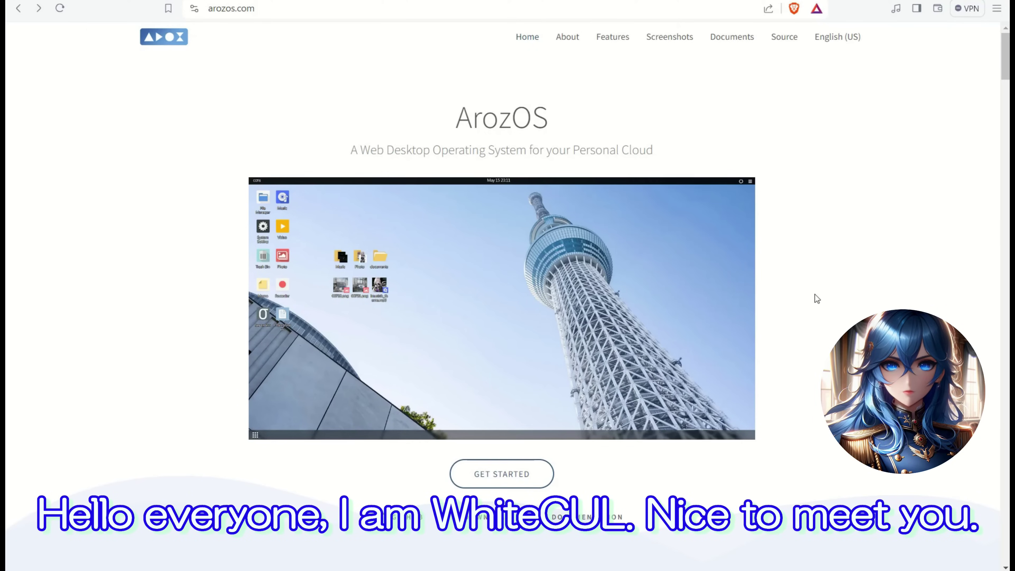
Look through the ArozOS homepage, from the feature overview and screenshots to the getting-started and documentation sections
{"action": "scroll", "coordinate": [780, 305], "scroll_direction": "down", "scroll_amount": 5}
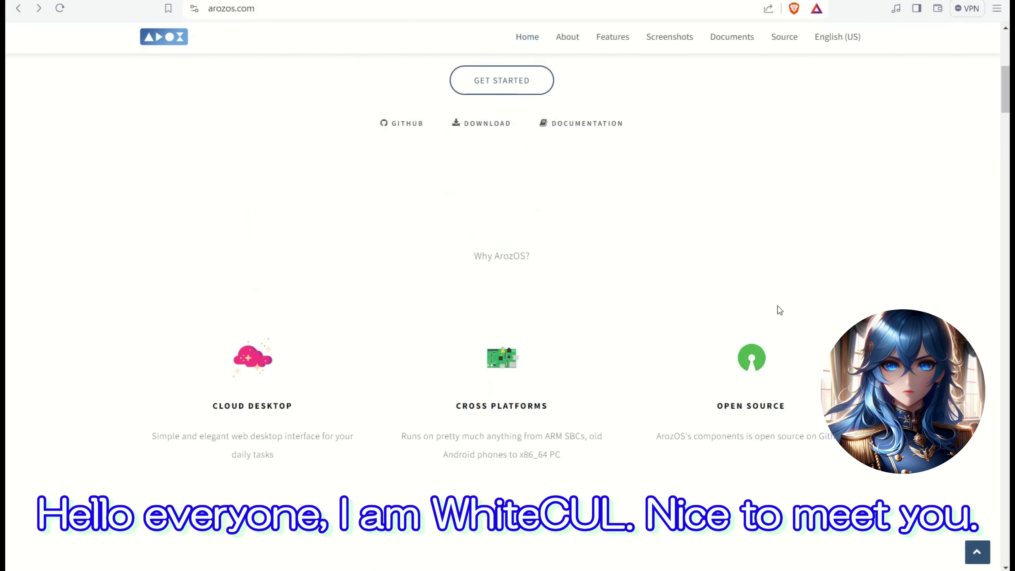
{"action": "scroll", "coordinate": [776, 305], "scroll_direction": "down", "scroll_amount": 3}
{"action": "scroll", "coordinate": [776, 305], "scroll_direction": "down", "scroll_amount": 10}
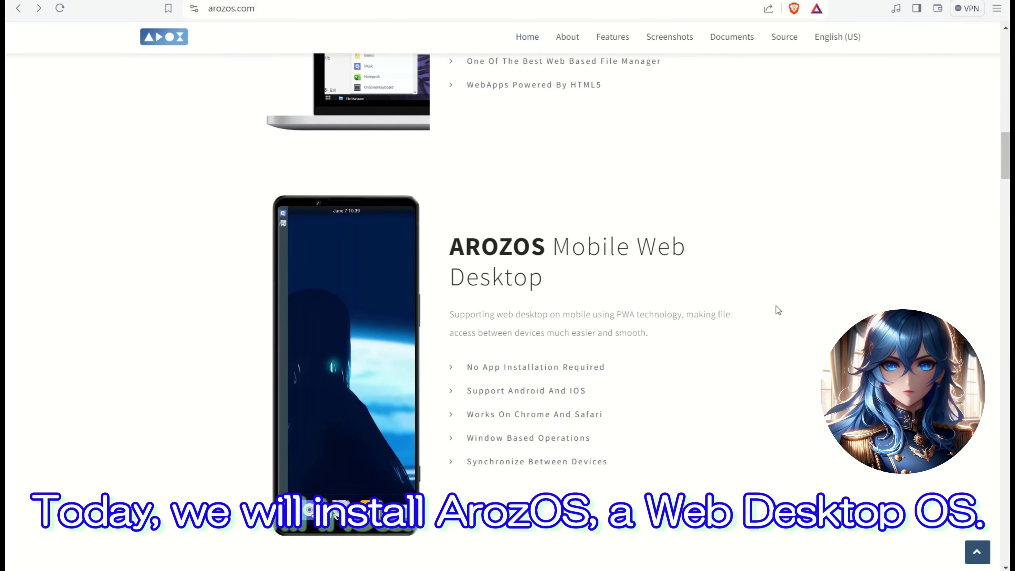
{"action": "scroll", "coordinate": [775, 306], "scroll_direction": "down", "scroll_amount": 15}
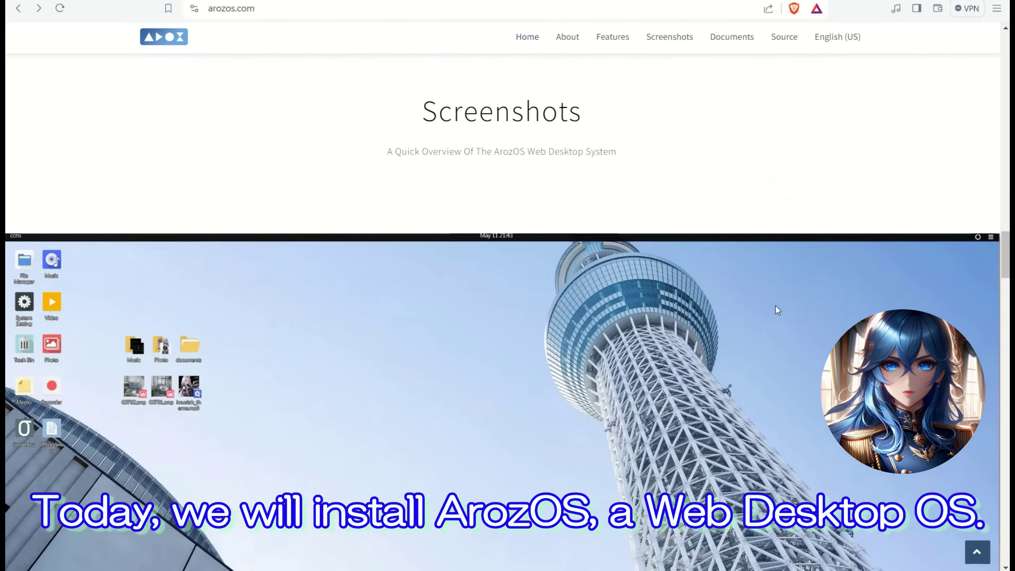
{"action": "scroll", "coordinate": [773, 306], "scroll_direction": "down", "scroll_amount": 10}
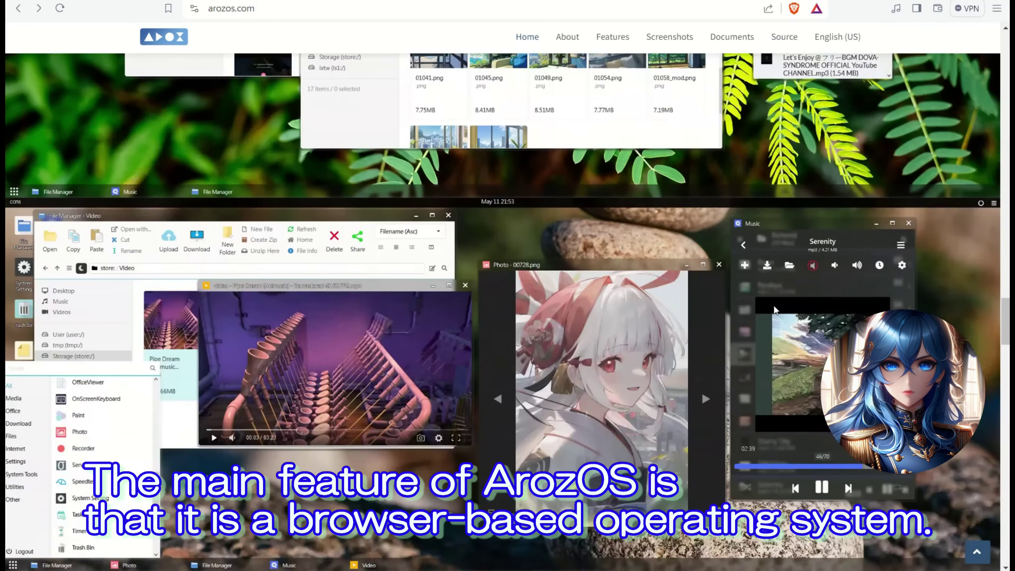
{"action": "scroll", "coordinate": [774, 305], "scroll_direction": "down", "scroll_amount": 10}
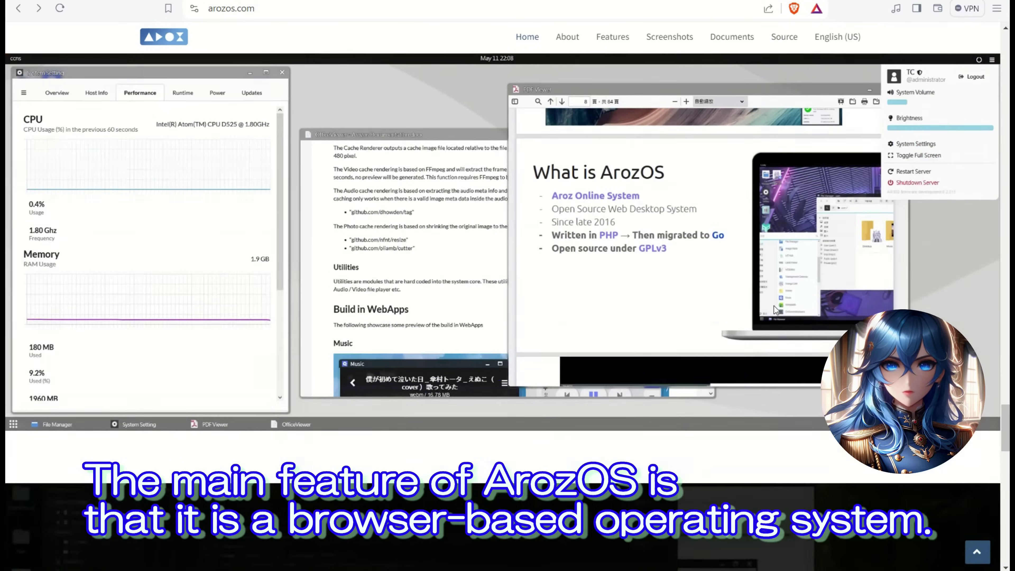
{"action": "scroll", "coordinate": [773, 305], "scroll_direction": "down", "scroll_amount": 12}
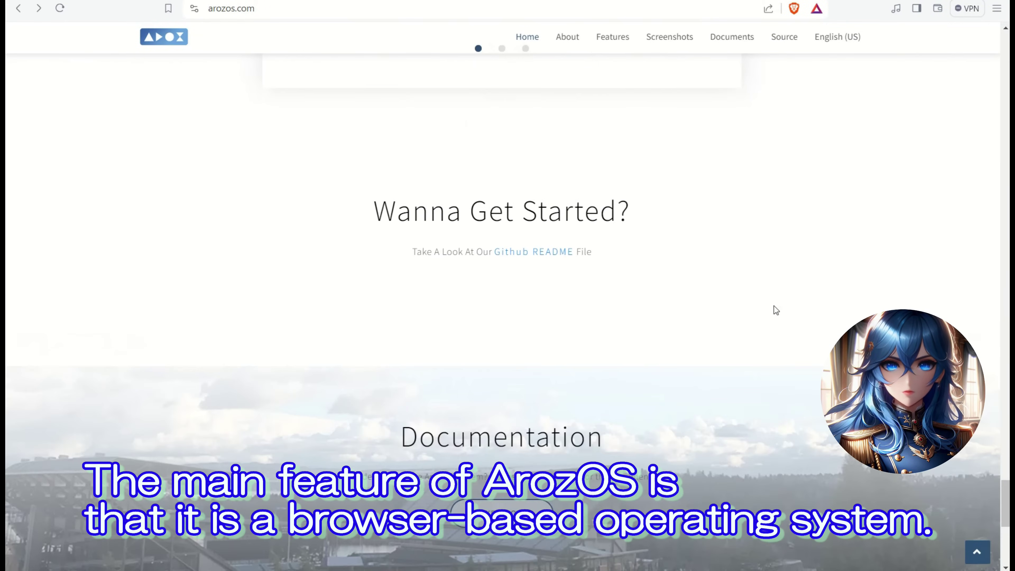
{"action": "scroll", "coordinate": [773, 305], "scroll_direction": "down", "scroll_amount": 8}
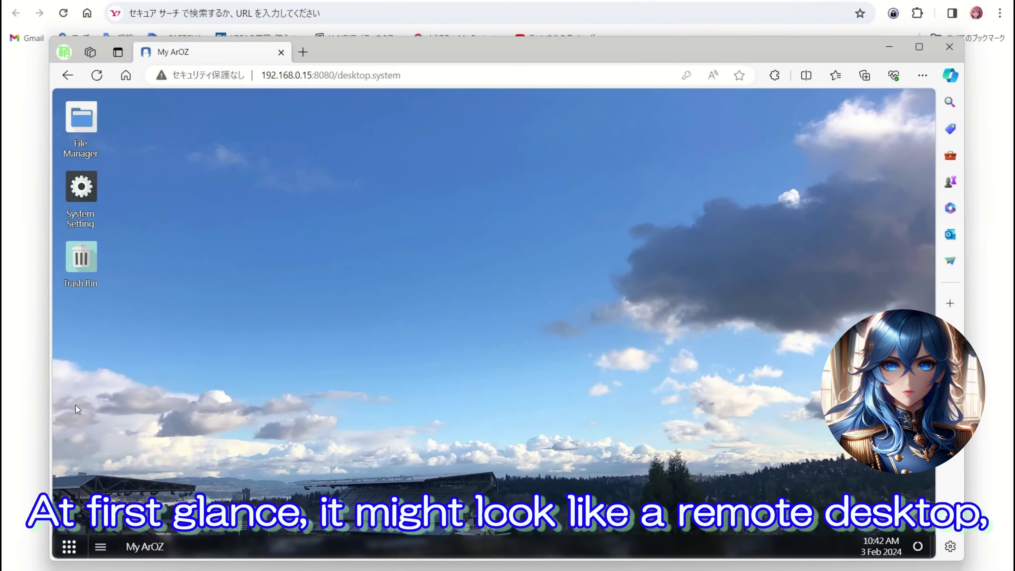
View the ArozOS desktop's account and server status overview and its list of installed applications
{"action": "left_click", "coordinate": [102, 548]}
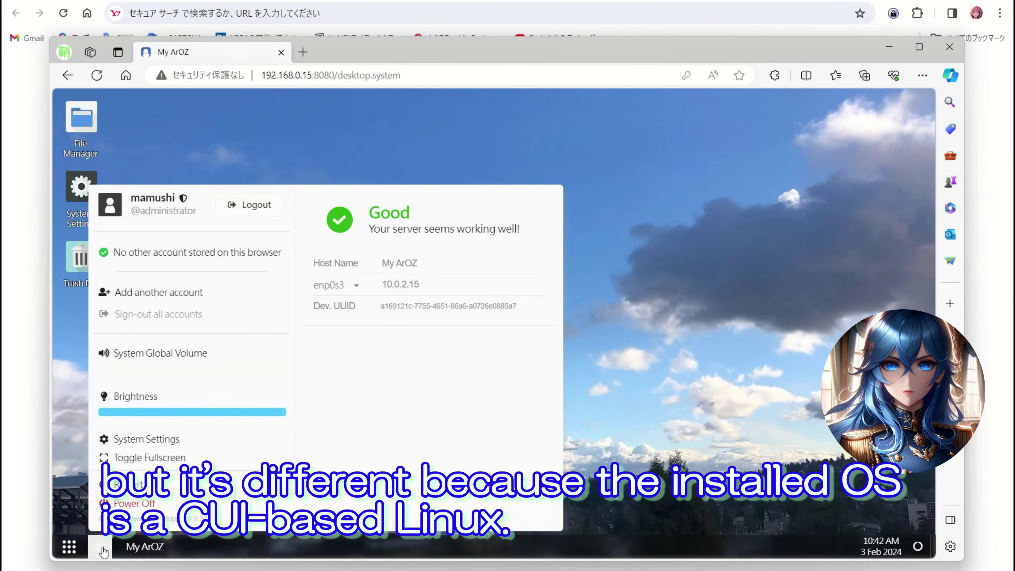
{"action": "left_click", "coordinate": [79, 553]}
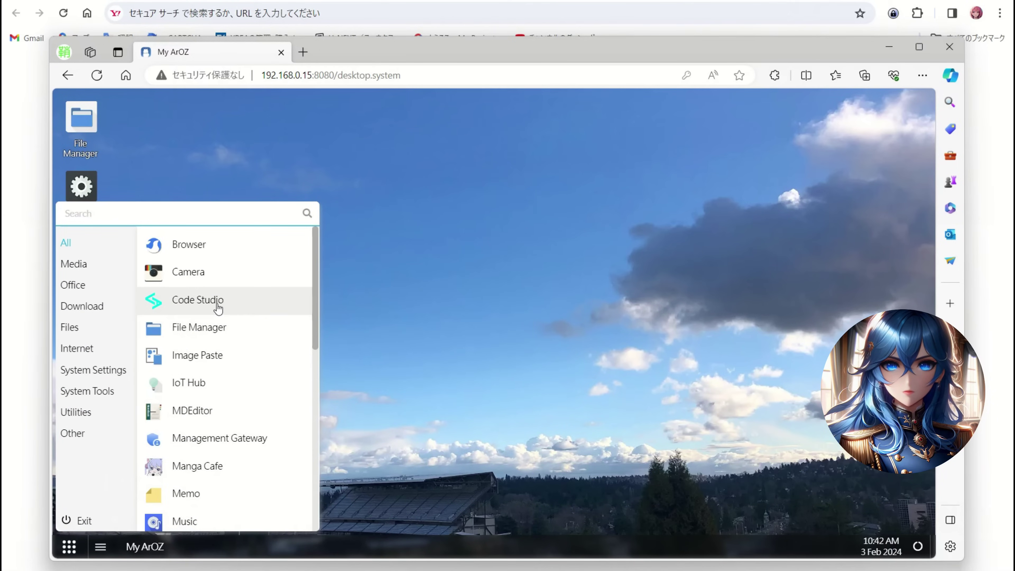
Open the ArozOS File Manager and view its file upload picker, then cancel without choosing a file
{"action": "double_click", "coordinate": [90, 134]}
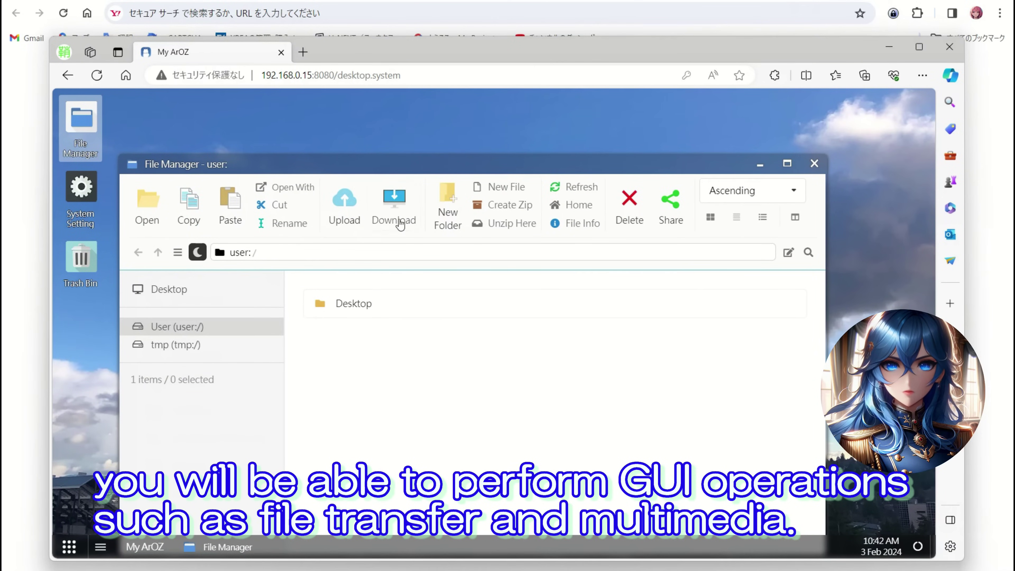
{"action": "left_click", "coordinate": [339, 218]}
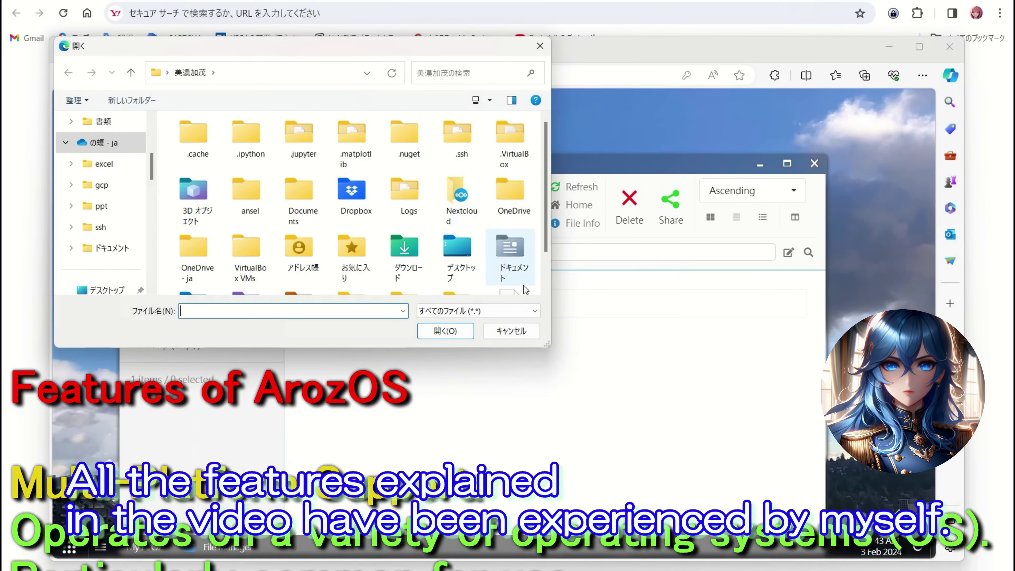
{"action": "left_click", "coordinate": [511, 335]}
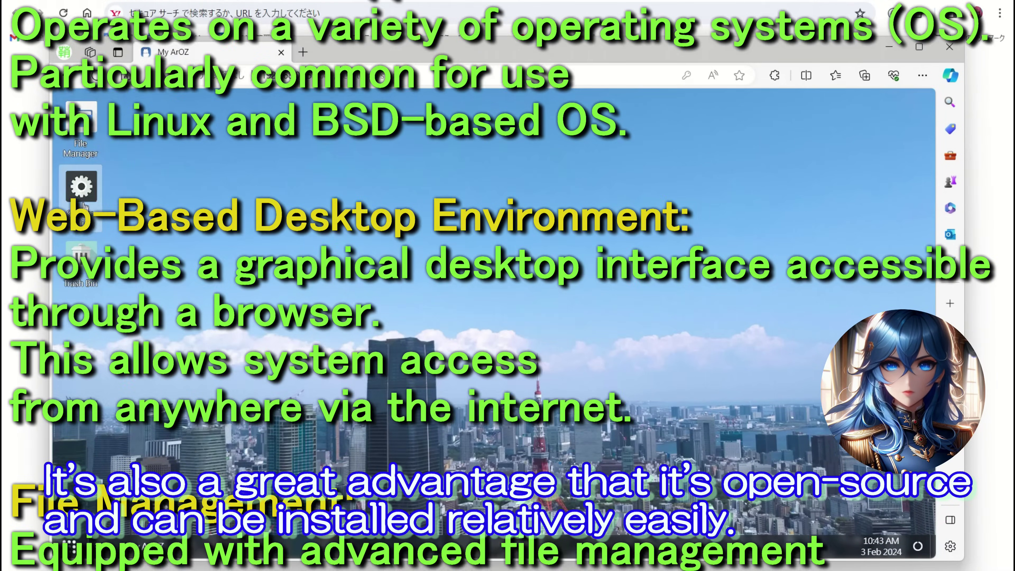
Open the ArozOS System Setting app and view the host's performance graphs, host info and power options
{"action": "double_click", "coordinate": [83, 205]}
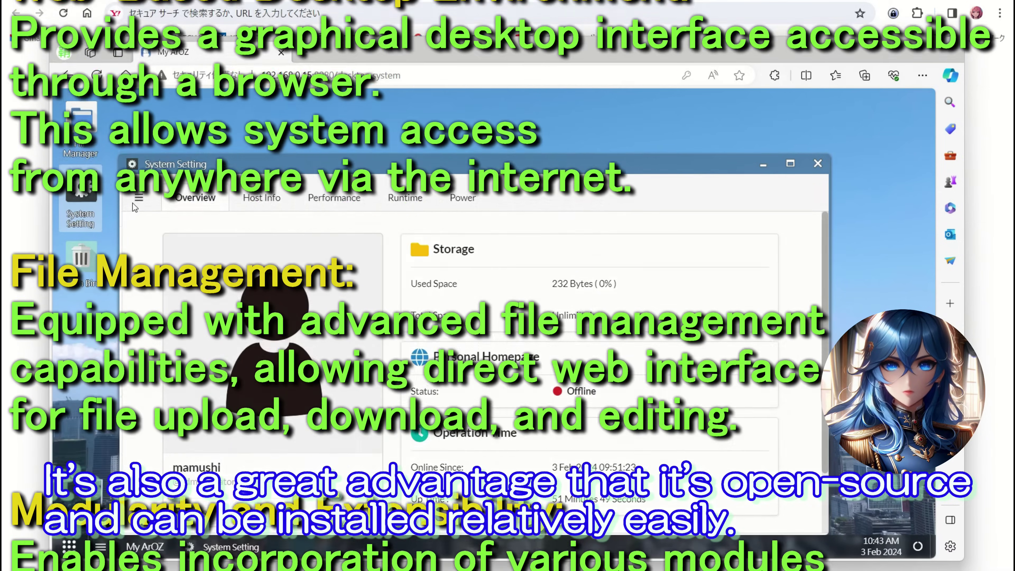
{"action": "left_click", "coordinate": [131, 204]}
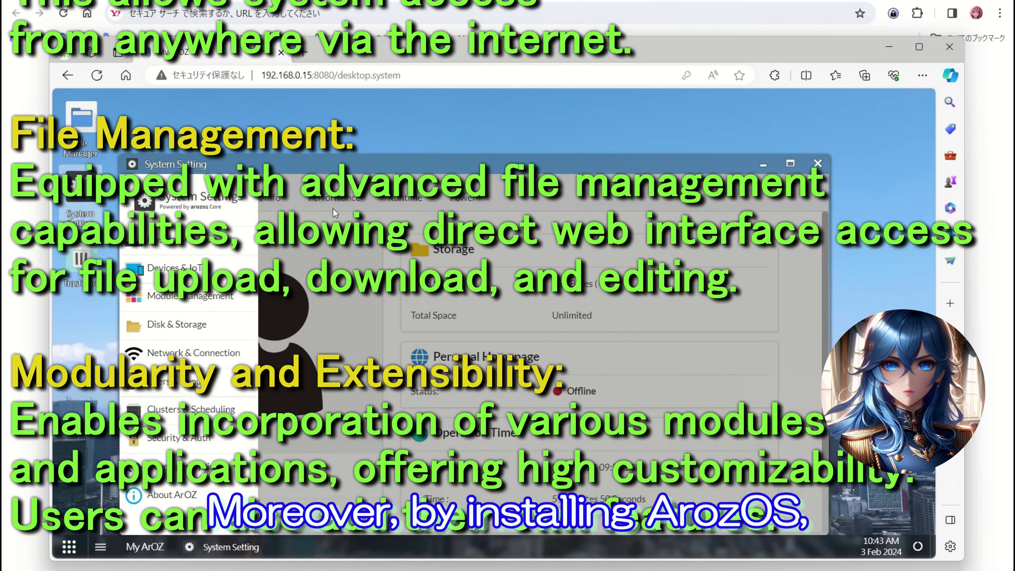
{"action": "left_click", "coordinate": [333, 212]}
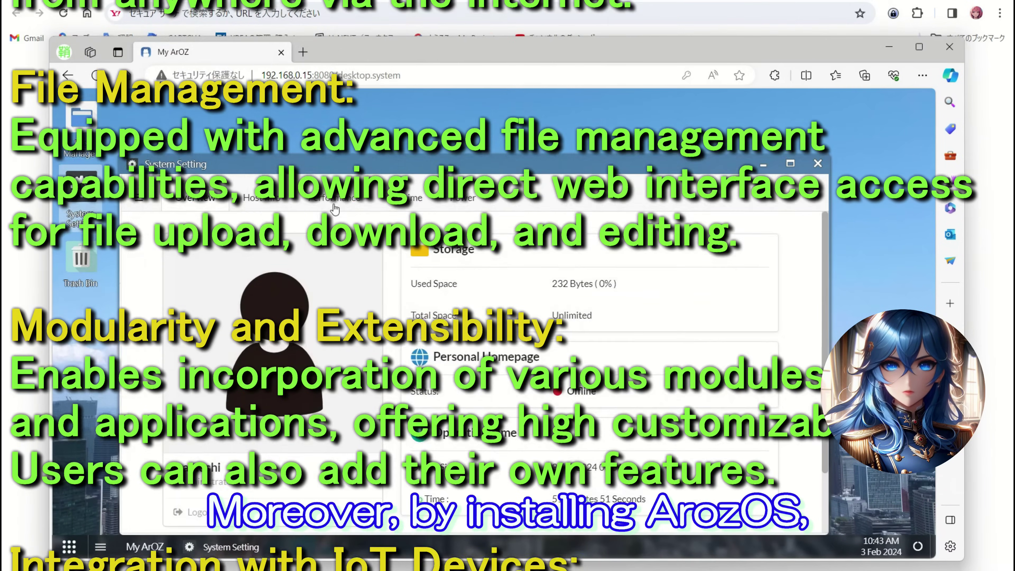
{"action": "left_click", "coordinate": [333, 198]}
{"action": "scroll", "coordinate": [426, 279], "scroll_direction": "down", "scroll_amount": 10}
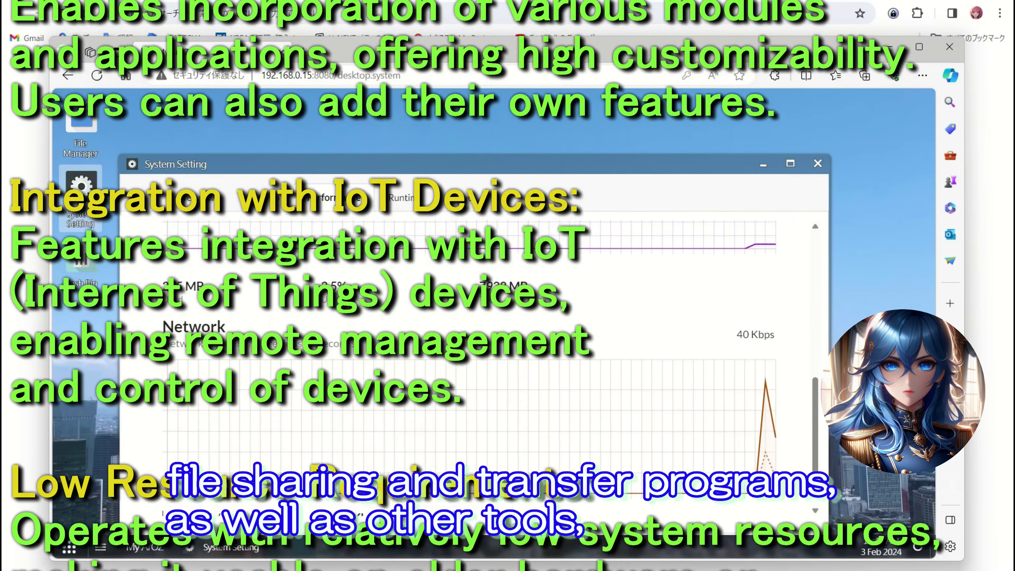
{"action": "left_click", "coordinate": [261, 197]}
{"action": "left_click", "coordinate": [462, 198]}
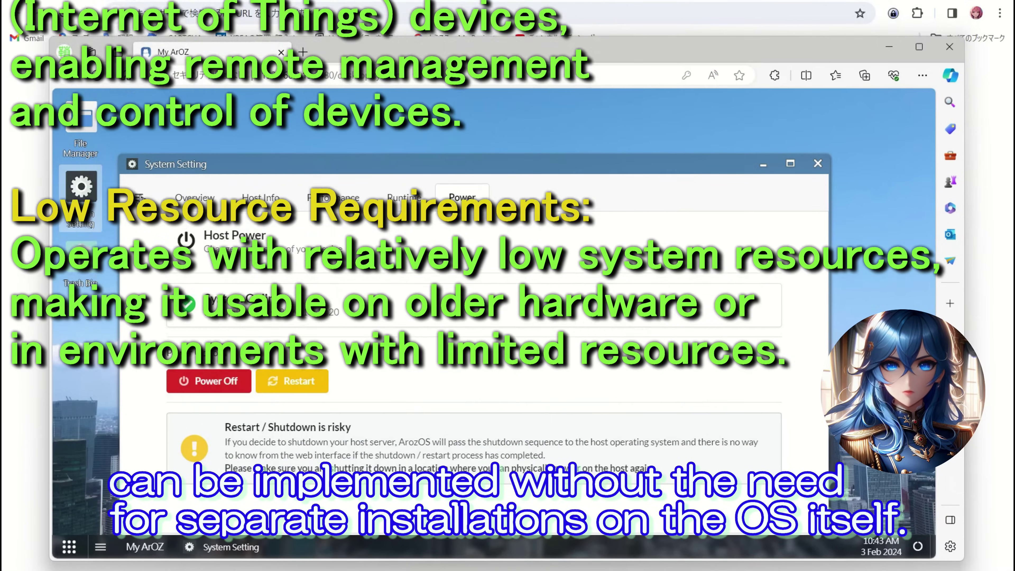
View the Devices & IoT settings for client device, audio testing and display testing, then open Network & Connection
{"action": "left_click", "coordinate": [140, 198]}
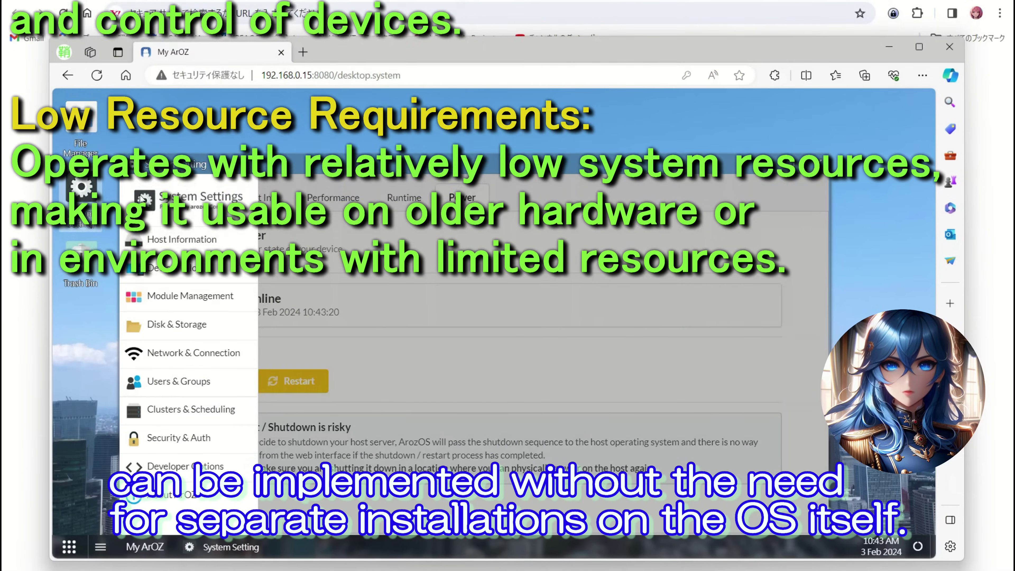
{"action": "left_click", "coordinate": [155, 266]}
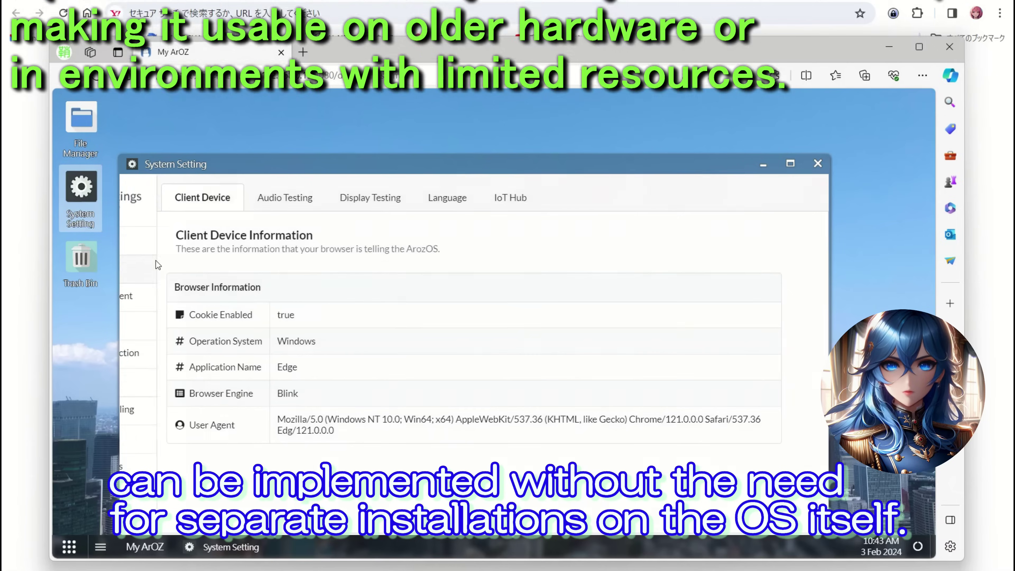
{"action": "left_click", "coordinate": [274, 207]}
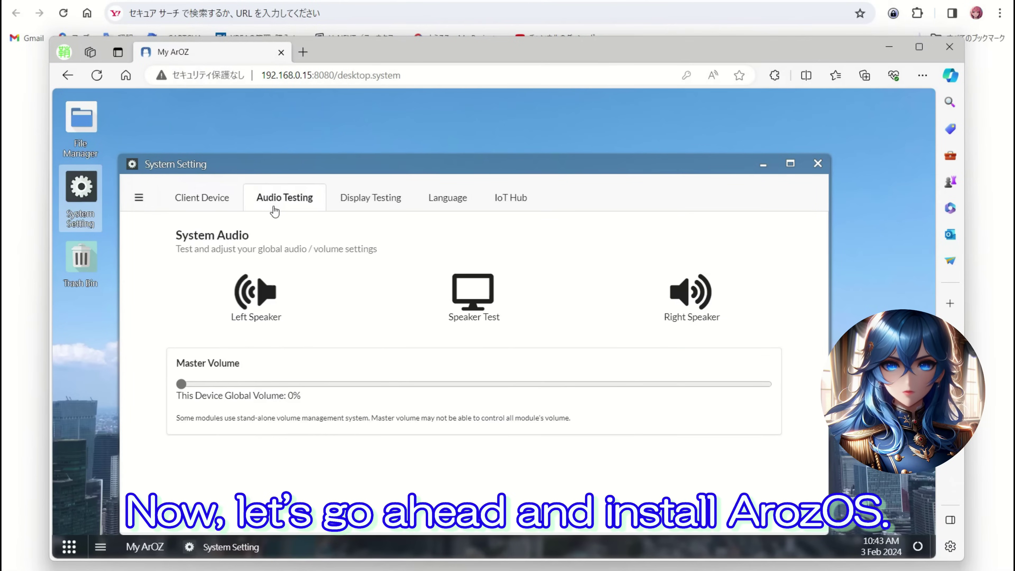
{"action": "left_click", "coordinate": [356, 203]}
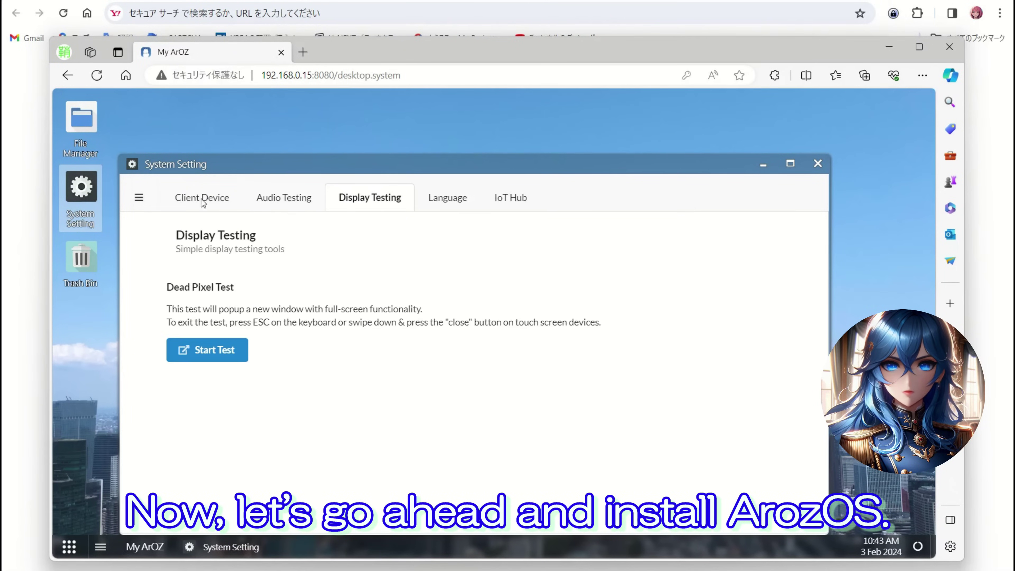
{"action": "left_click", "coordinate": [140, 198]}
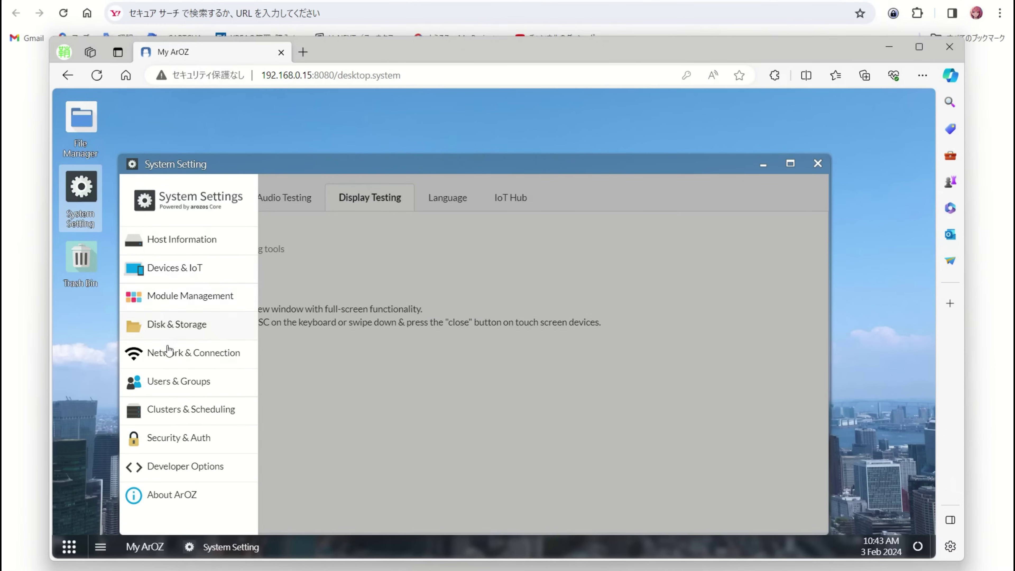
{"action": "left_click", "coordinate": [179, 361]}
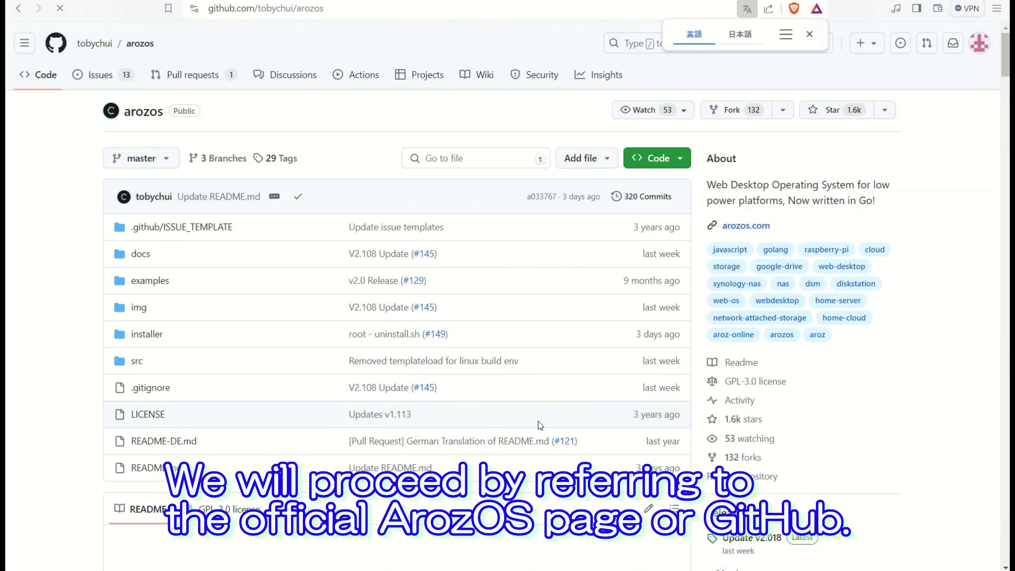
Read the arozos GitHub README, examining the build-from-source, Linux precompiled binary and Windows installation instructions
{"action": "scroll", "coordinate": [427, 375], "scroll_direction": "down", "scroll_amount": 15}
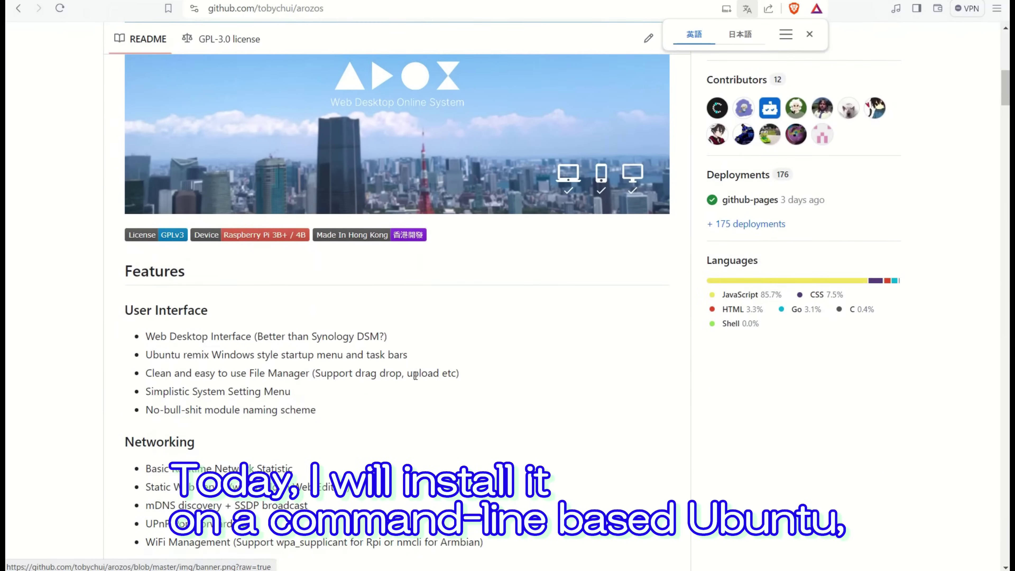
{"action": "scroll", "coordinate": [258, 346], "scroll_direction": "down", "scroll_amount": 15}
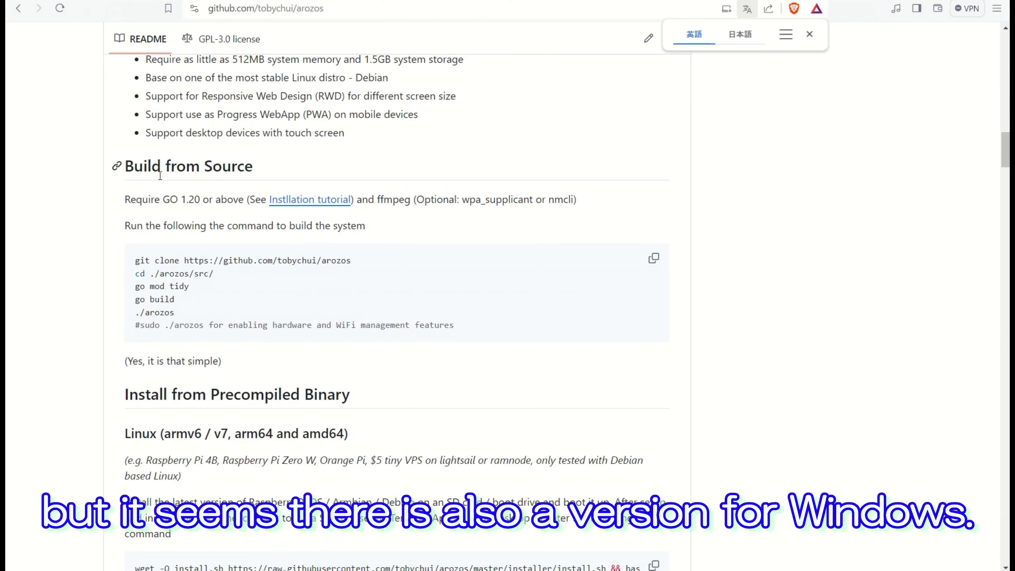
{"action": "scroll", "coordinate": [184, 218], "scroll_direction": "down", "scroll_amount": 5}
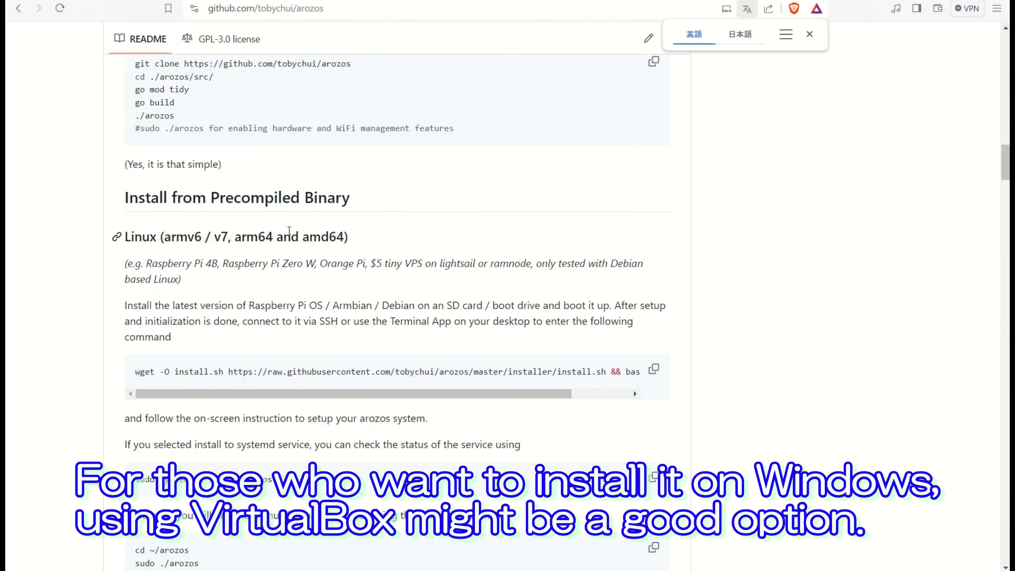
{"action": "scroll", "coordinate": [315, 228], "scroll_direction": "down", "scroll_amount": 15}
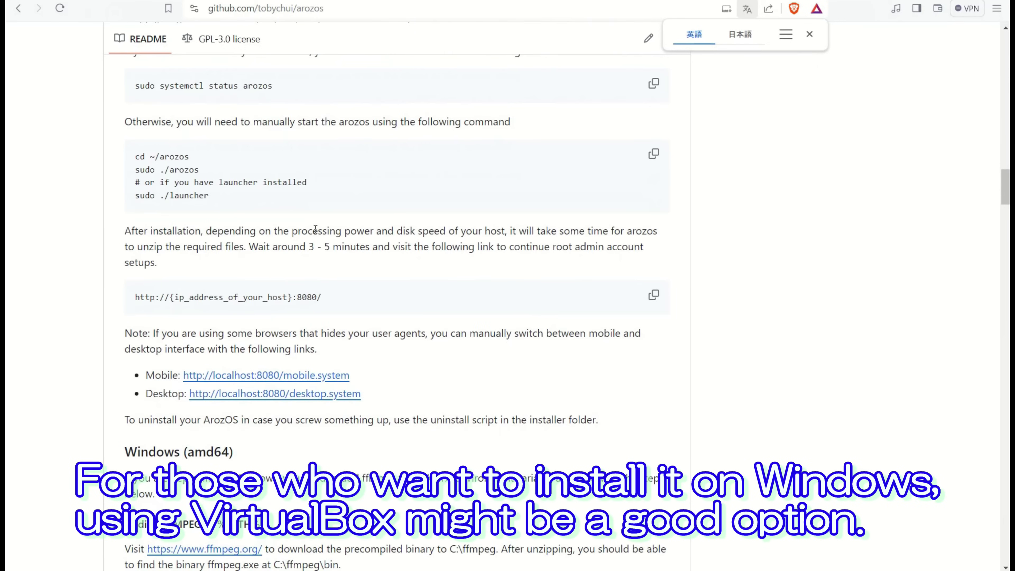
{"action": "scroll", "coordinate": [316, 229], "scroll_direction": "down", "scroll_amount": 1}
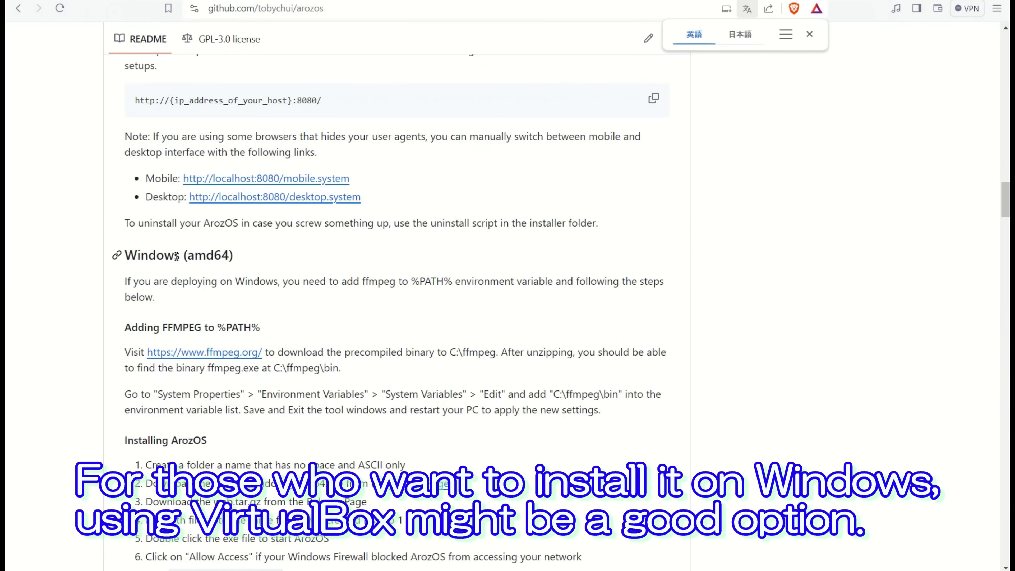
{"action": "scroll", "coordinate": [356, 259], "scroll_direction": "down", "scroll_amount": 5}
{"action": "scroll", "coordinate": [348, 257], "scroll_direction": "up", "scroll_amount": 15}
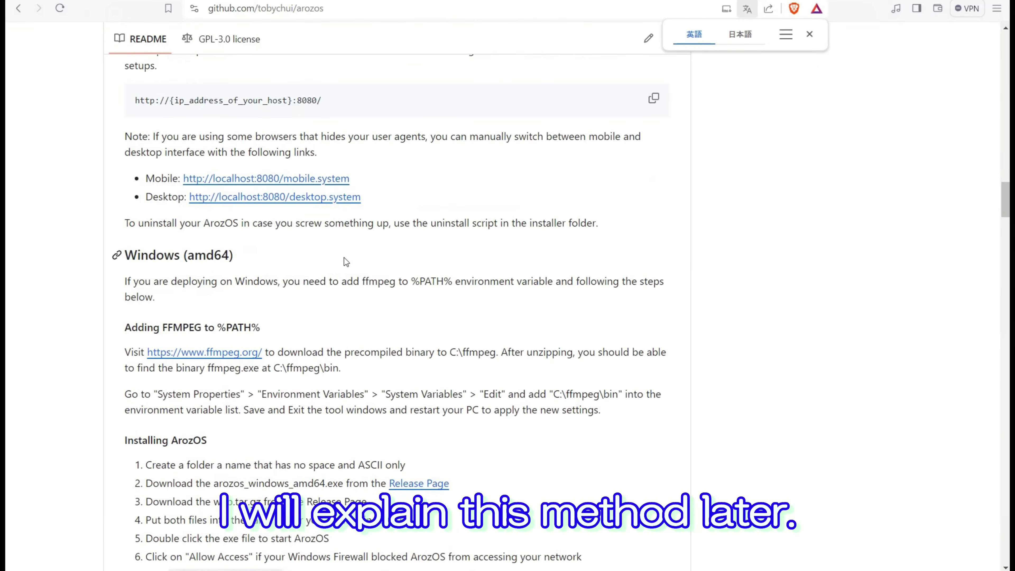
{"action": "scroll", "coordinate": [337, 256], "scroll_direction": "up", "scroll_amount": 10}
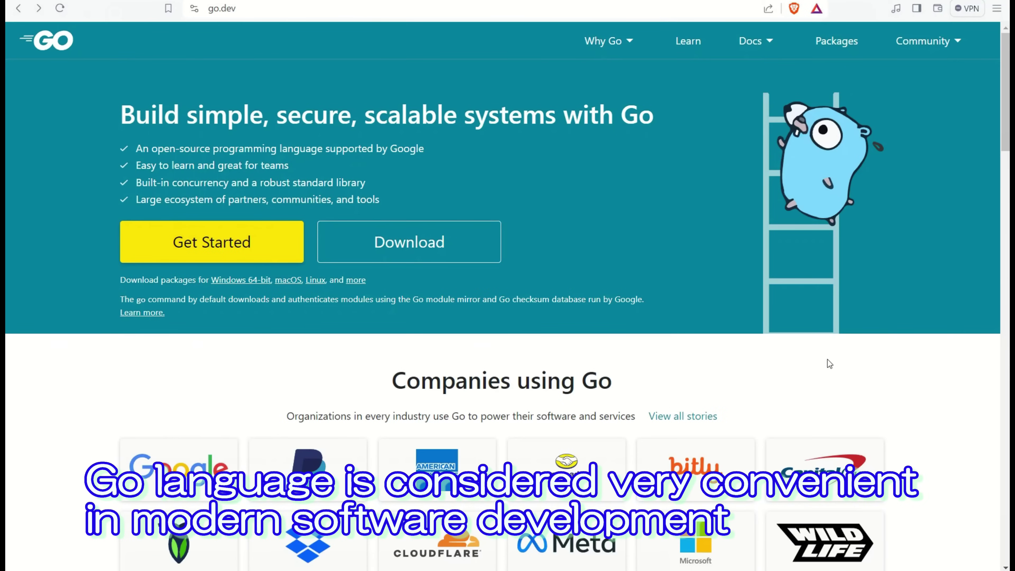
Copy the download link address of go1.21.6.linux-amd64.tar.gz from the Go releases page
{"action": "scroll", "coordinate": [764, 362], "scroll_direction": "down", "scroll_amount": 8}
{"action": "scroll", "coordinate": [761, 362], "scroll_direction": "up", "scroll_amount": 8}
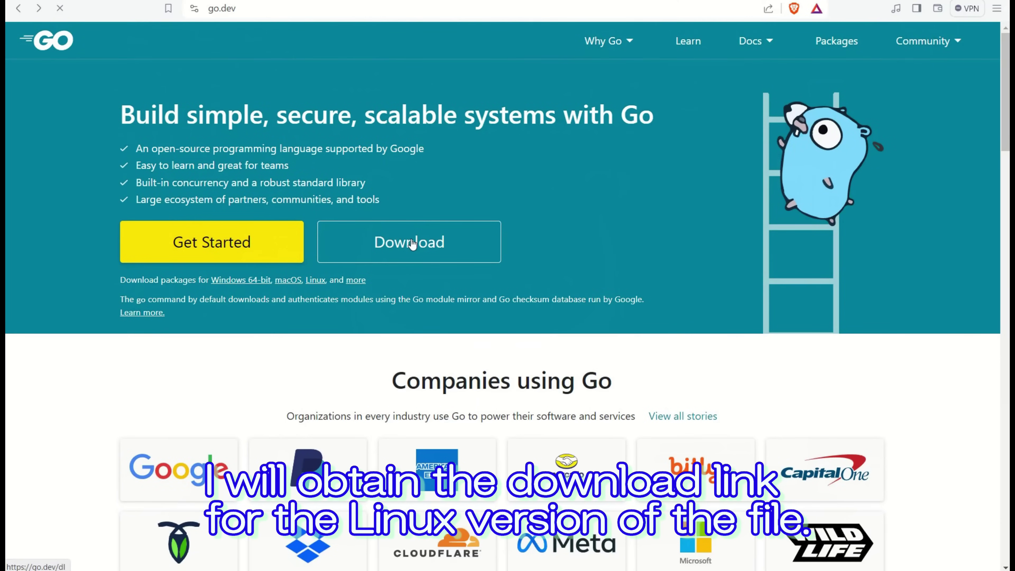
{"action": "left_click", "coordinate": [412, 244]}
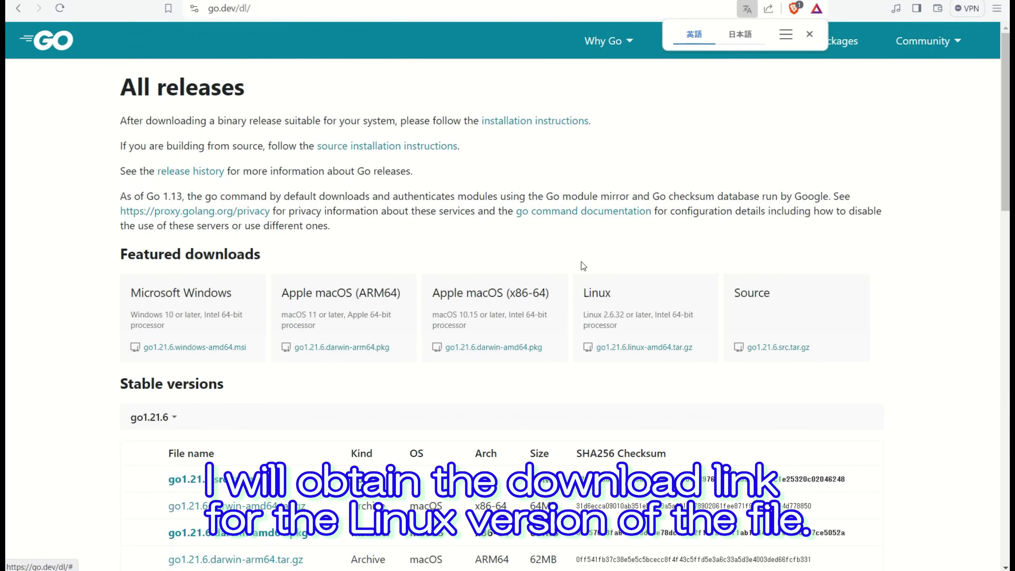
{"action": "right_click", "coordinate": [635, 352]}
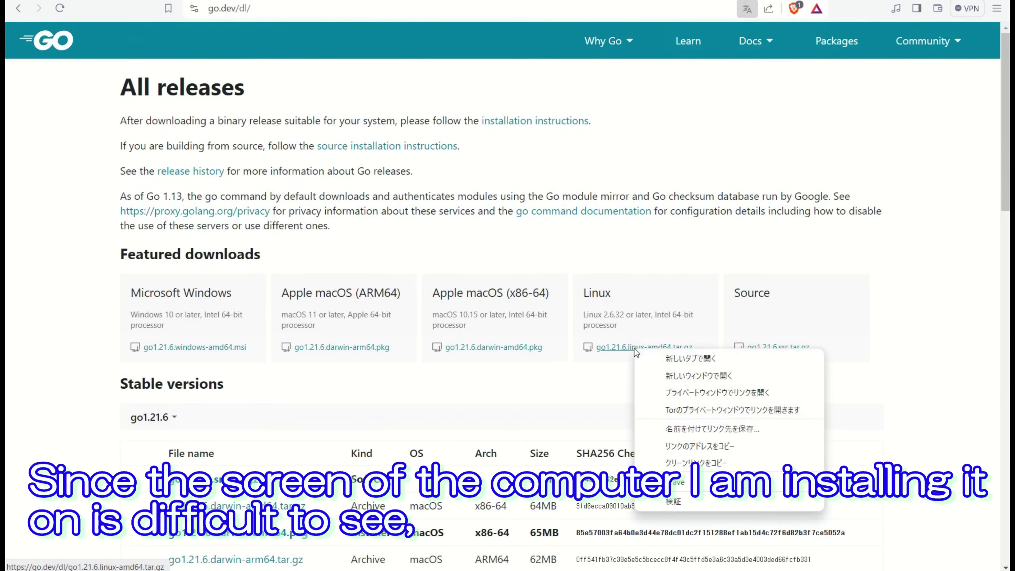
{"action": "left_click", "coordinate": [666, 450]}
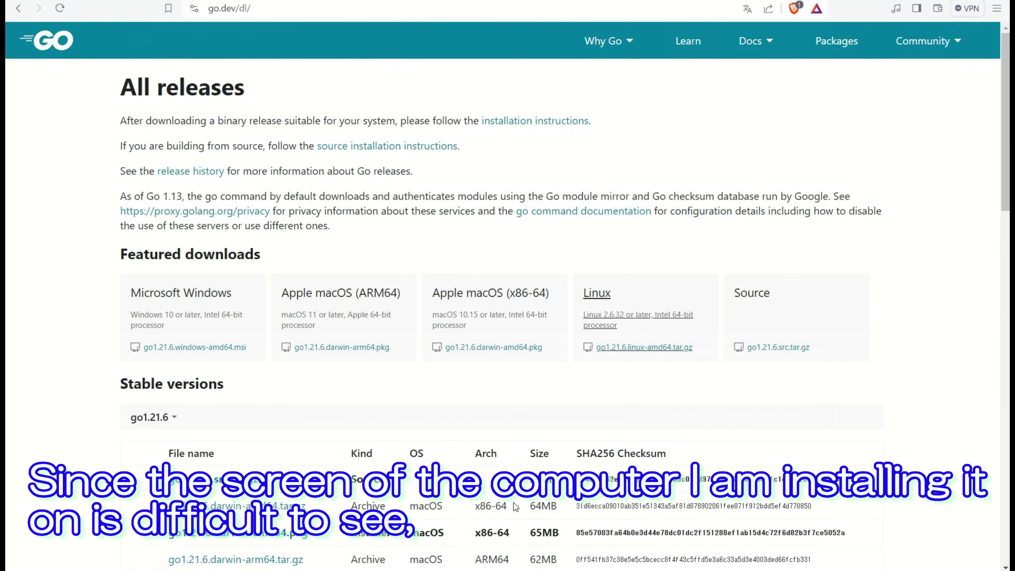
Switch to Notepad and paste the copied Go download link into a blank note
{"action": "key", "text": "super"}
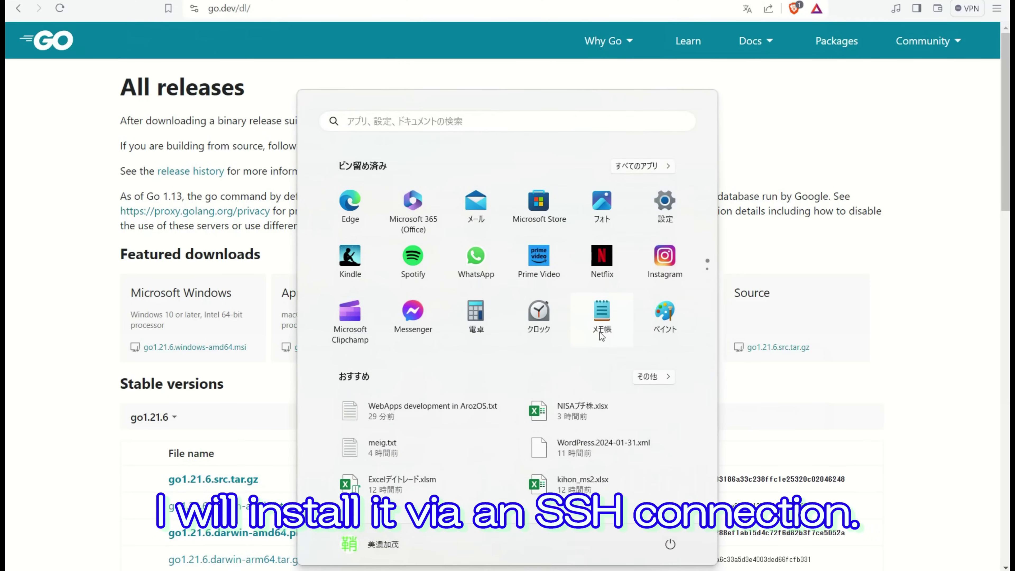
{"action": "left_click", "coordinate": [601, 336]}
{"action": "right_click", "coordinate": [355, 254]}
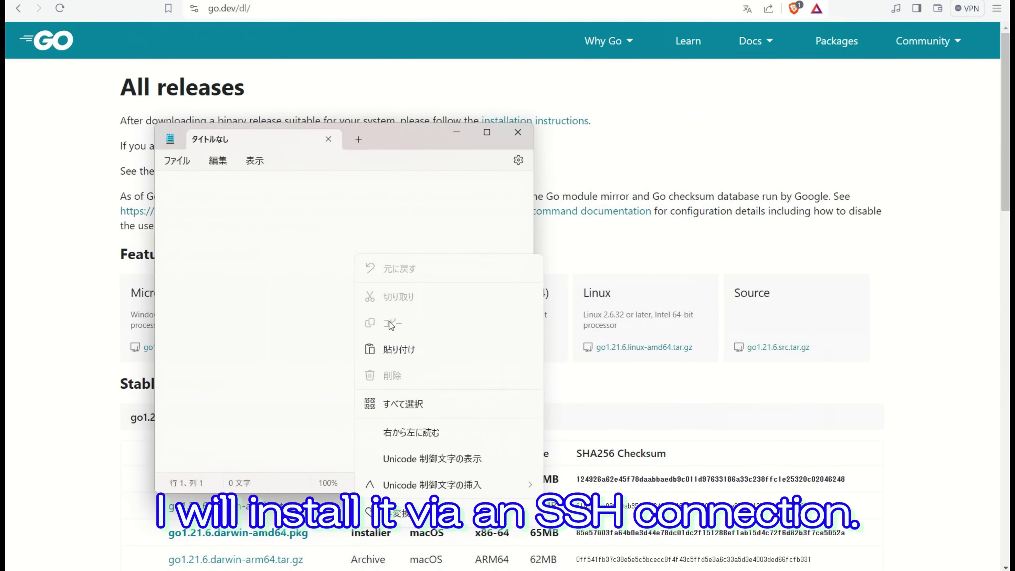
{"action": "left_click", "coordinate": [390, 349]}
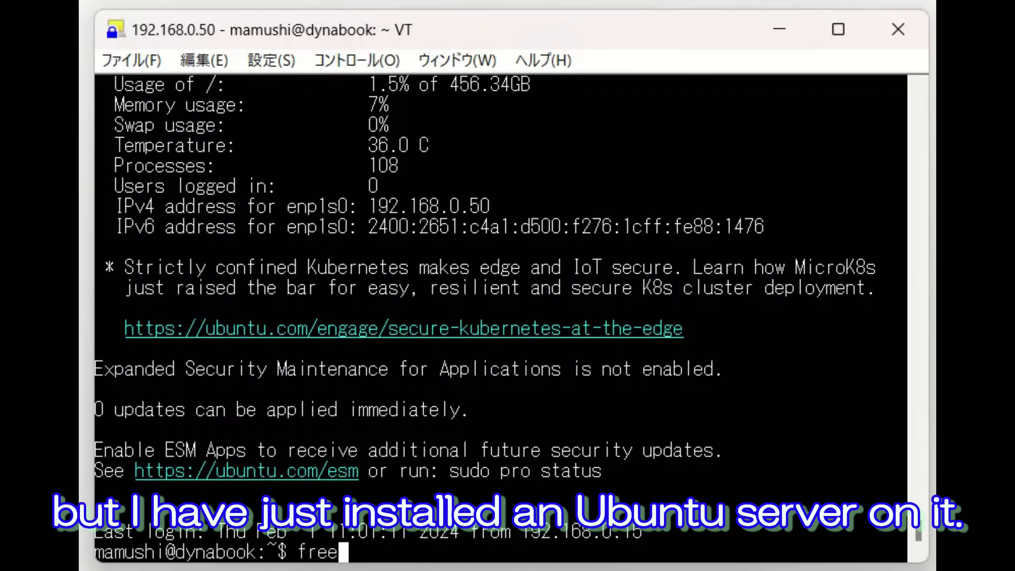
In the SSH terminal, check the Ubuntu server's memory with the free command and clear the screen
{"action": "key", "text": "Return"}
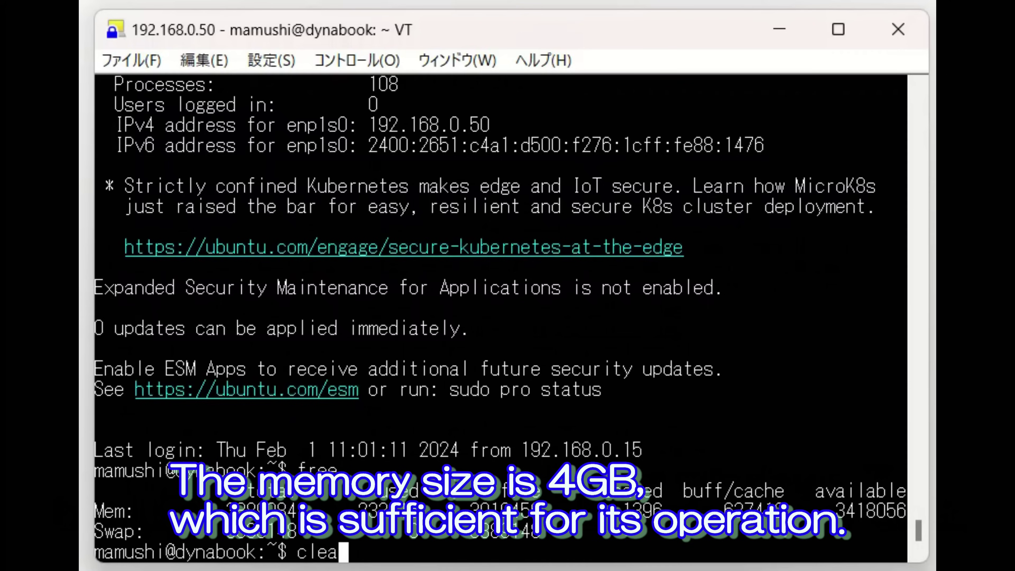
{"action": "type", "text": "clear"}
{"action": "key", "text": "Return"}
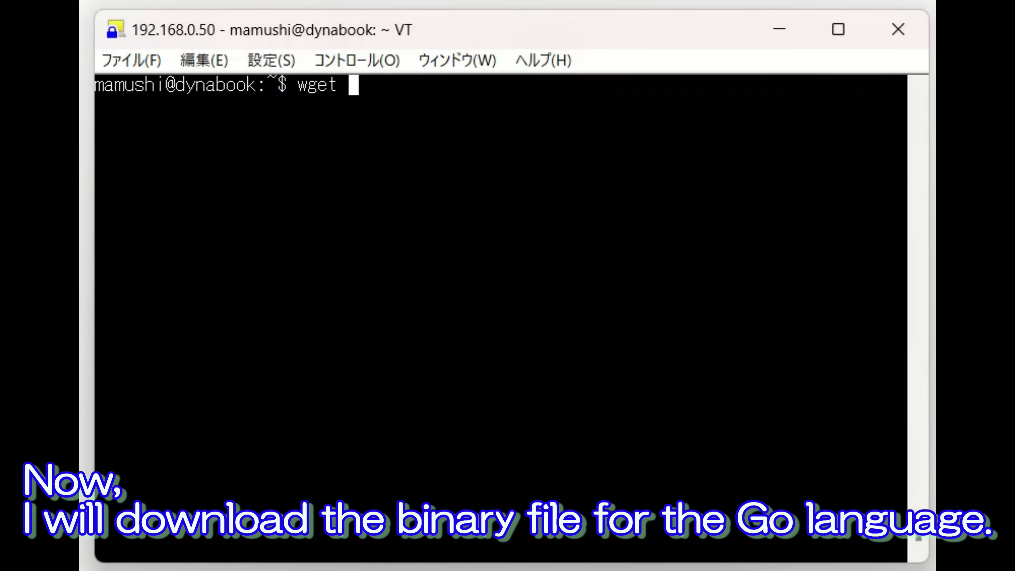
{"action": "right_click", "coordinate": [390, 370]}
{"action": "key", "text": "Return"}
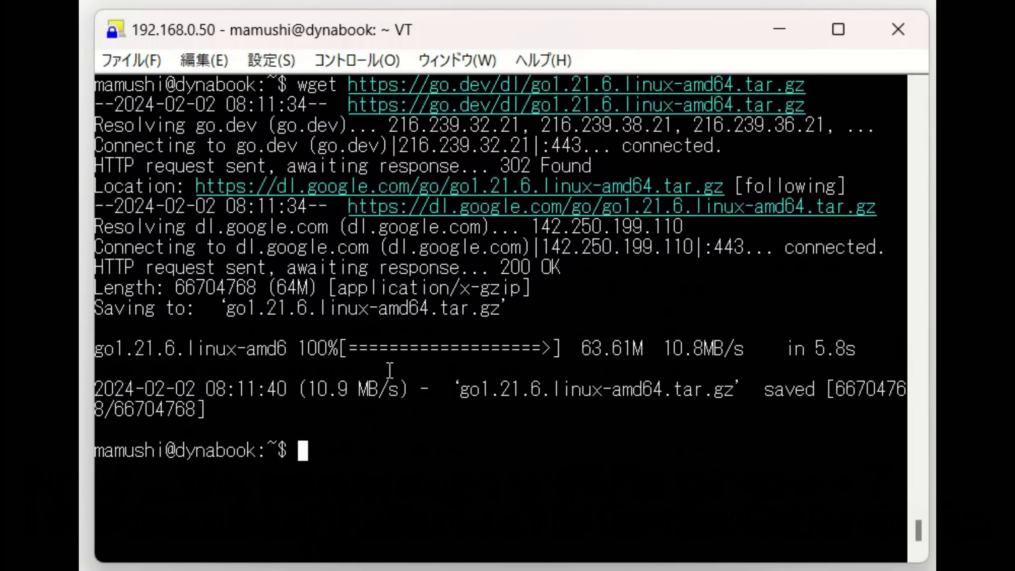
{"action": "type", "text": "ls"}
{"action": "key", "text": "Return"}
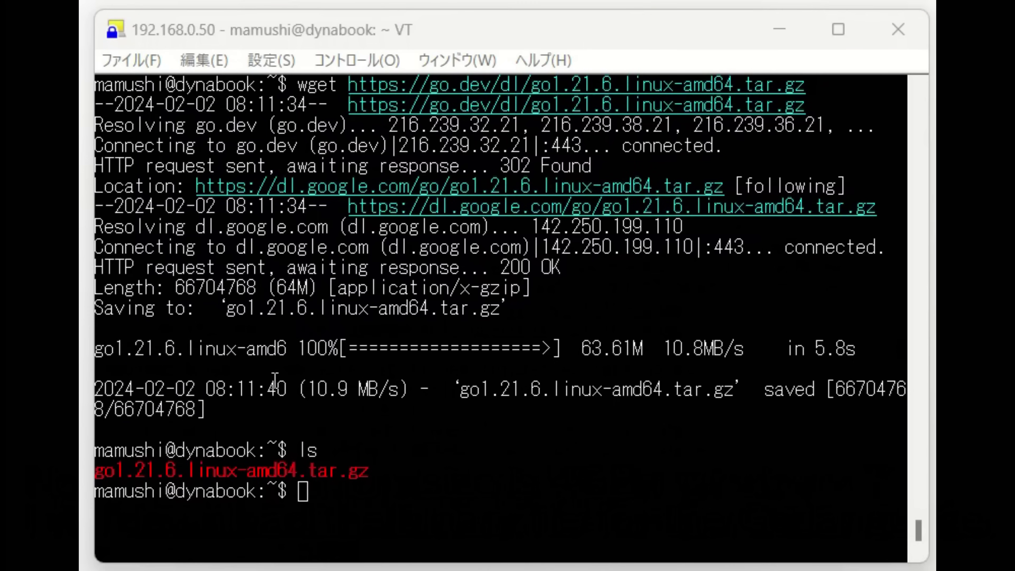
Extract go1.21.6.linux-amd64.tar.gz into /usr/local using sudo tar with the -C and -xzf options
{"action": "right_click", "coordinate": [321, 483]}
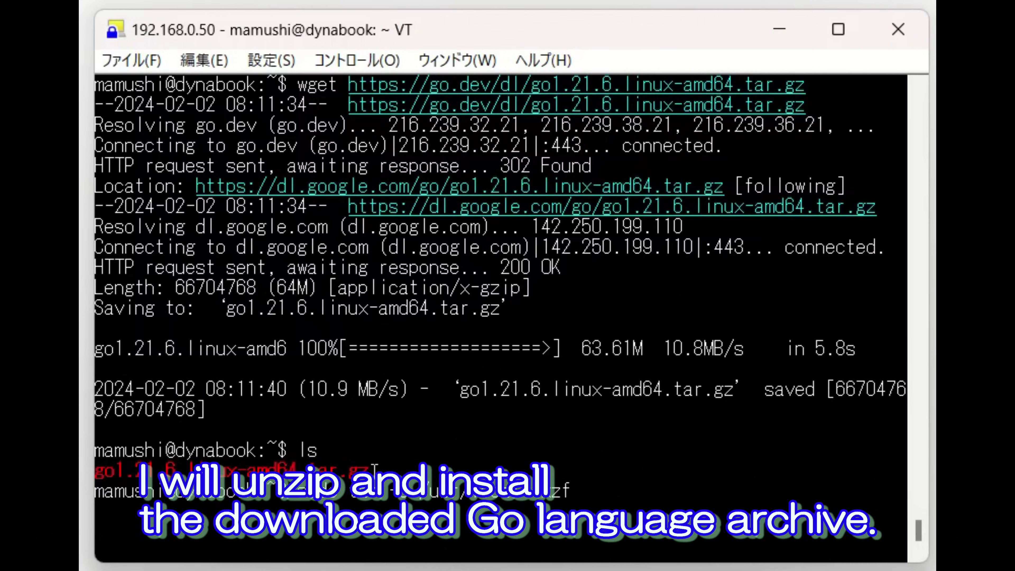
{"action": "left_click_drag", "start_coordinate": [369, 470], "coordinate": [95, 471]}
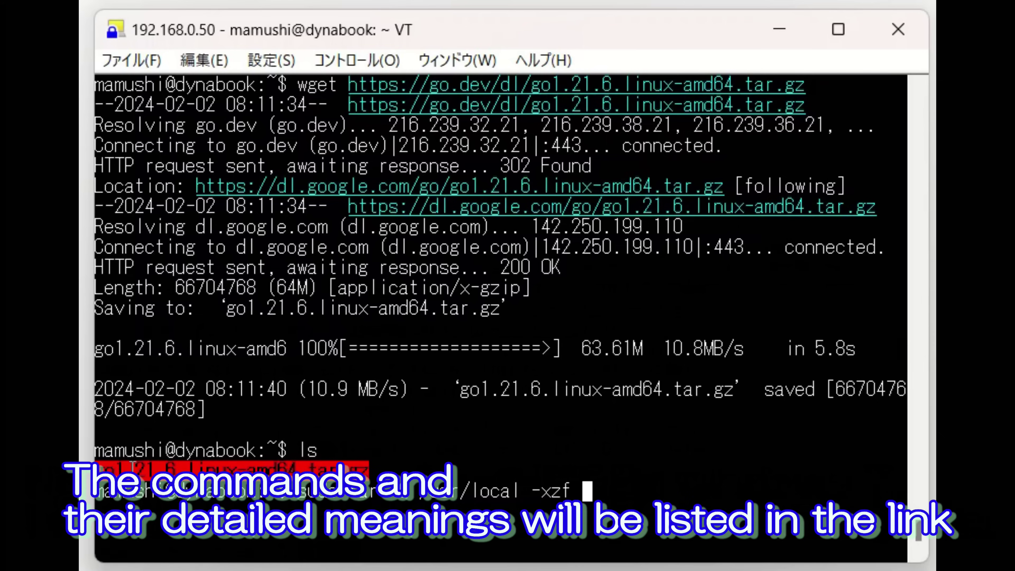
{"action": "right_click", "coordinate": [131, 467]}
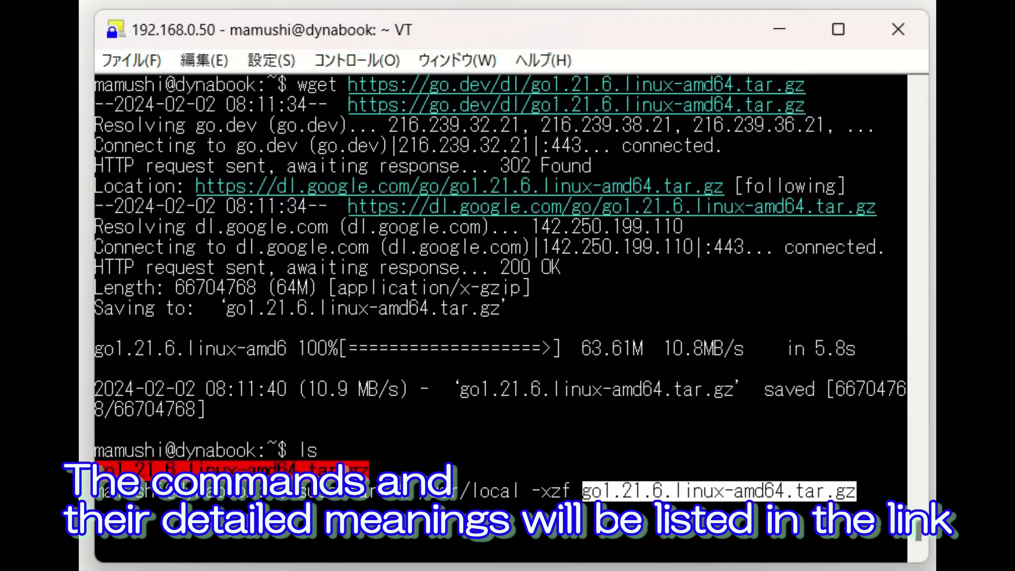
{"action": "key", "text": "Return"}
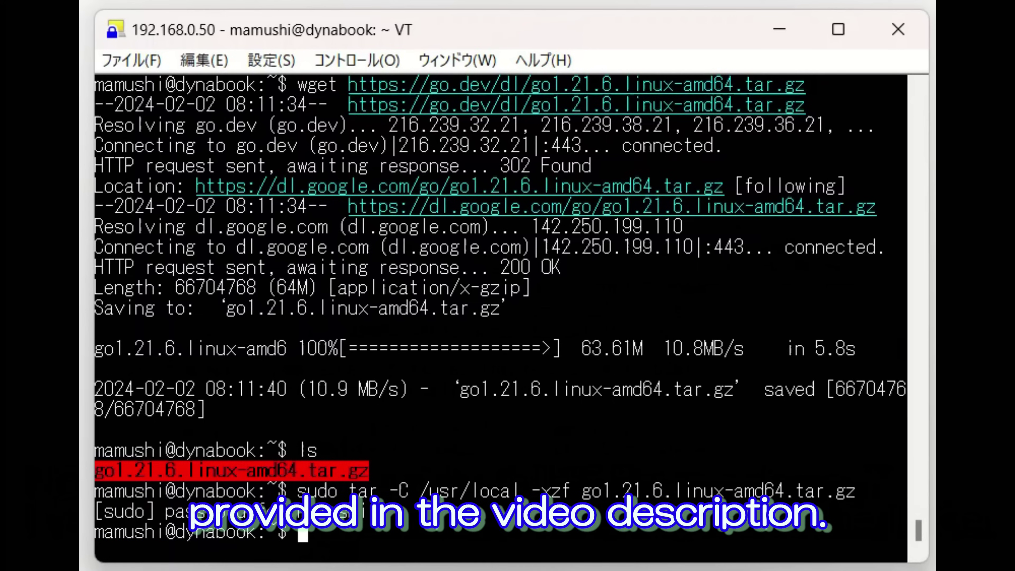
List the contents of /usr/local to check the extracted Go folder, and return to the home directory
{"action": "type", "text": "cd"}
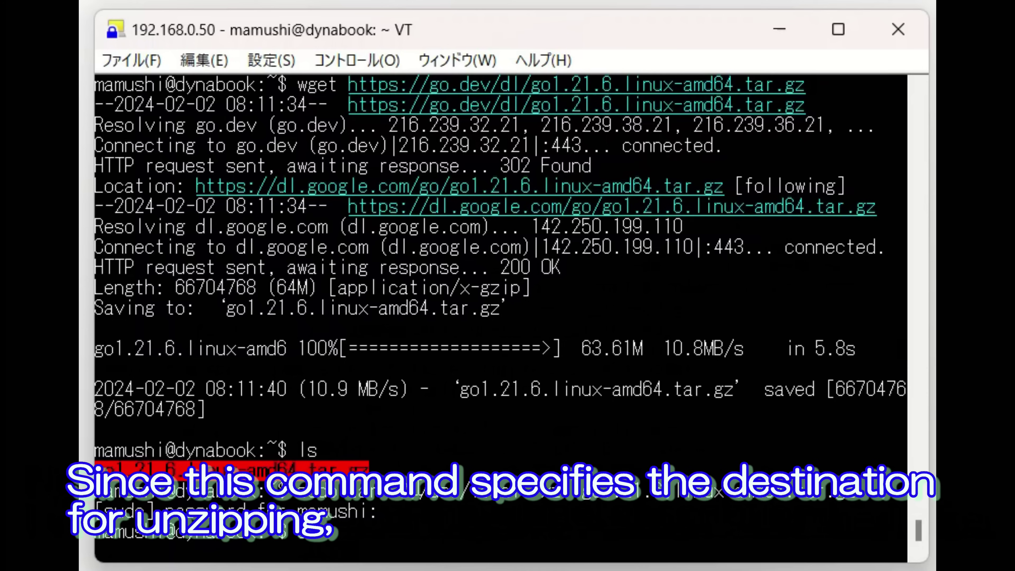
{"action": "left_click_drag", "start_coordinate": [418, 491], "coordinate": [490, 490]}
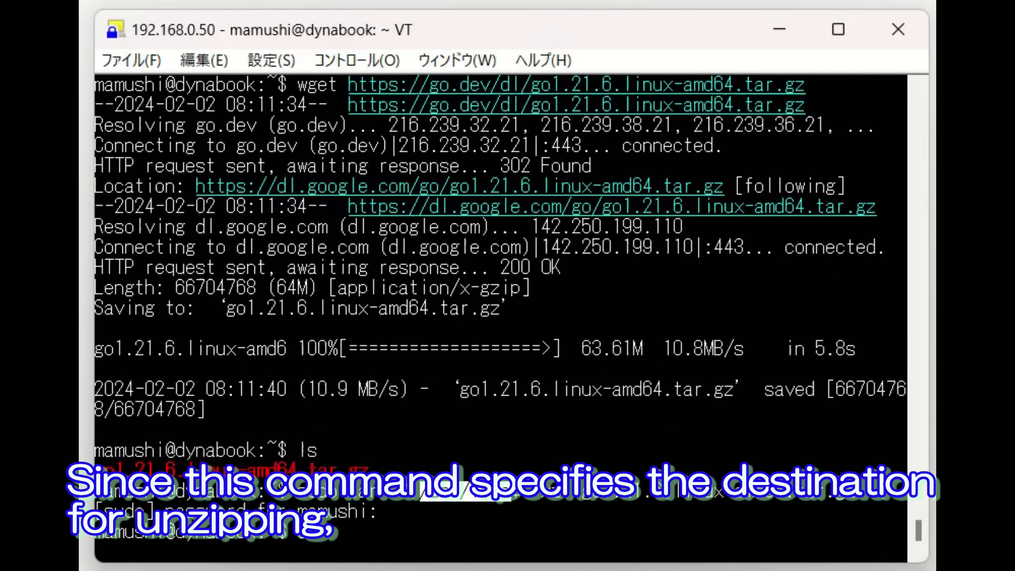
{"action": "right_click", "coordinate": [488, 494]}
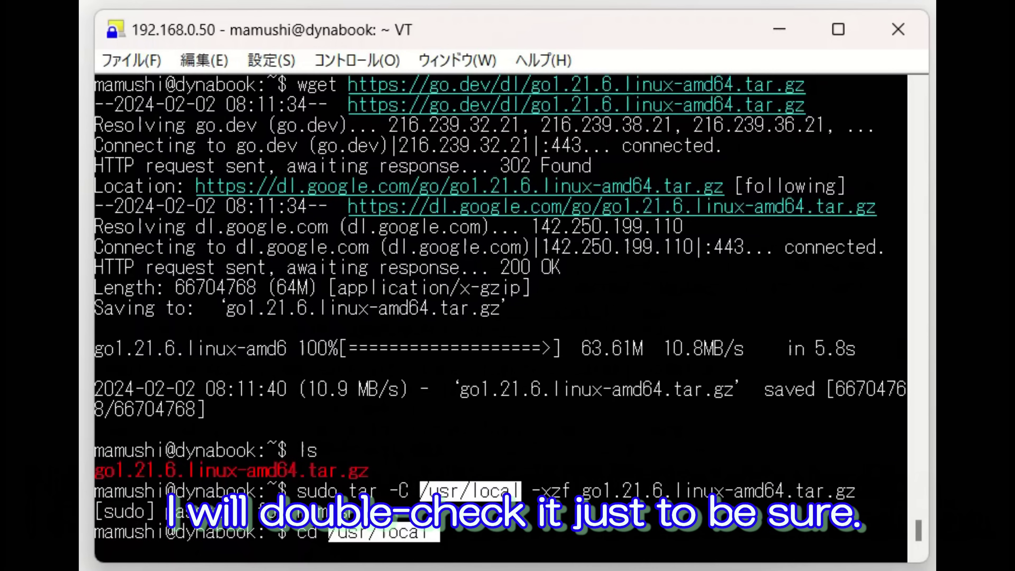
{"action": "key", "text": "Return"}
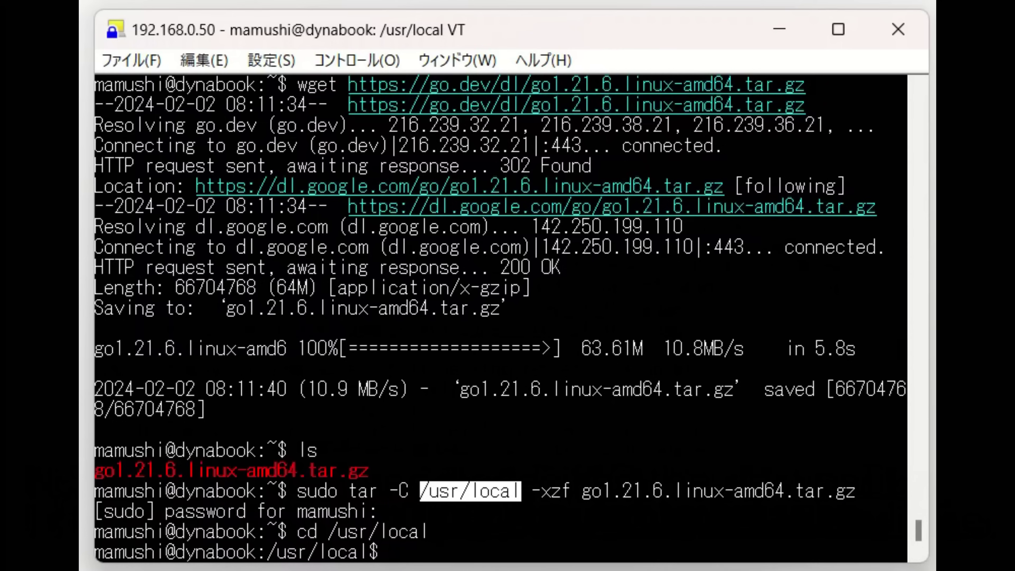
{"action": "type", "text": "ls"}
{"action": "key", "text": "Return"}
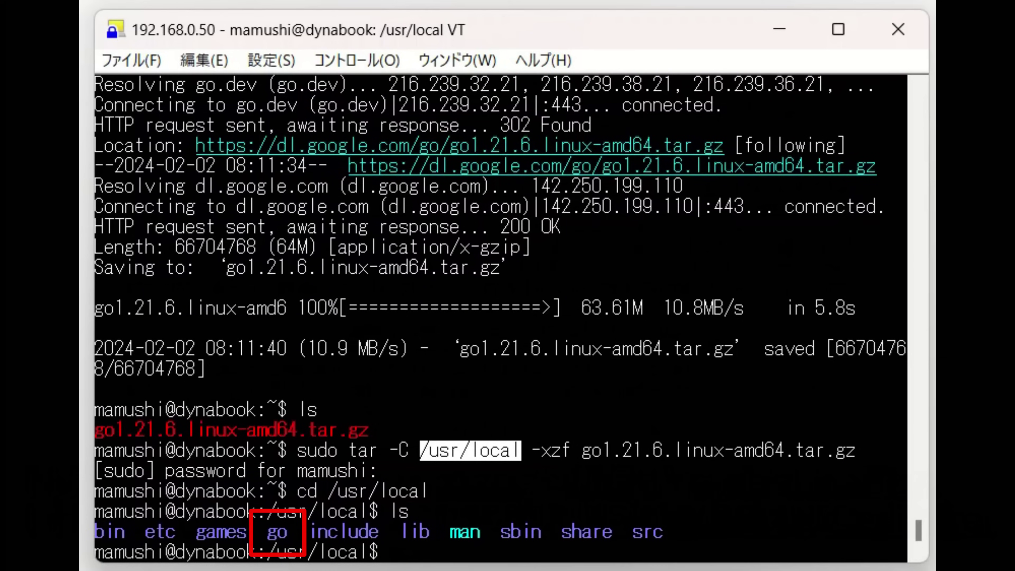
{"action": "type", "text": "cd"}
{"action": "key", "text": "Return"}
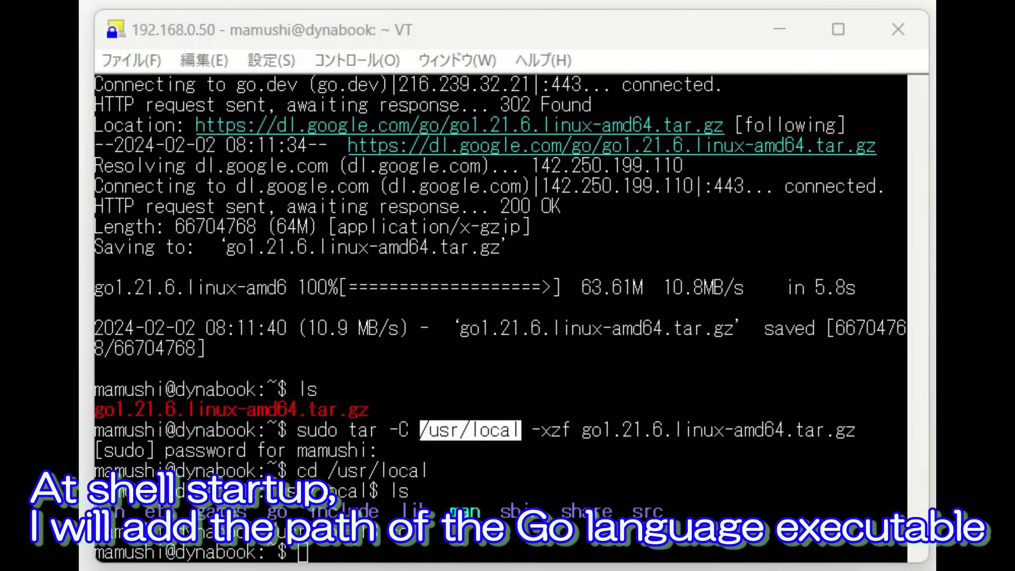
Append 'export PATH=$PATH:/usr/local/go/bin' to .bashrc and reload ~/.bashrc with source
{"action": "key", "text": "alt+v"}
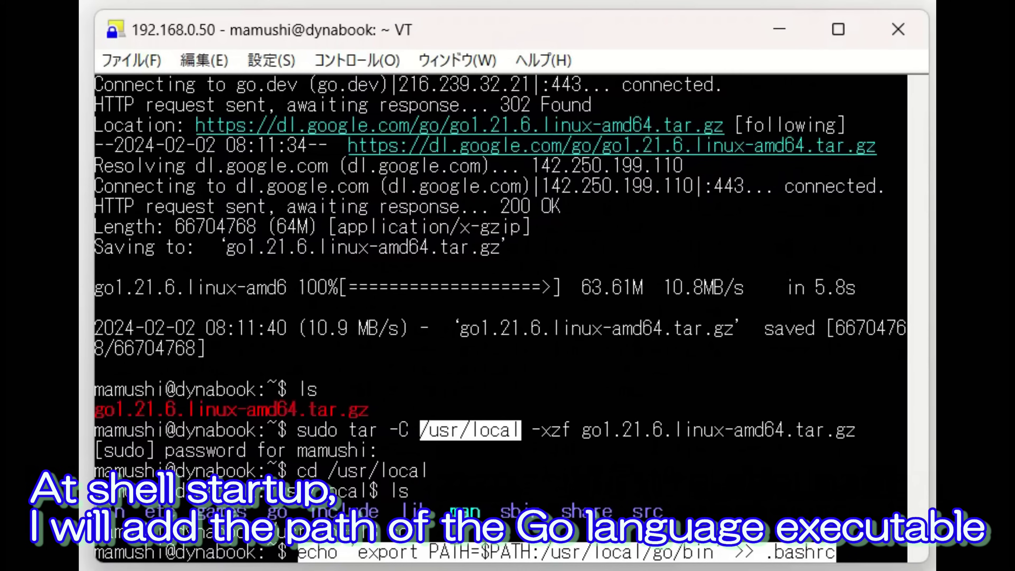
{"action": "key", "text": "Return"}
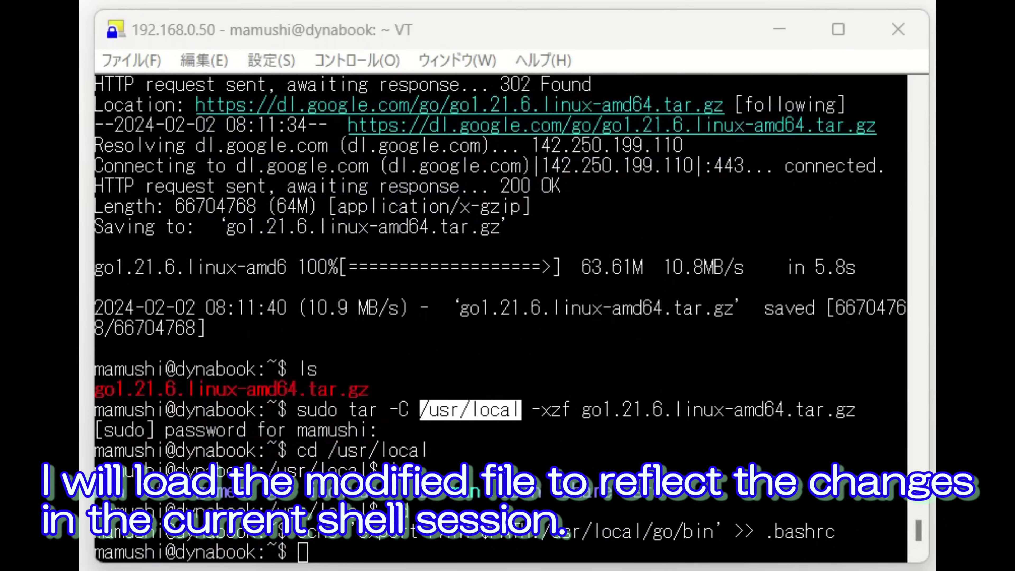
{"action": "right_click", "coordinate": [650, 552]}
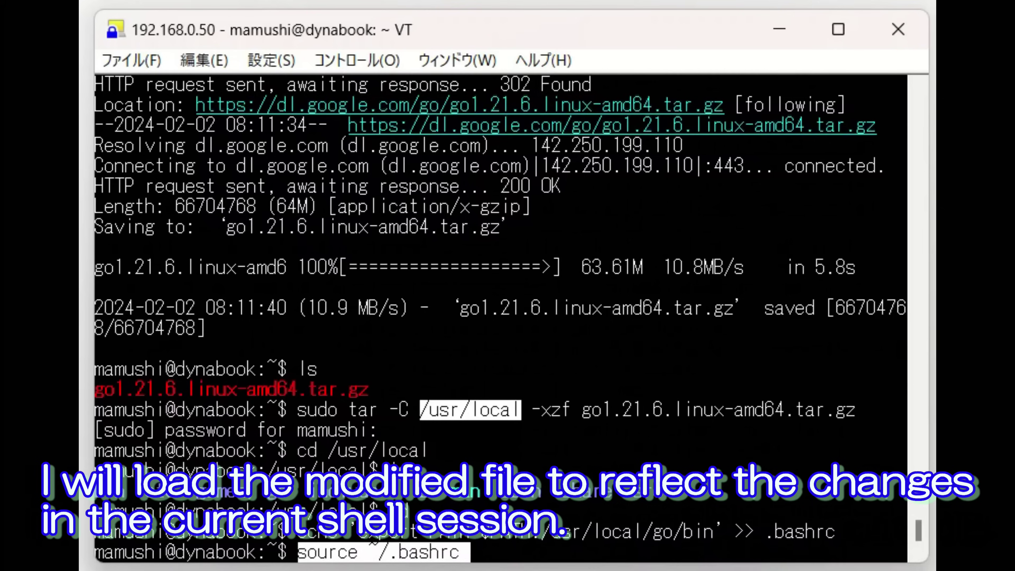
{"action": "key", "text": "Return"}
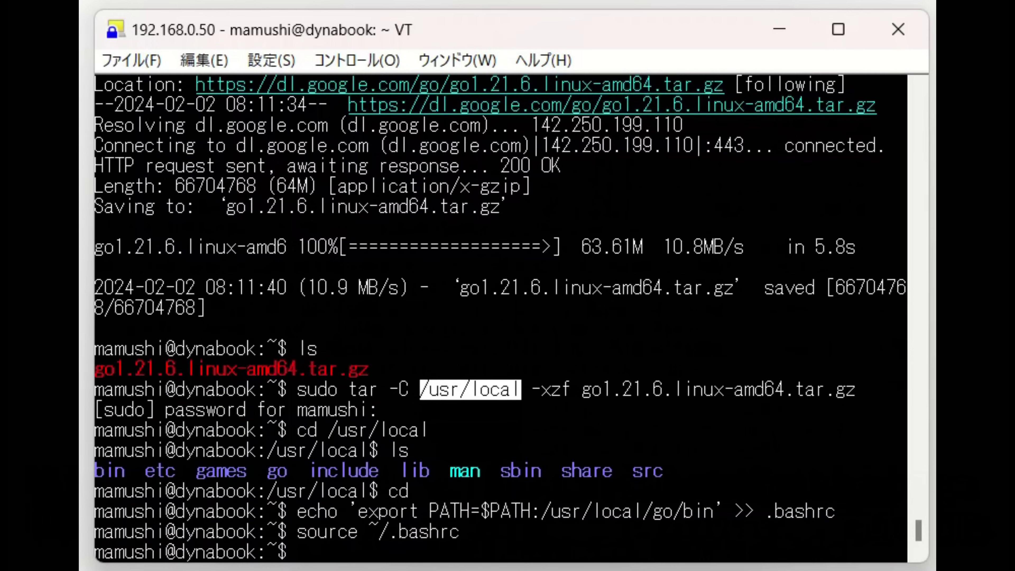
Display the installed Go language version with go version
{"action": "type", "text": "go ve"}
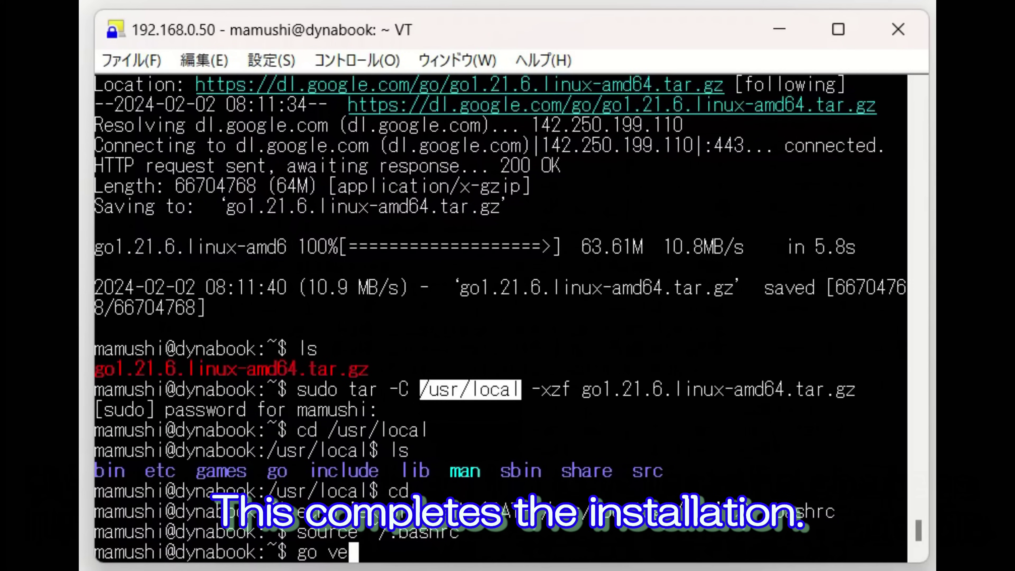
{"action": "type", "text": "rsion"}
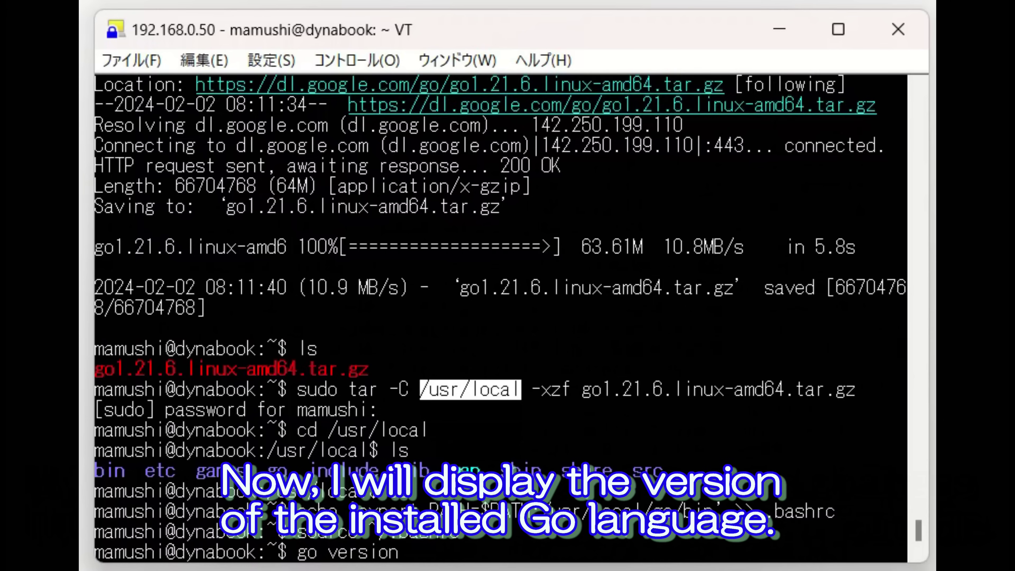
{"action": "key", "text": "Return"}
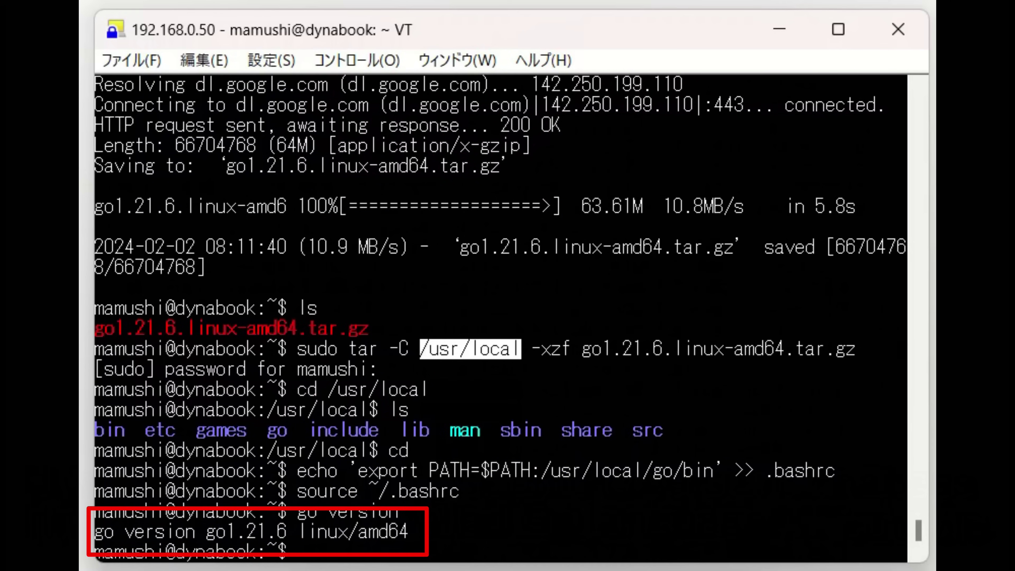
List the home directory, delete the go1.21.6.linux-amd64.tar.gz archive with sudo rm, and clear the terminal
{"action": "type", "text": "ls"}
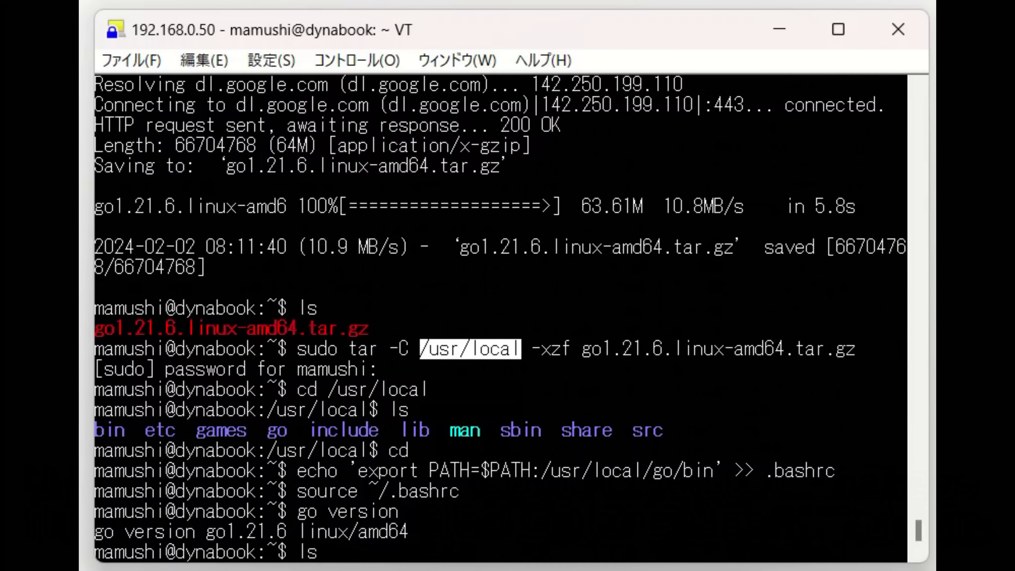
{"action": "key", "text": "Return"}
{"action": "type", "text": "sudo rm"}
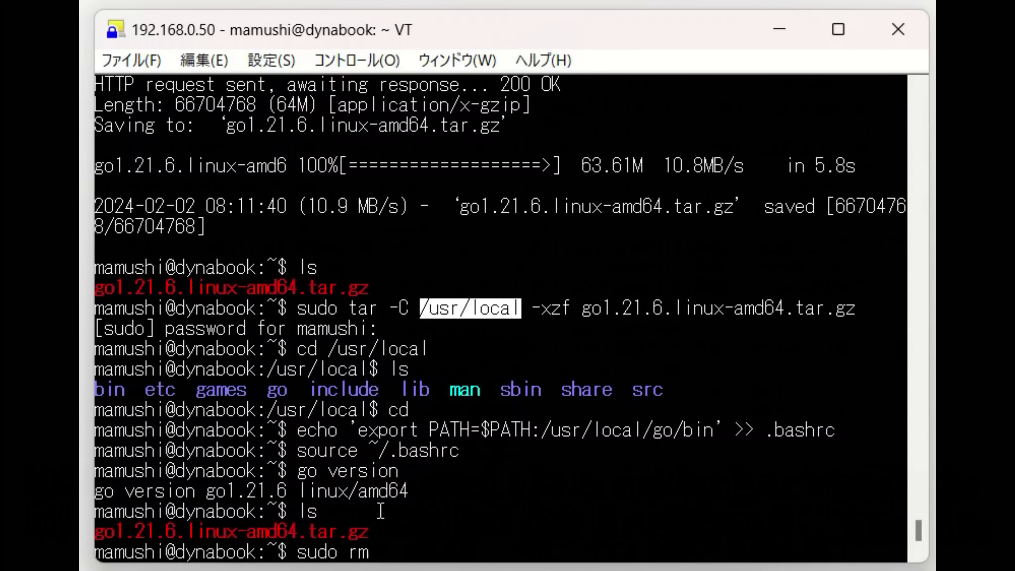
{"action": "left_click_drag", "start_coordinate": [375, 524], "coordinate": [97, 536]}
{"action": "right_click", "coordinate": [97, 535]}
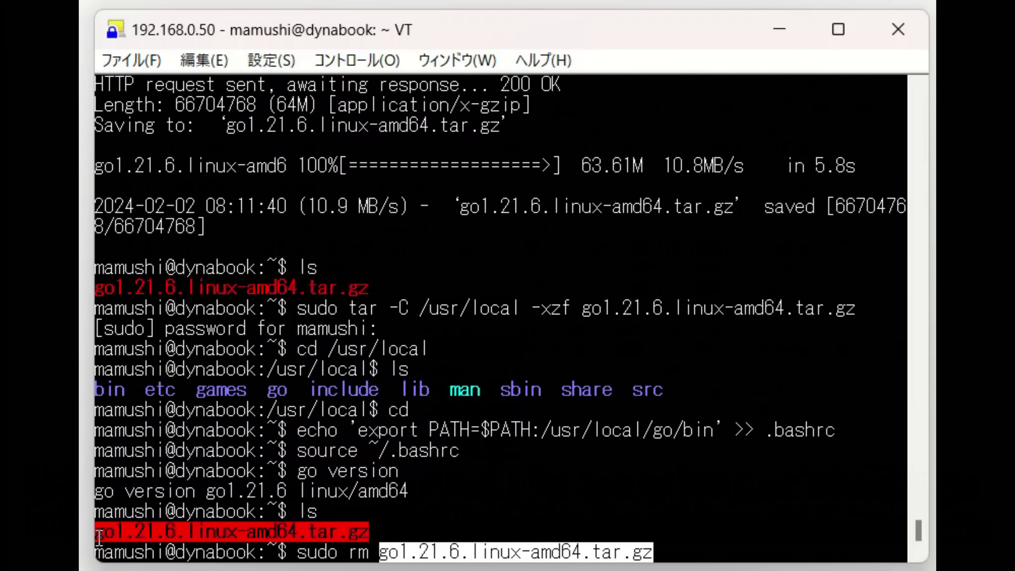
{"action": "key", "text": "Return"}
{"action": "type", "text": "c"}
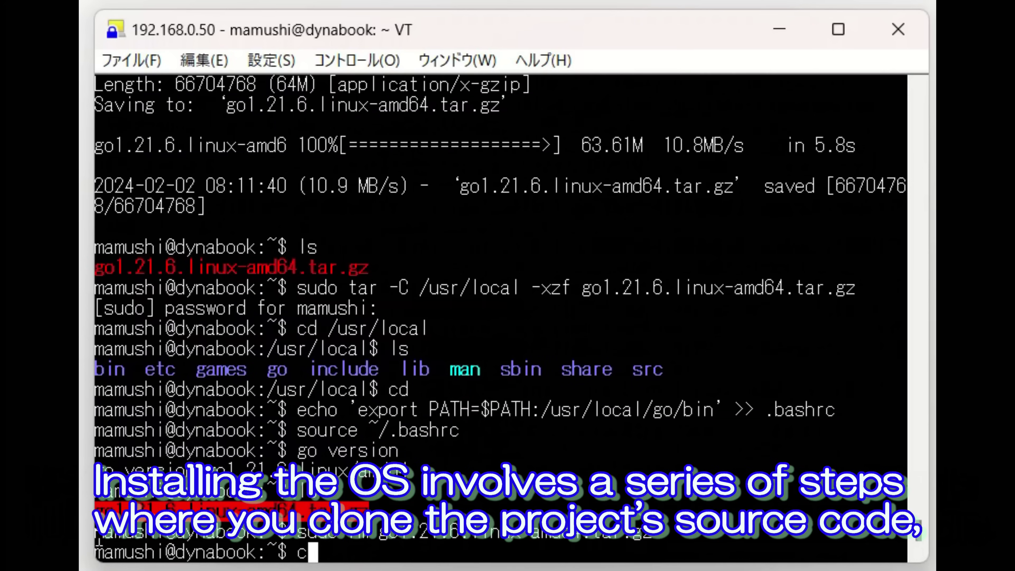
{"action": "type", "text": "lear"}
{"action": "key", "text": "Return"}
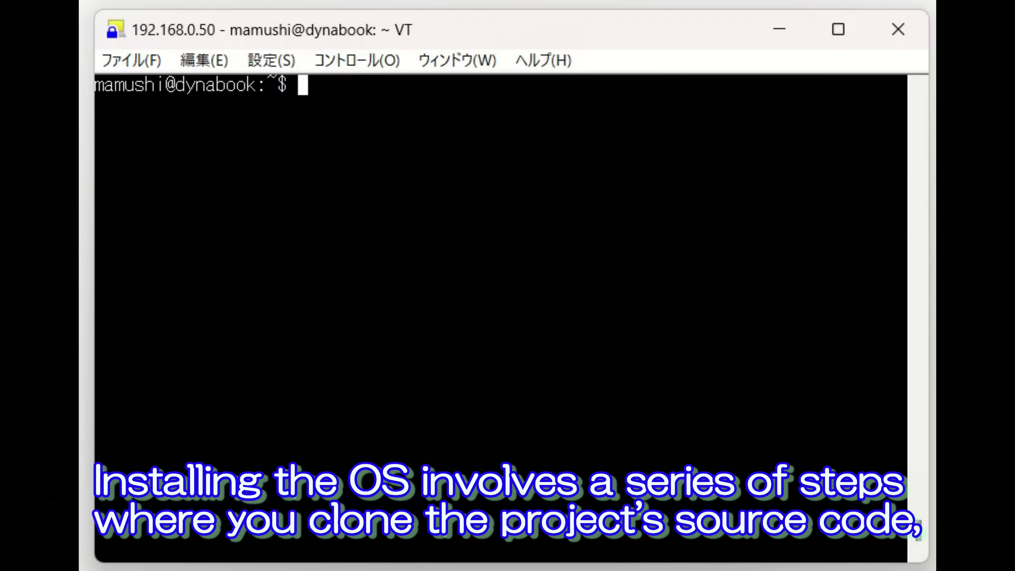
{"action": "right_click", "coordinate": [703, 199]}
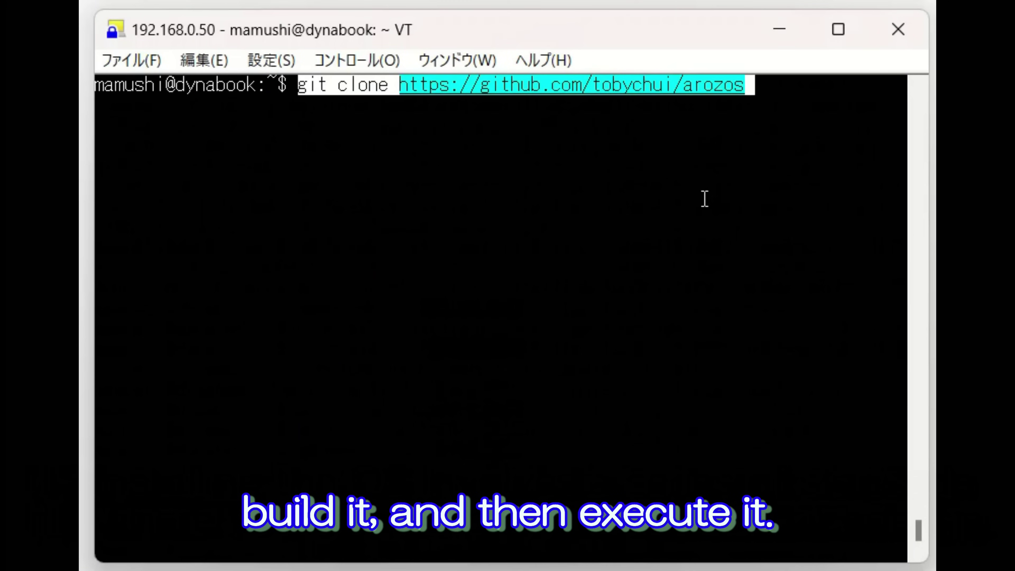
{"action": "key", "text": "Return"}
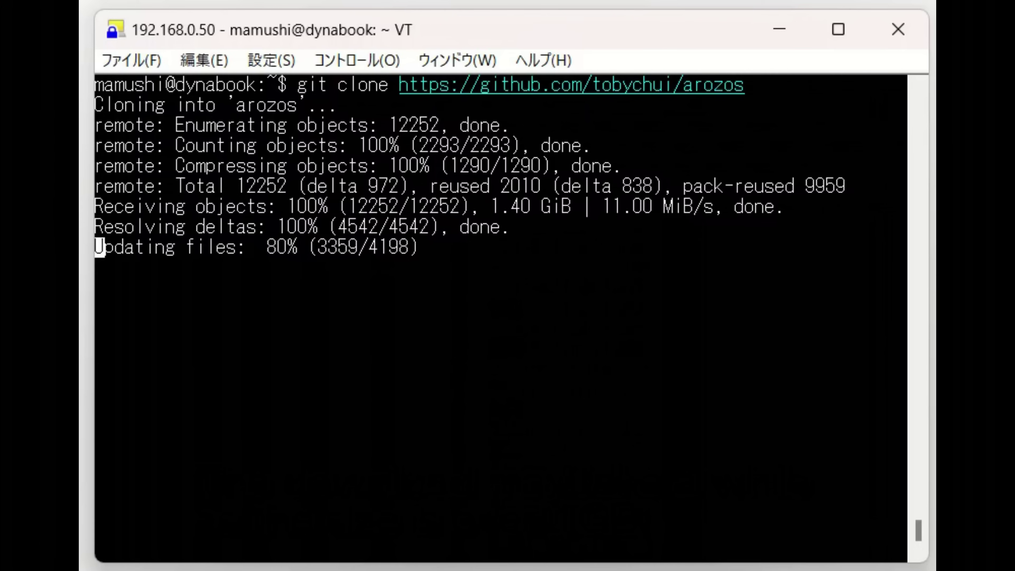
{"action": "type", "text": "ls"}
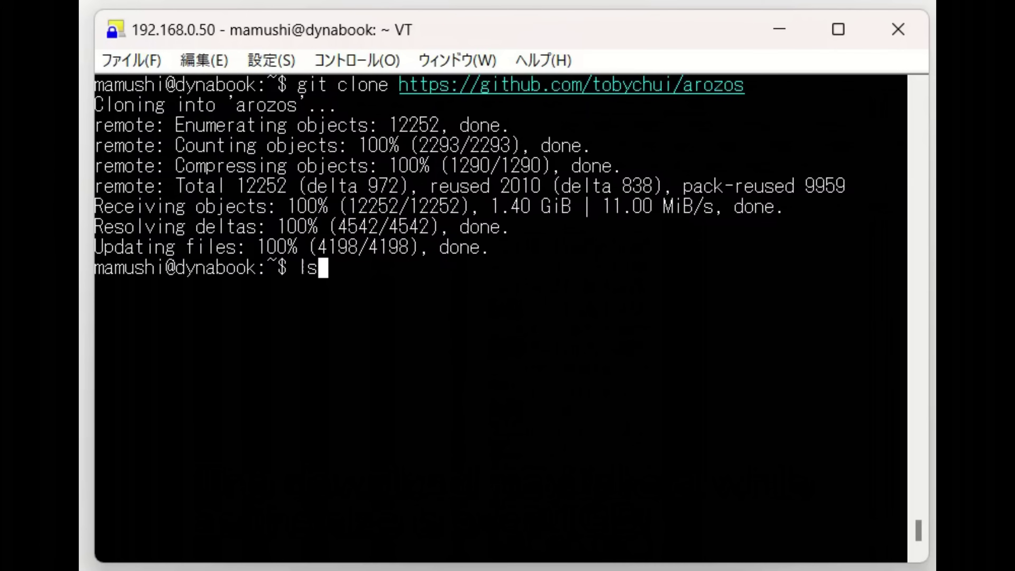
{"action": "key", "text": "Return"}
Change into the ./arozos/src directory and fetch the Go module dependencies with go mod tidy
{"action": "right_click", "coordinate": [550, 296]}
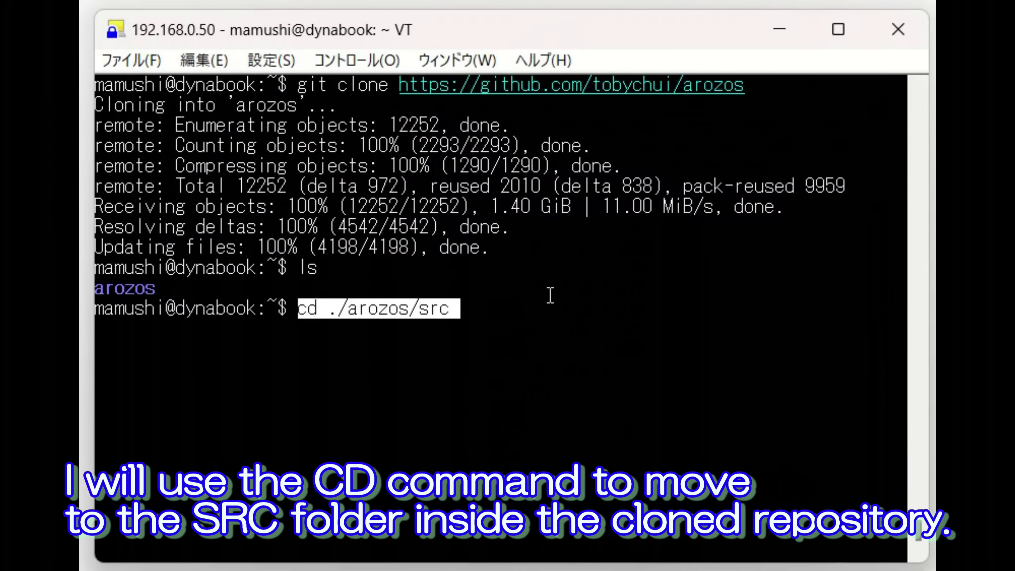
{"action": "key", "text": "Return"}
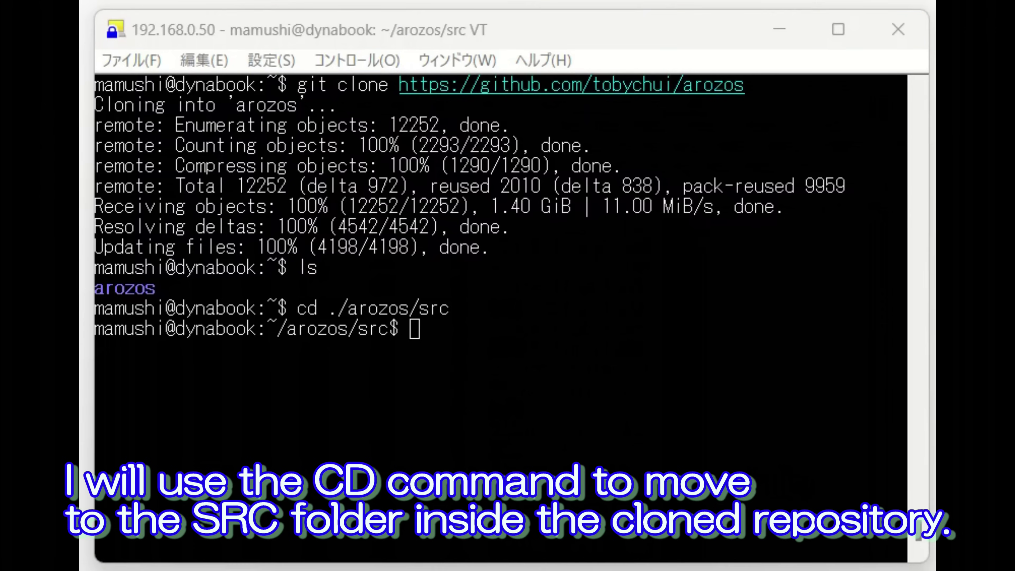
{"action": "right_click", "coordinate": [687, 345]}
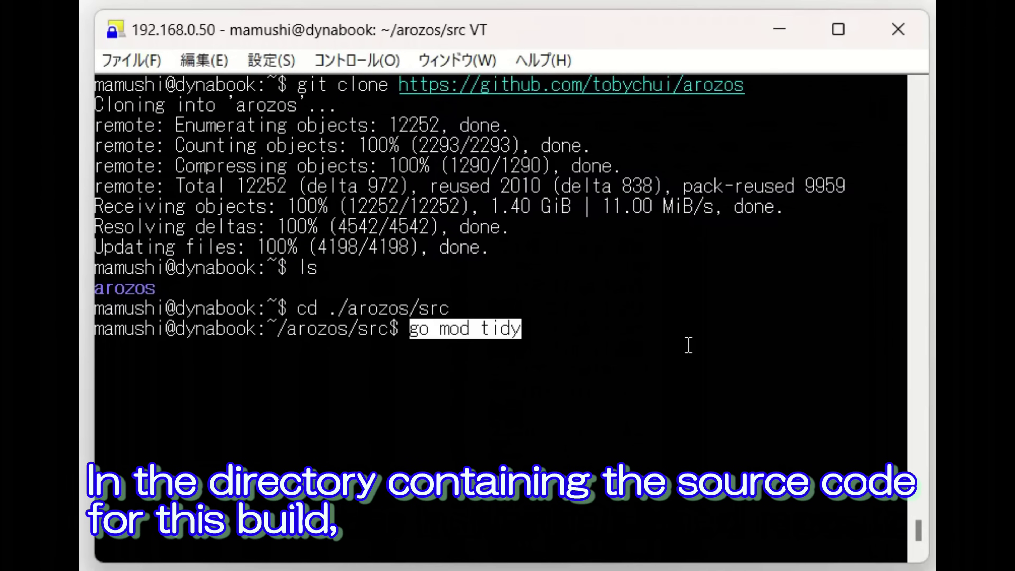
{"action": "key", "text": "Return"}
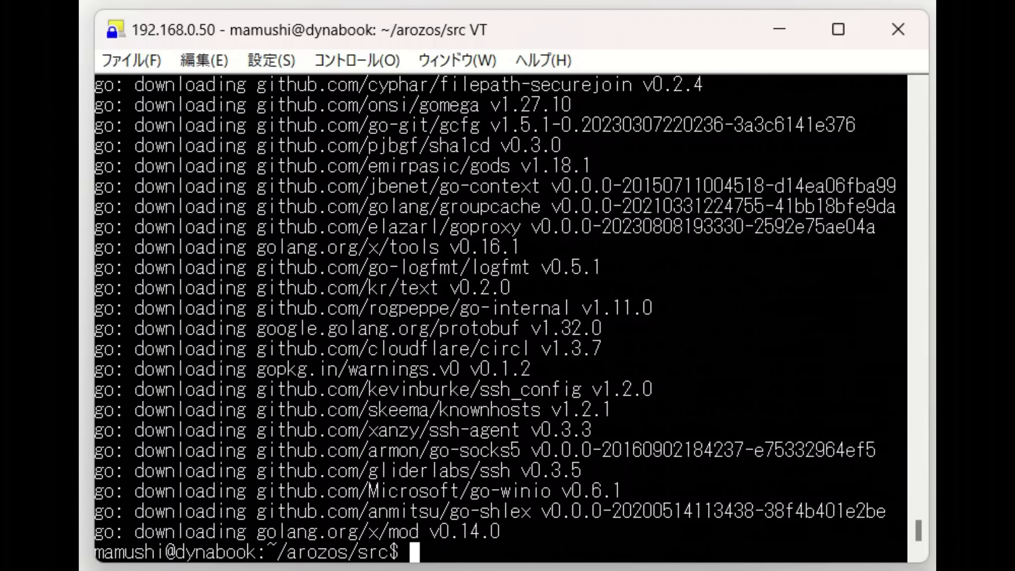
Compile the source code with go build and launch the resulting program with sudo ./arozos
{"action": "type", "text": "go build"}
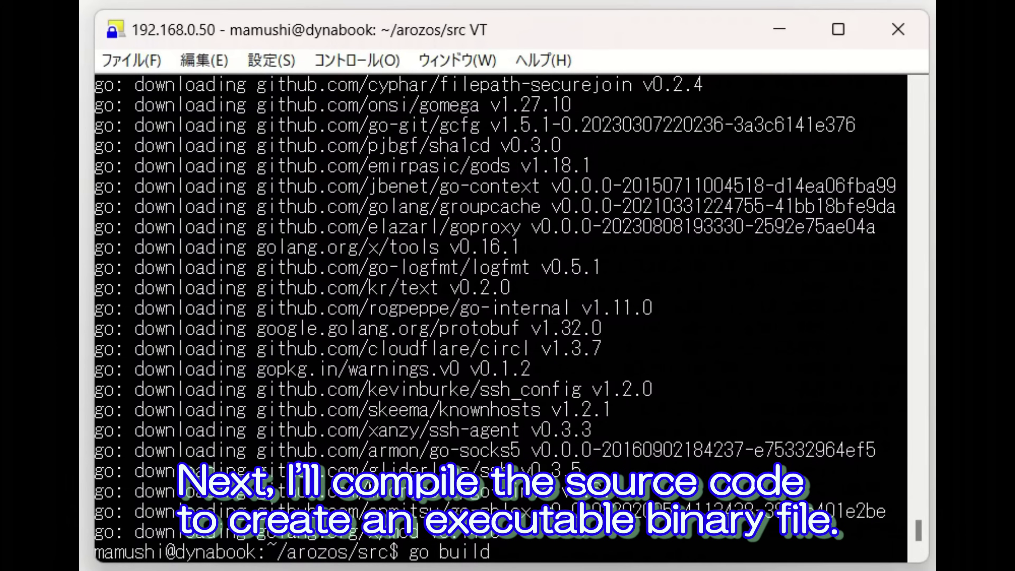
{"action": "key", "text": "Return"}
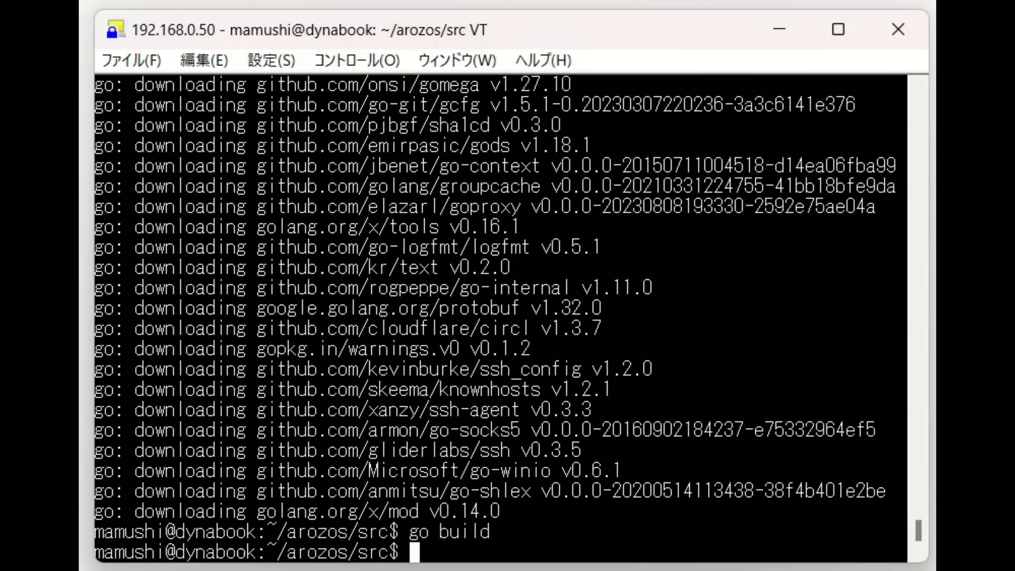
{"action": "type", "text": "sudo"}
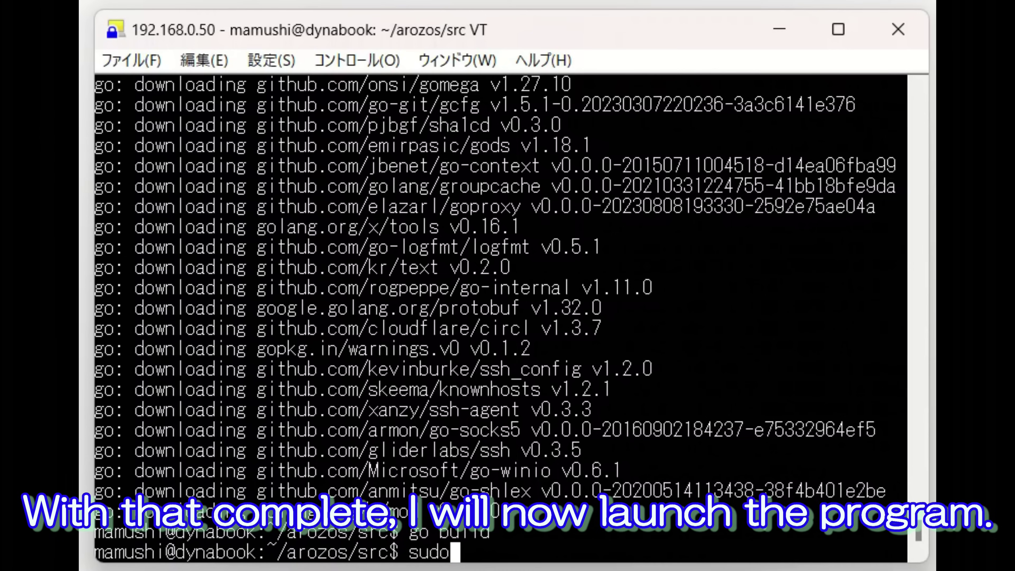
{"action": "type", "text": " ./aroz"}
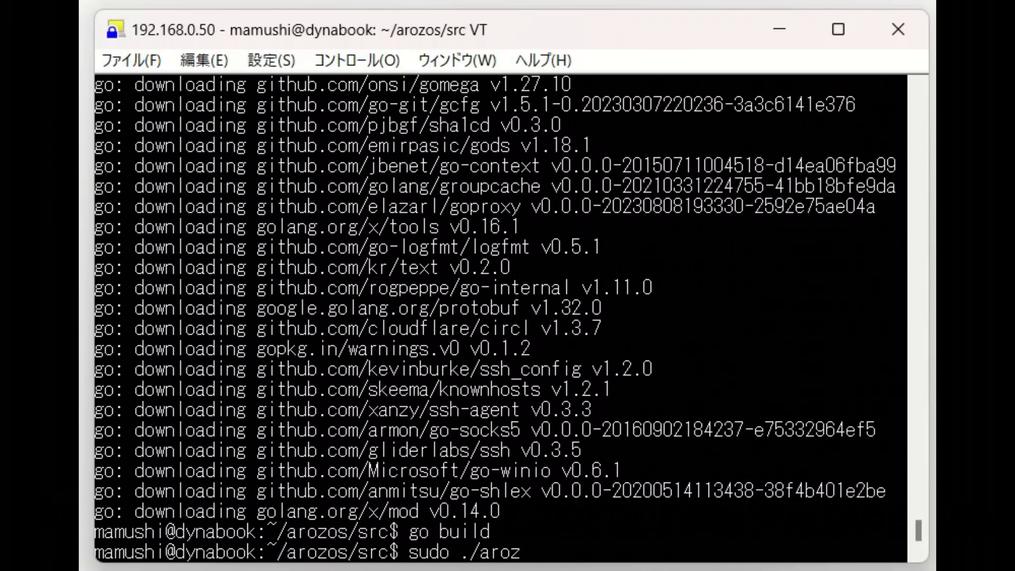
{"action": "type", "text": "os"}
{"action": "key", "text": "Return"}
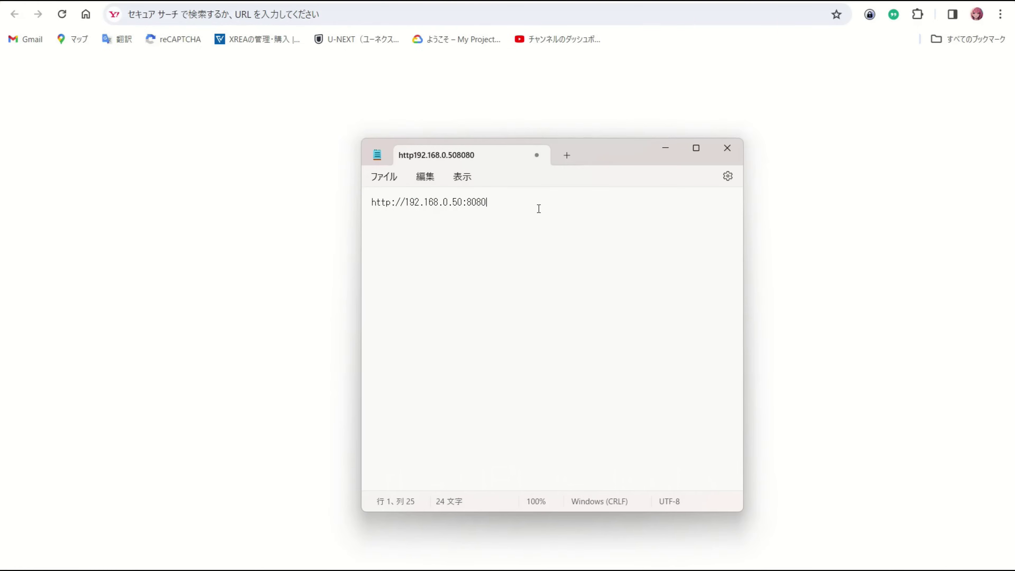
{"action": "left_click_drag", "start_coordinate": [528, 208], "coordinate": [360, 211]}
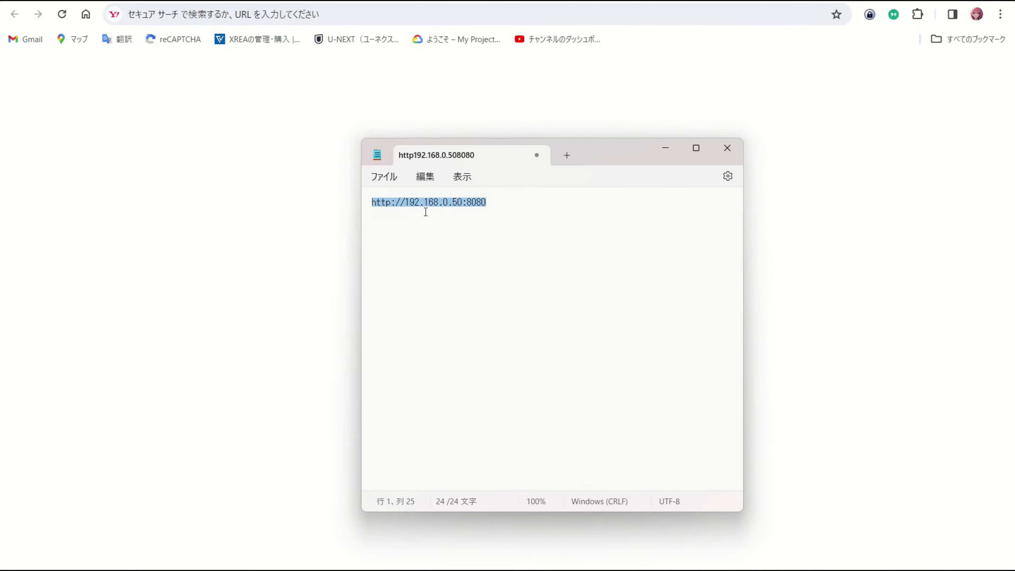
{"action": "right_click", "coordinate": [210, 15]}
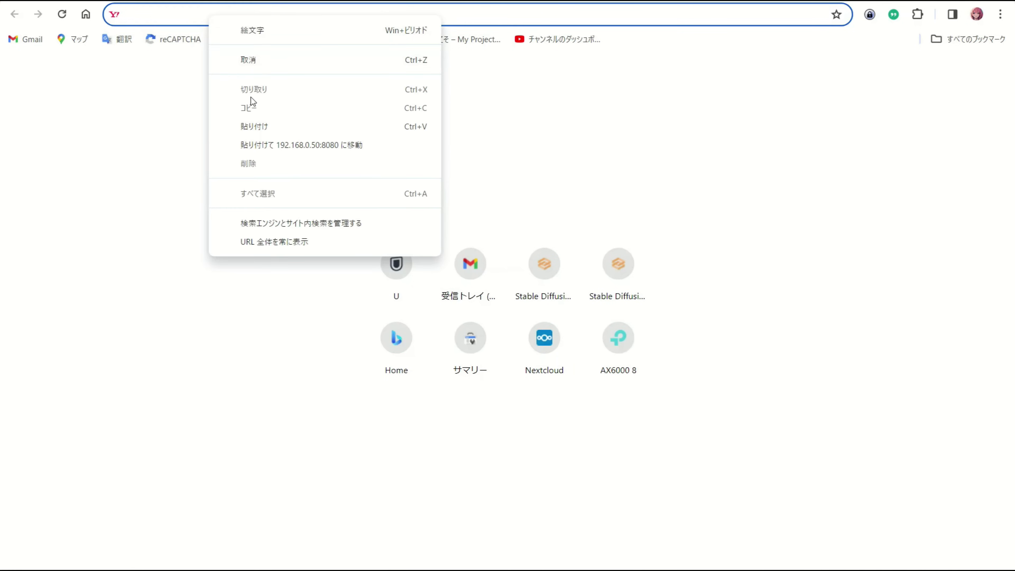
{"action": "left_click", "coordinate": [274, 151]}
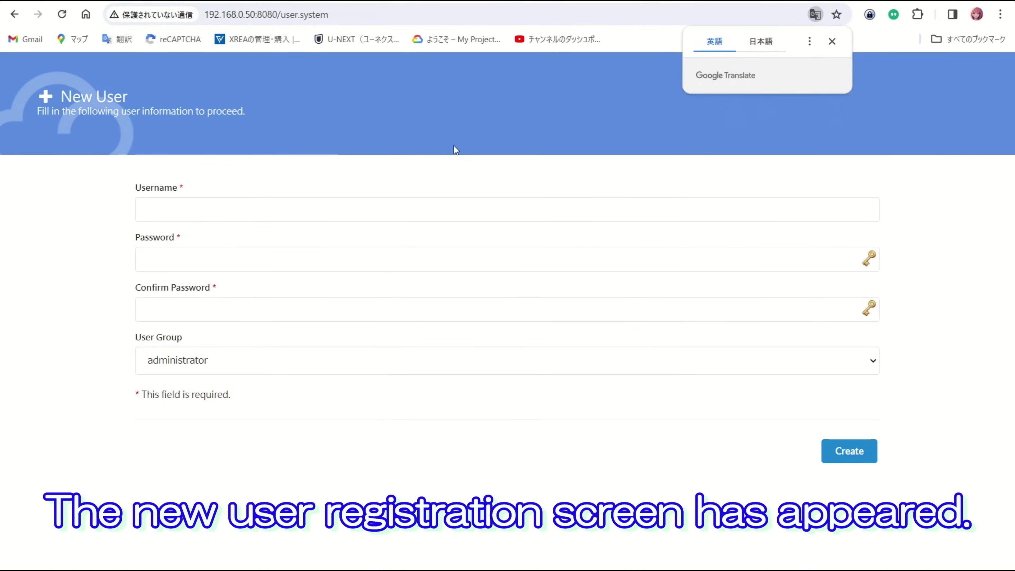
Create a new user in the administrator group with a username, password and confirmed password, and decline saving the password in the browser
{"action": "left_click", "coordinate": [316, 203]}
{"action": "type", "text": "m"}
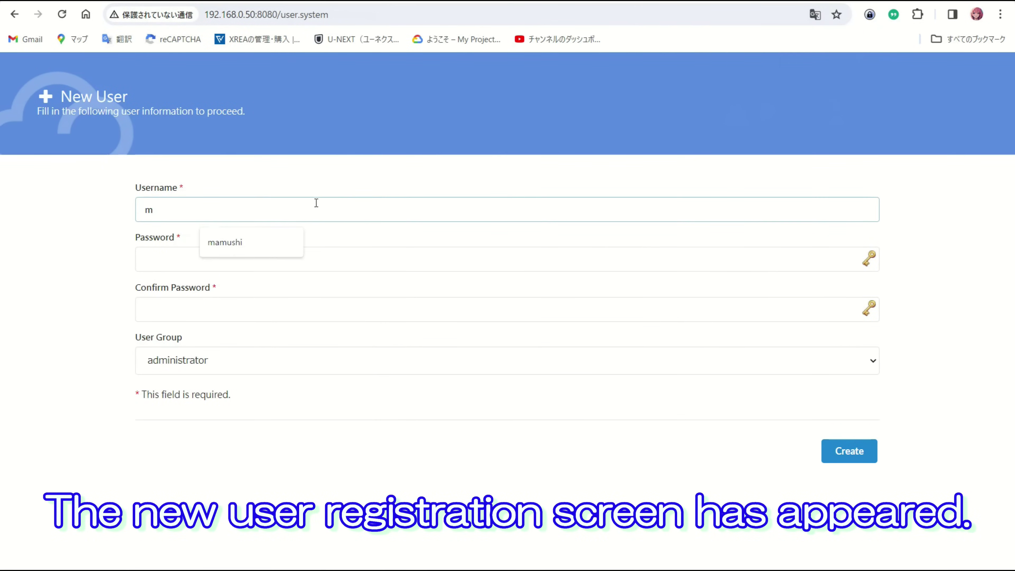
{"action": "type", "text": "amushi"}
{"action": "key", "text": "Tab"}
{"action": "type", "text": "********"}
{"action": "key", "text": "Tab"}
{"action": "type", "text": "****"}
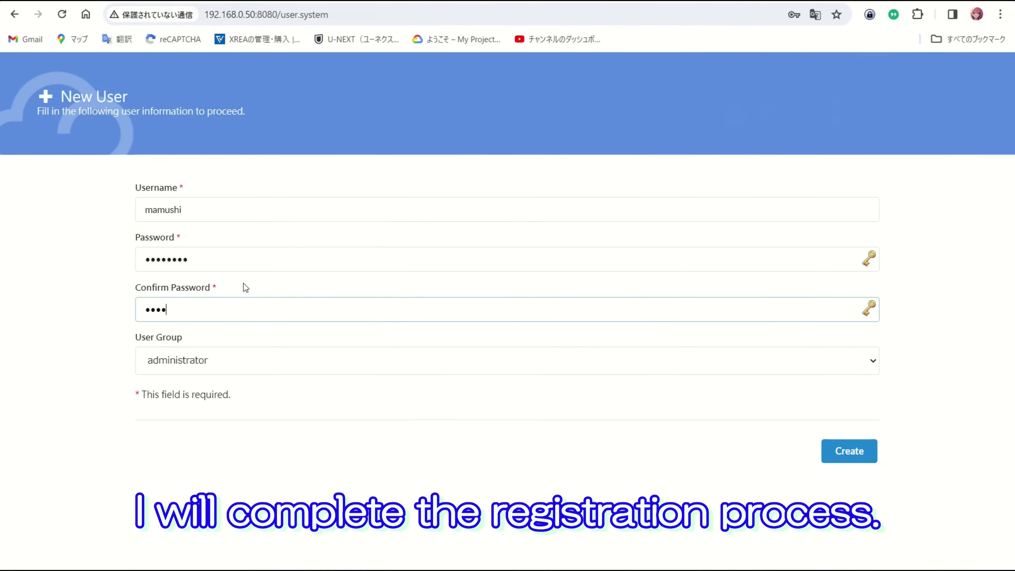
{"action": "type", "text": "****"}
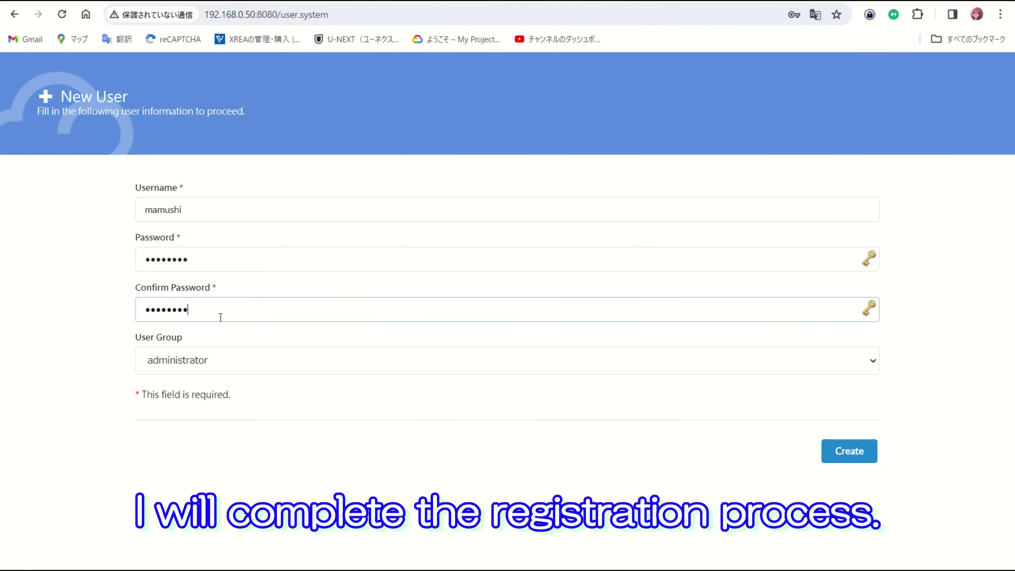
{"action": "left_click", "coordinate": [252, 364]}
{"action": "left_click", "coordinate": [252, 364]}
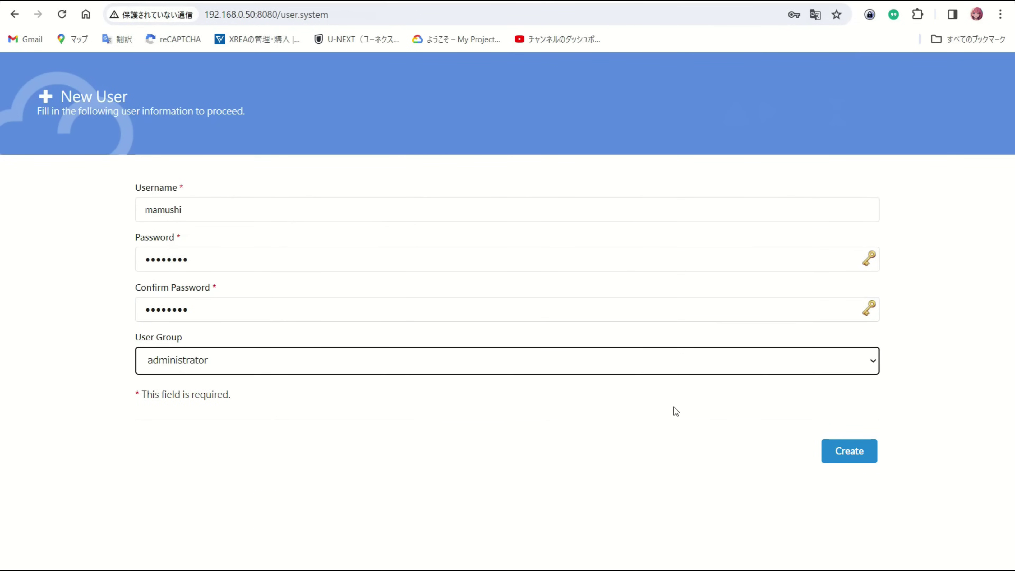
{"action": "left_click", "coordinate": [841, 451]}
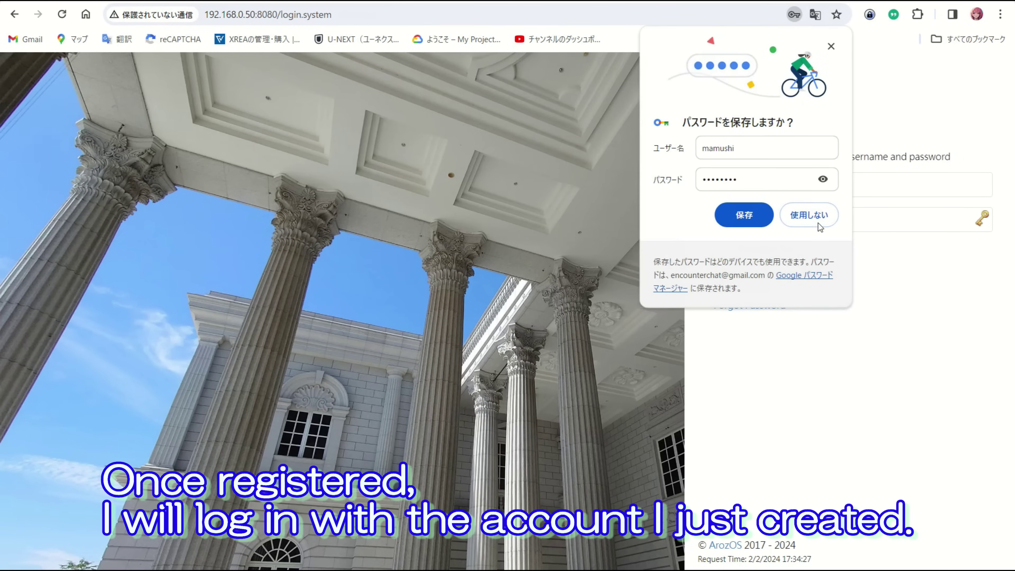
{"action": "left_click", "coordinate": [812, 216]}
Sign in to ArozOS with the new account's username and password, and decline saving the password in the browser
{"action": "left_click", "coordinate": [787, 186]}
{"action": "type", "text": "m"}
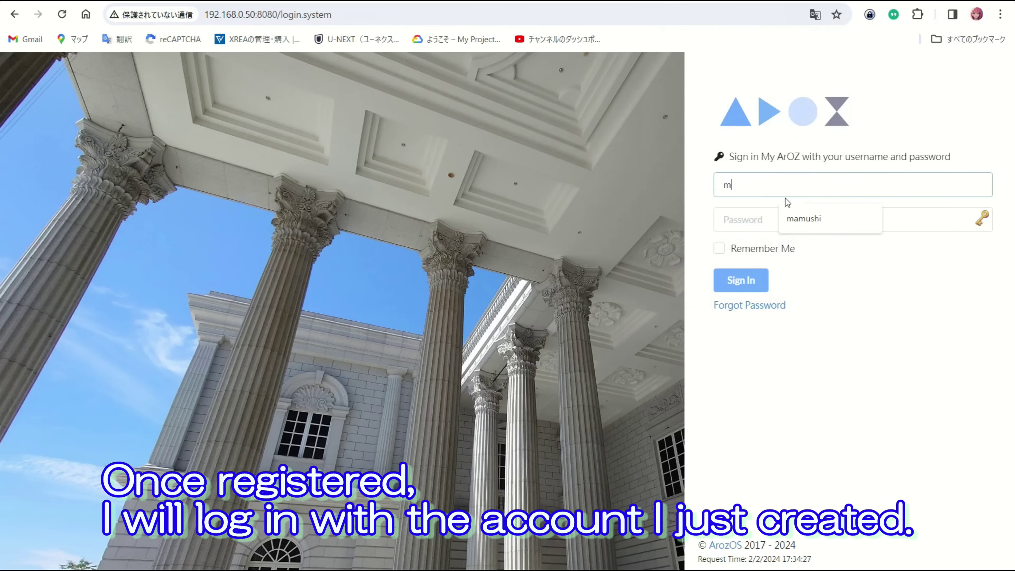
{"action": "type", "text": "a"}
{"action": "key", "text": "Down"}
{"action": "key", "text": "Return"}
{"action": "key", "text": "Tab"}
{"action": "type", "text": "********"}
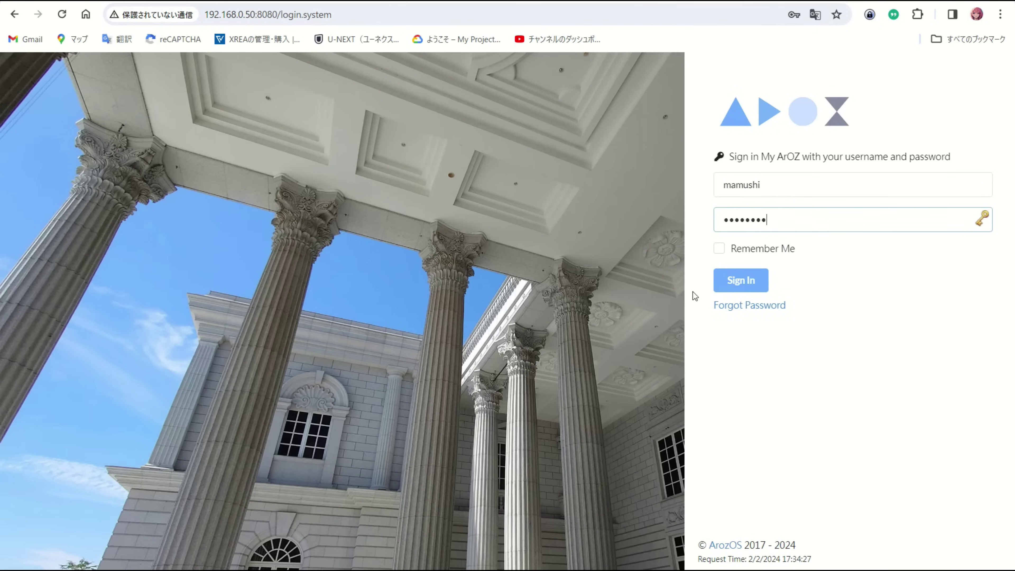
{"action": "left_click", "coordinate": [737, 282]}
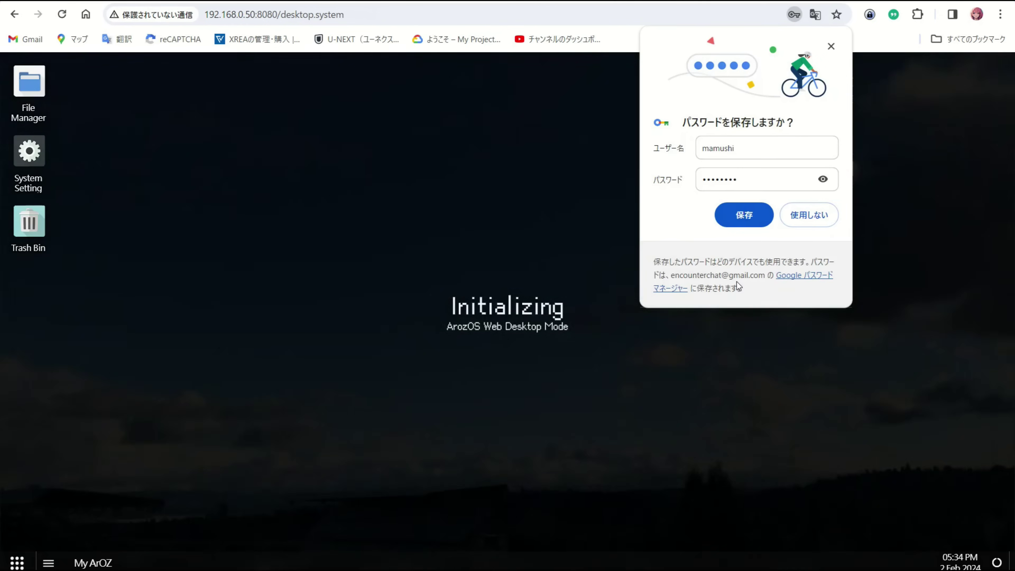
{"action": "left_click", "coordinate": [801, 216]}
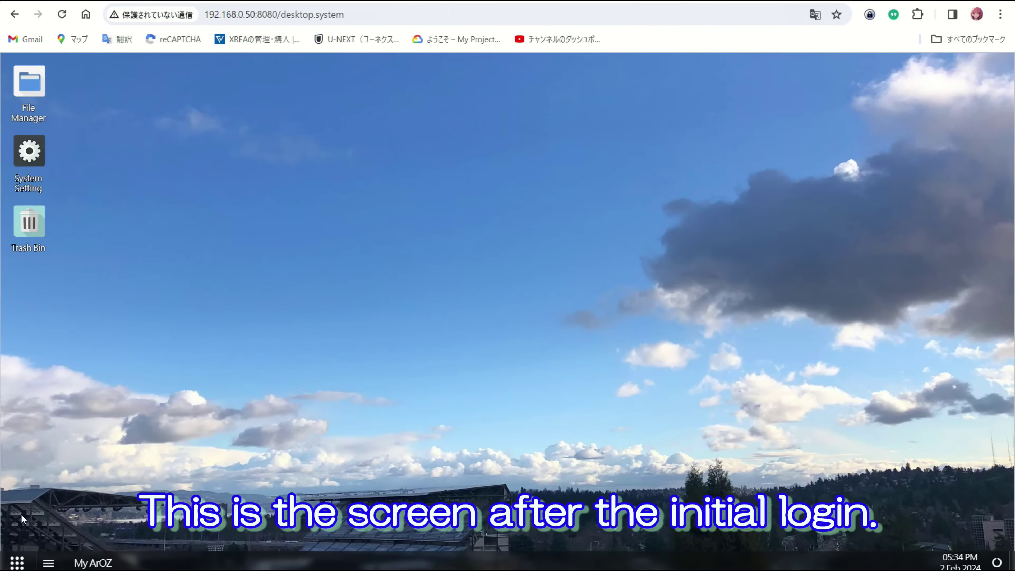
Look at the desktop's application list and the tmp storage in File Manager, and close both
{"action": "left_click", "coordinate": [15, 560]}
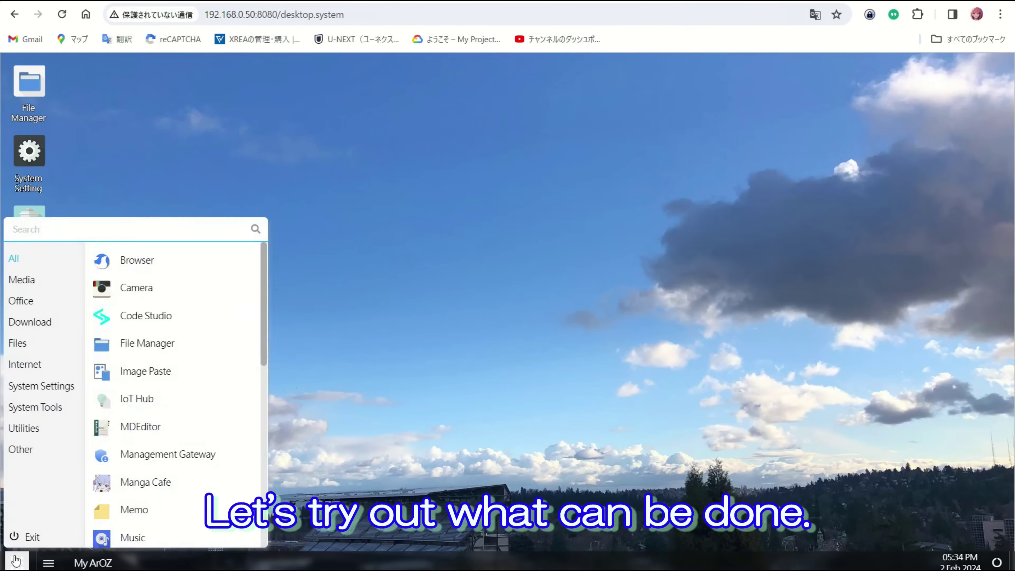
{"action": "left_click", "coordinate": [16, 561]}
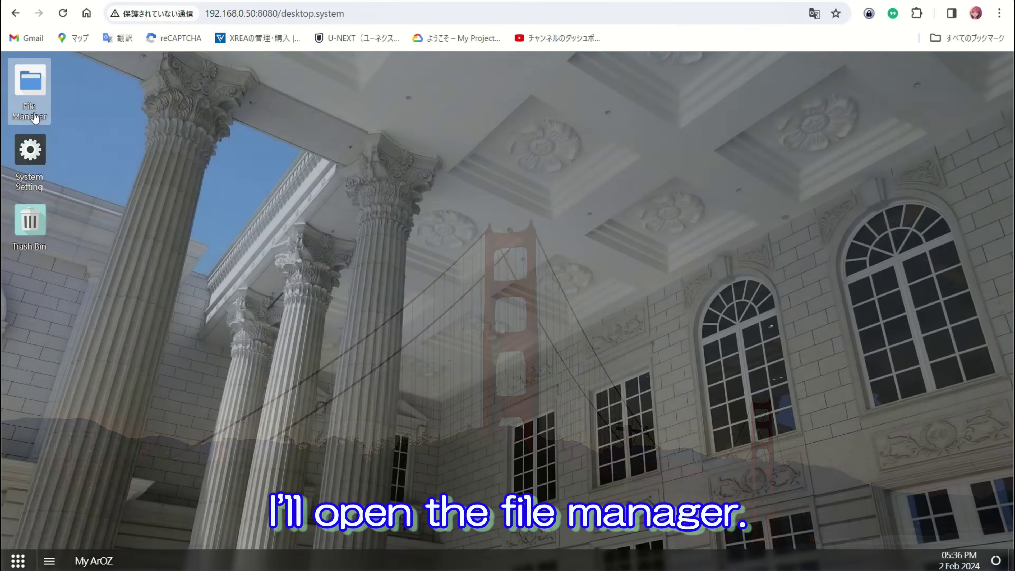
{"action": "double_click", "coordinate": [36, 117]}
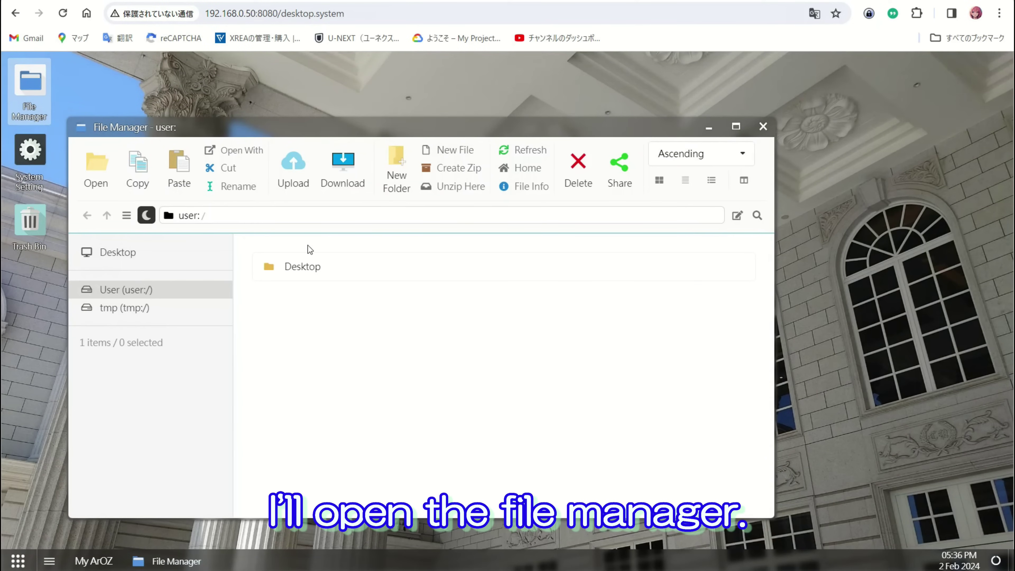
{"action": "left_click", "coordinate": [153, 311]}
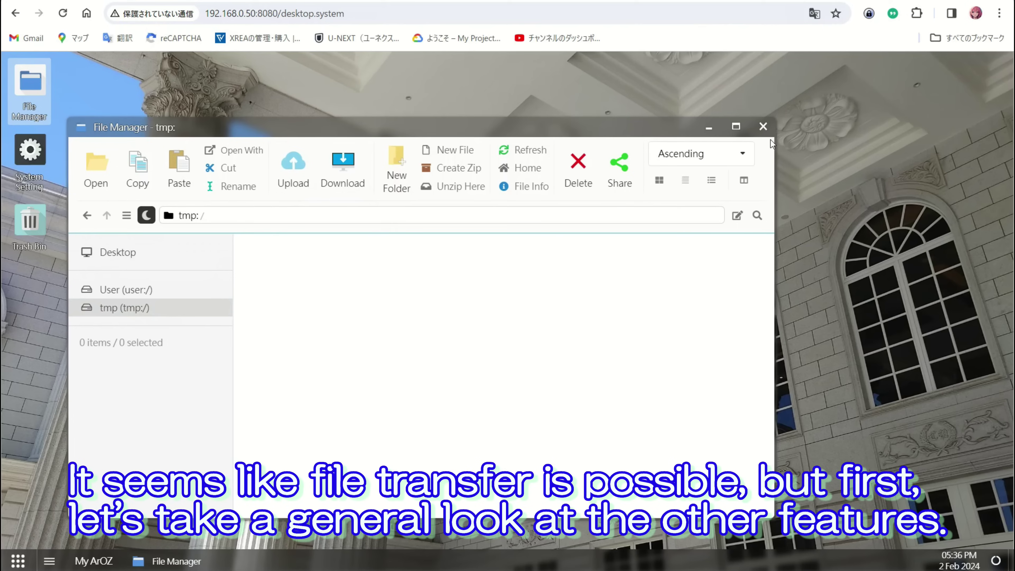
{"action": "left_click", "coordinate": [762, 126]}
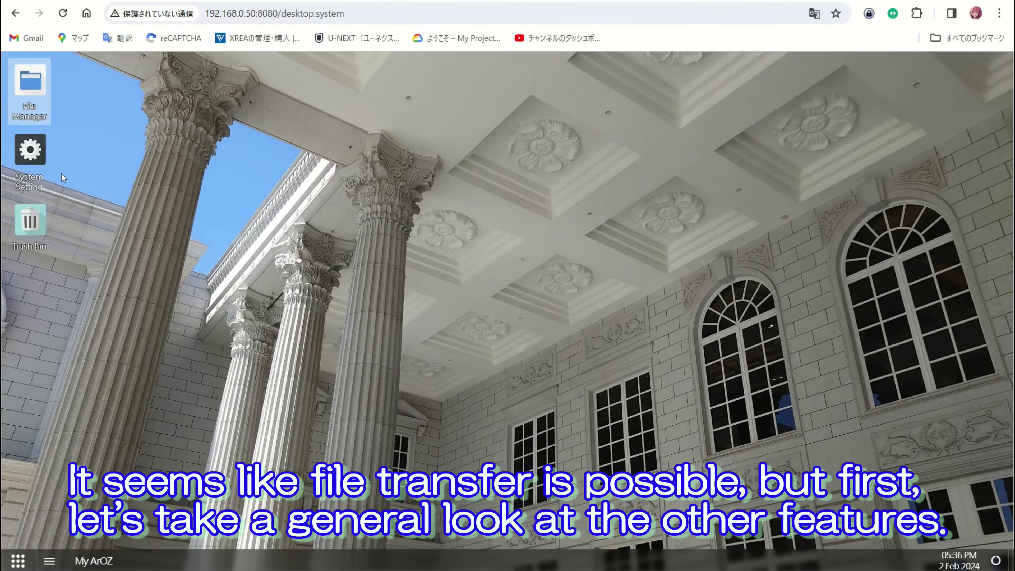
Open System Setting and examine the account overview and the host's hardware specifications and operation time
{"action": "double_click", "coordinate": [30, 154]}
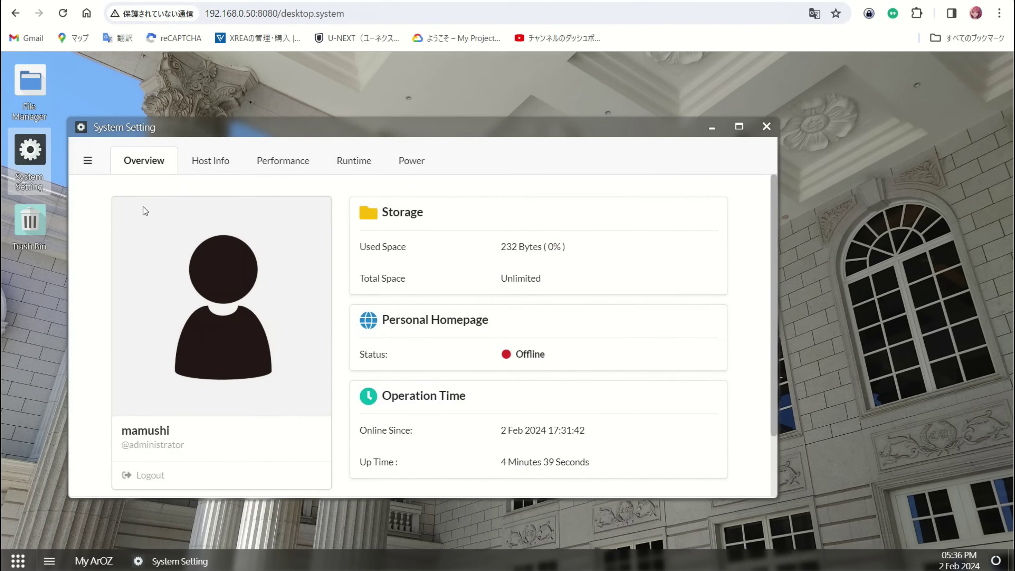
{"action": "scroll", "coordinate": [354, 256], "scroll_direction": "down", "scroll_amount": 2}
{"action": "scroll", "coordinate": [354, 256], "scroll_direction": "up", "scroll_amount": 2}
{"action": "left_click", "coordinate": [211, 165]}
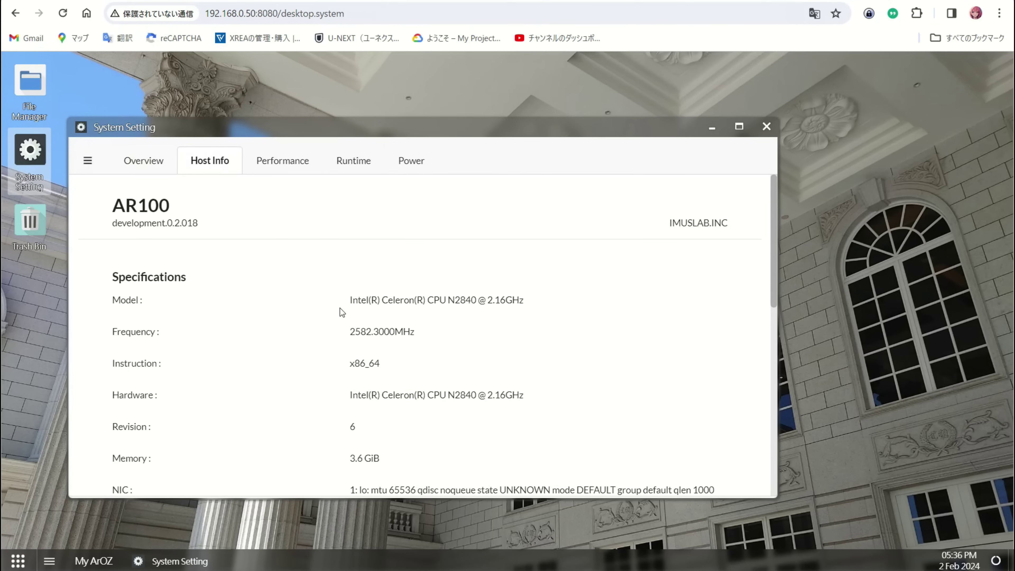
{"action": "scroll", "coordinate": [528, 330], "scroll_direction": "down", "scroll_amount": 10}
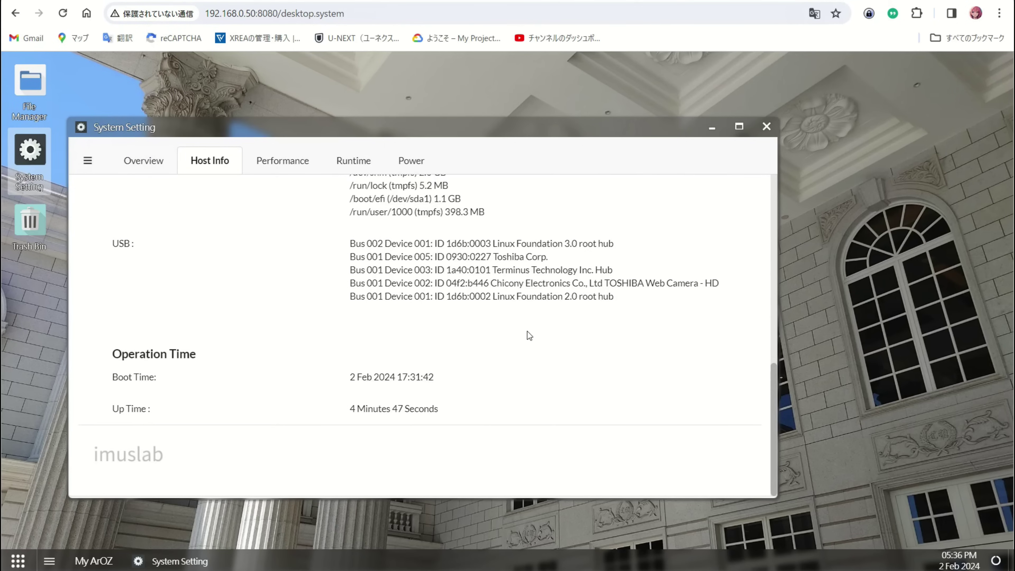
{"action": "scroll", "coordinate": [527, 331], "scroll_direction": "up", "scroll_amount": 10}
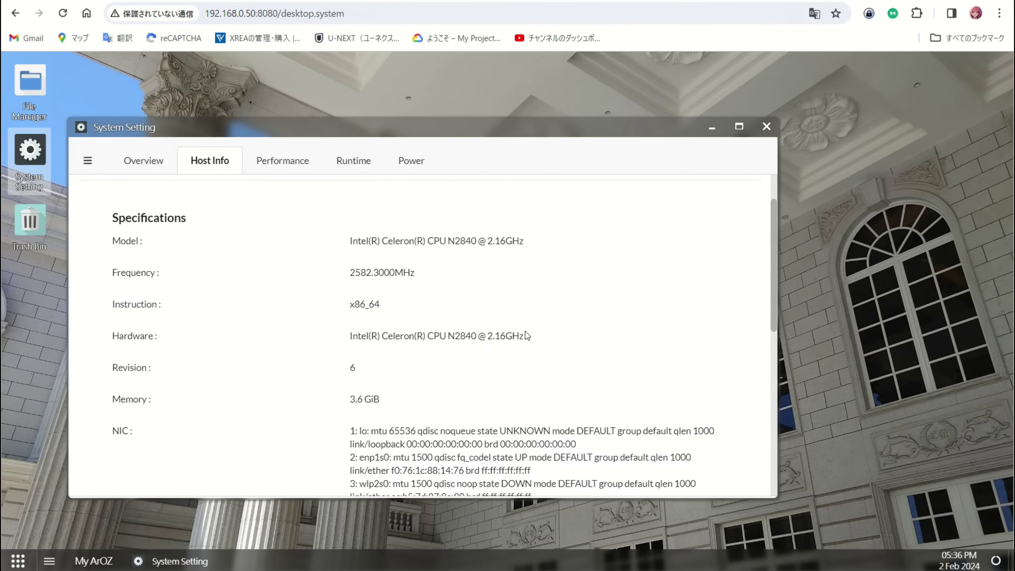
Examine the Performance graphs, the Runtime startup parameters and the Power options in System Setting
{"action": "left_click", "coordinate": [272, 171]}
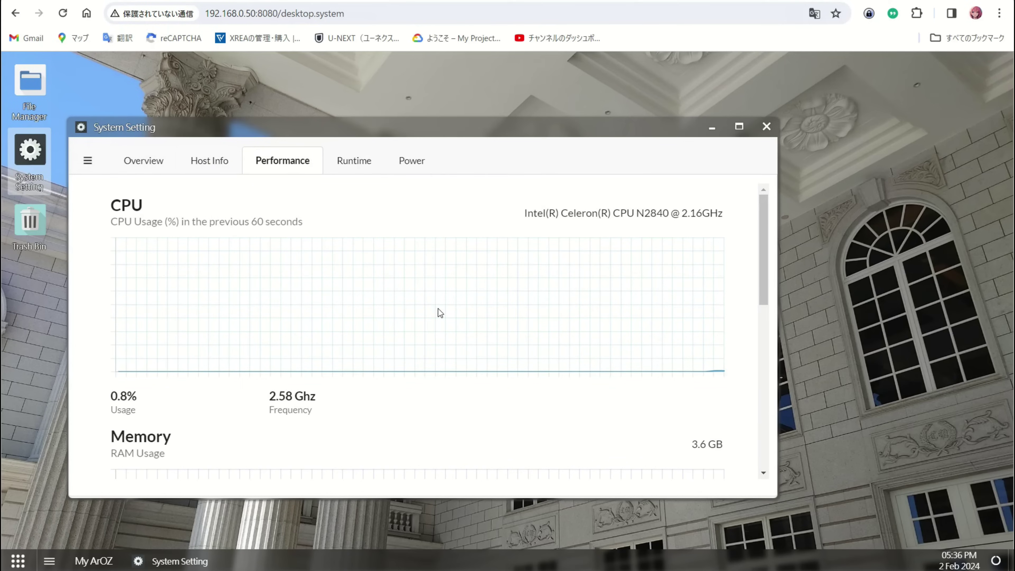
{"action": "scroll", "coordinate": [441, 325], "scroll_direction": "down", "scroll_amount": 10}
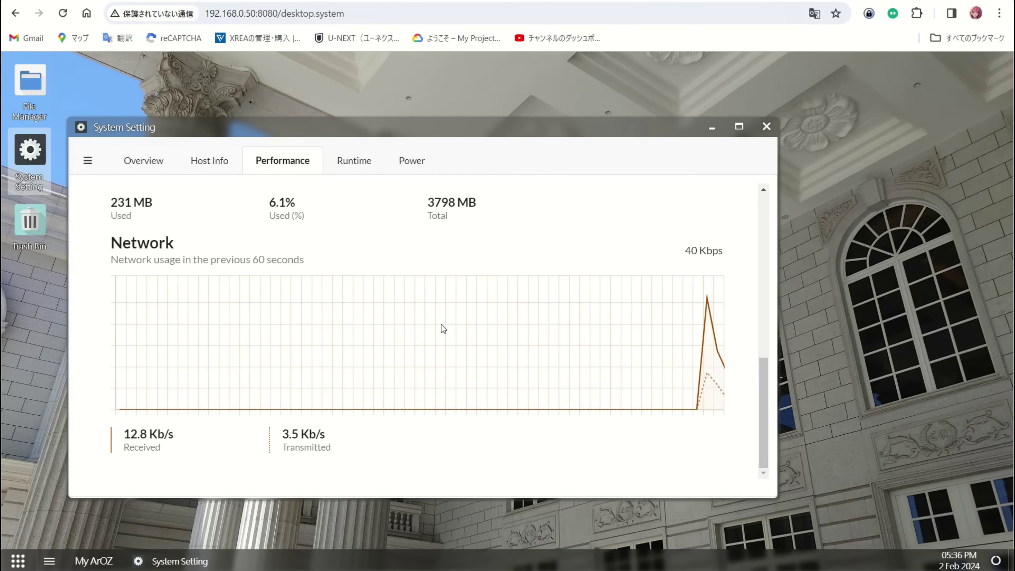
{"action": "left_click", "coordinate": [355, 172]}
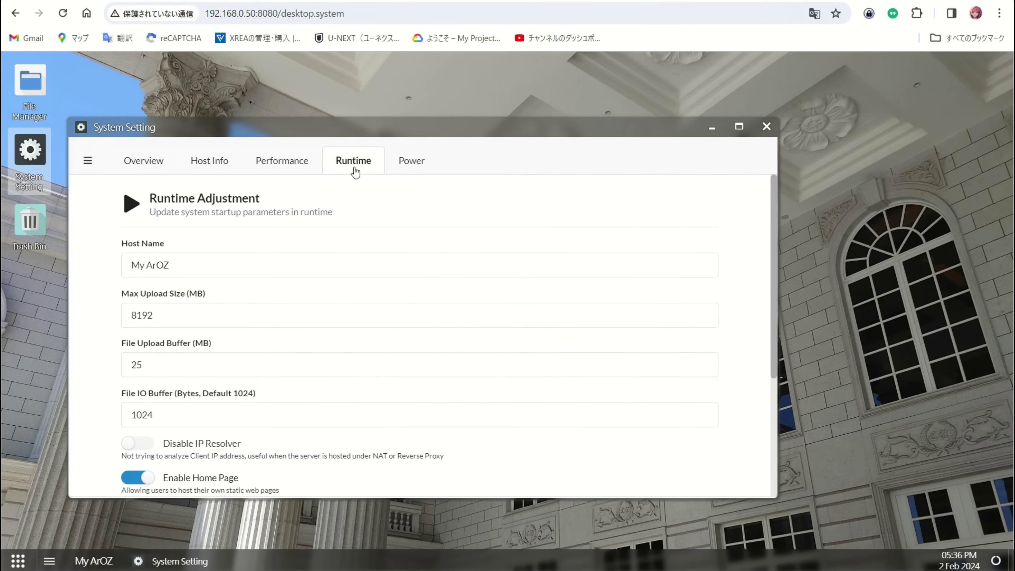
{"action": "scroll", "coordinate": [448, 261], "scroll_direction": "down", "scroll_amount": 5}
{"action": "scroll", "coordinate": [448, 261], "scroll_direction": "up", "scroll_amount": 5}
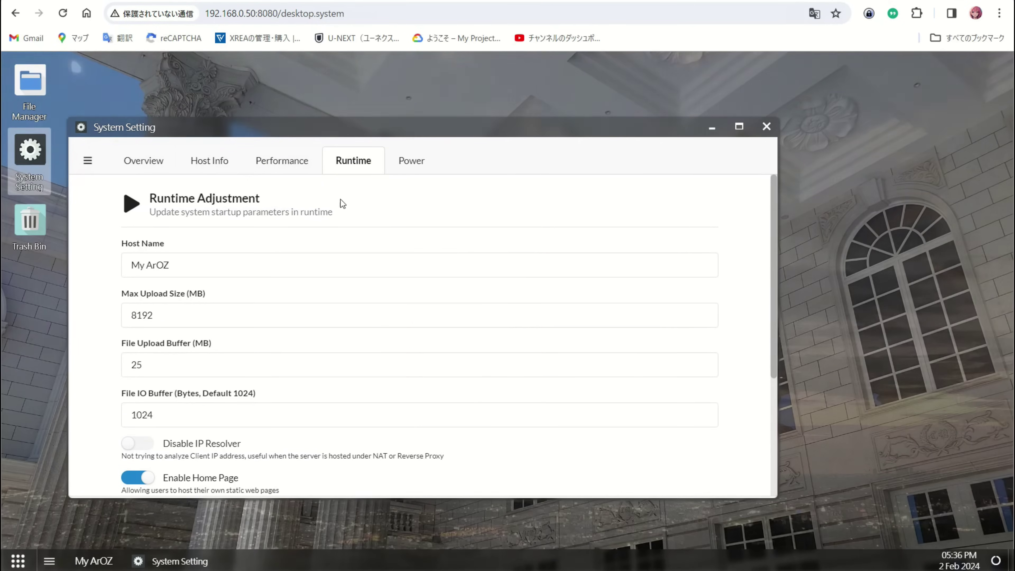
{"action": "left_click", "coordinate": [401, 163]}
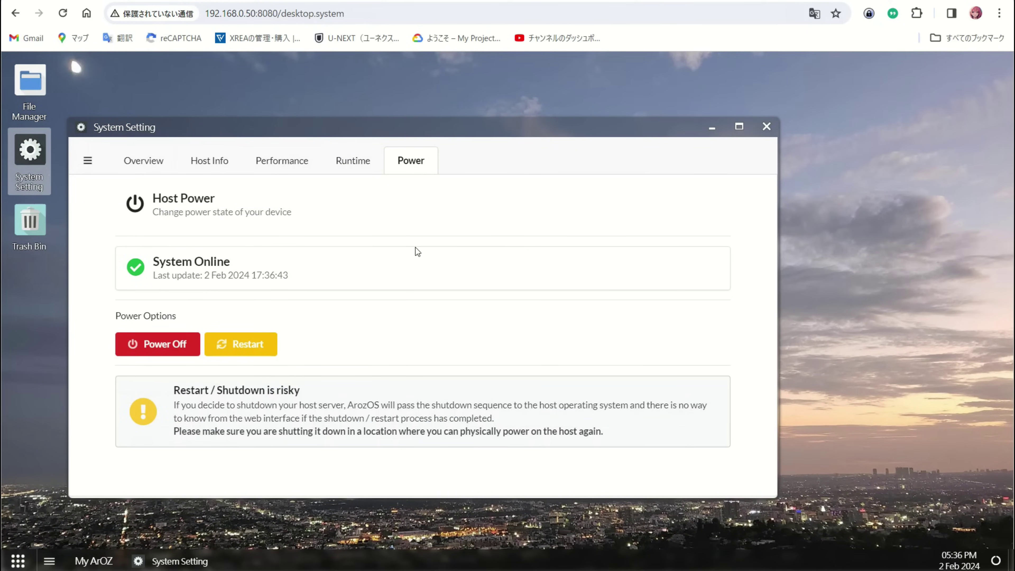
Close System Setting and upload freemusic.mp3 from the computer's Downloads folder to the user root in File Manager
{"action": "left_click", "coordinate": [765, 127]}
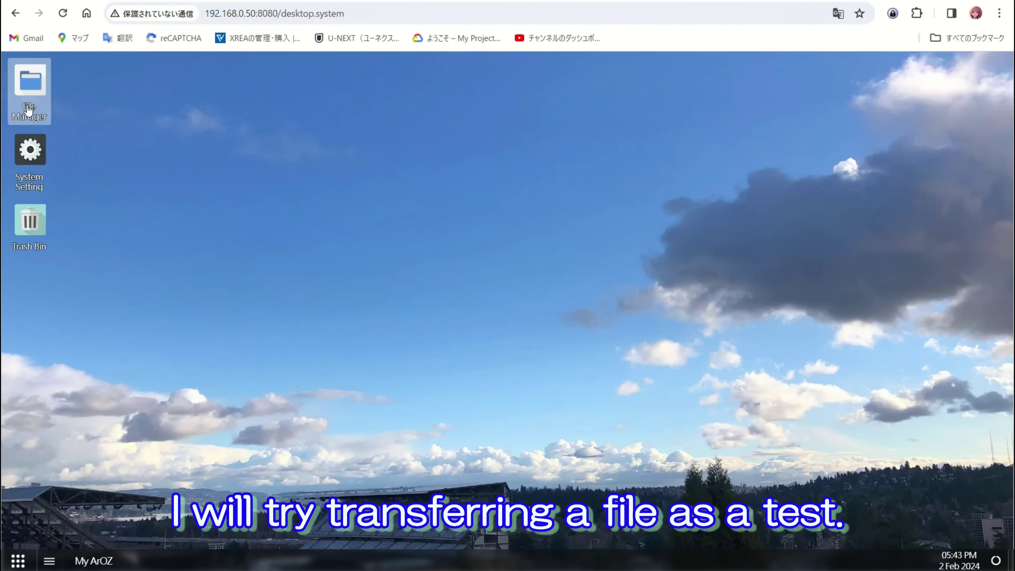
{"action": "double_click", "coordinate": [29, 114]}
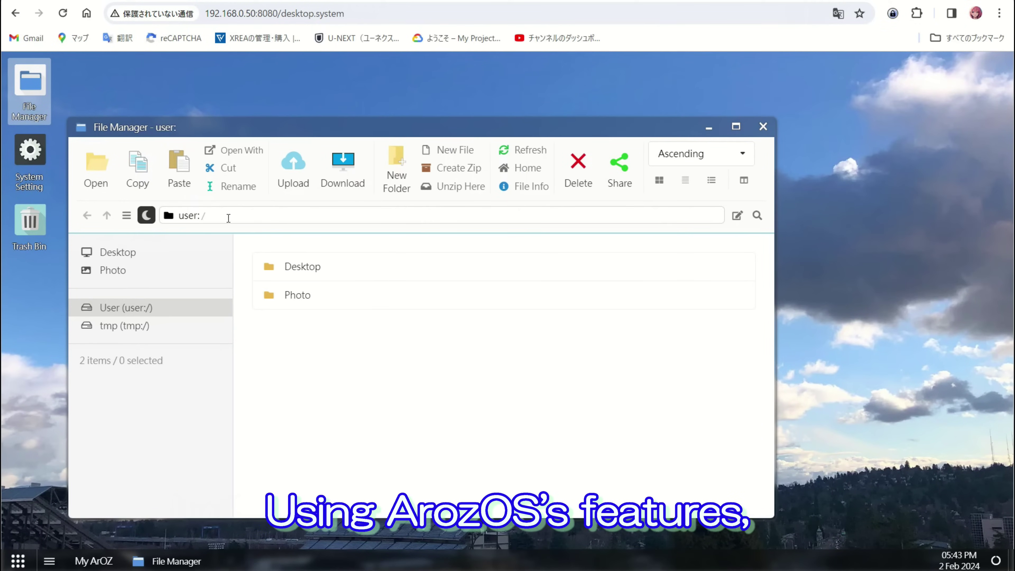
{"action": "left_click", "coordinate": [289, 171]}
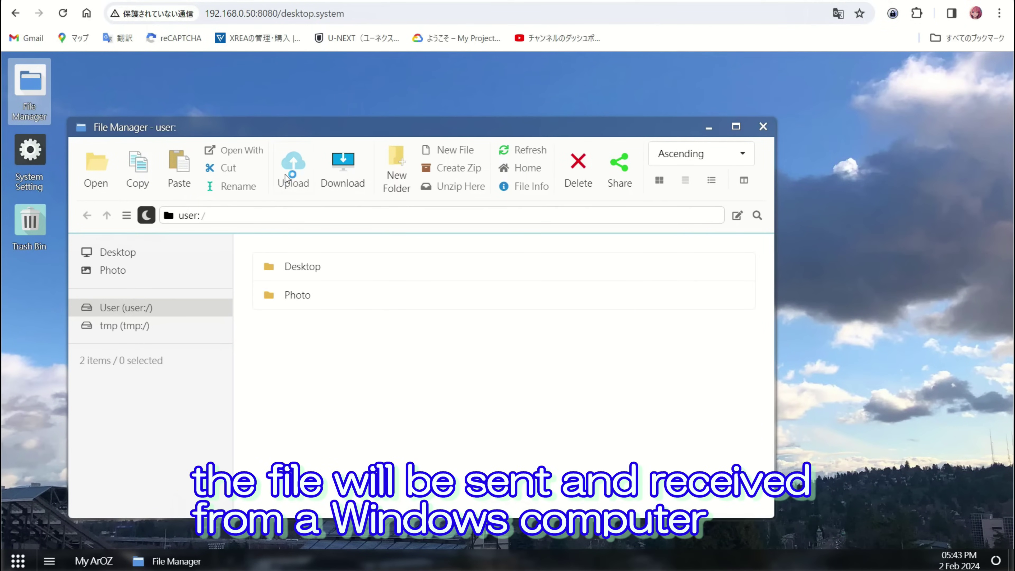
{"action": "left_click", "coordinate": [445, 272]}
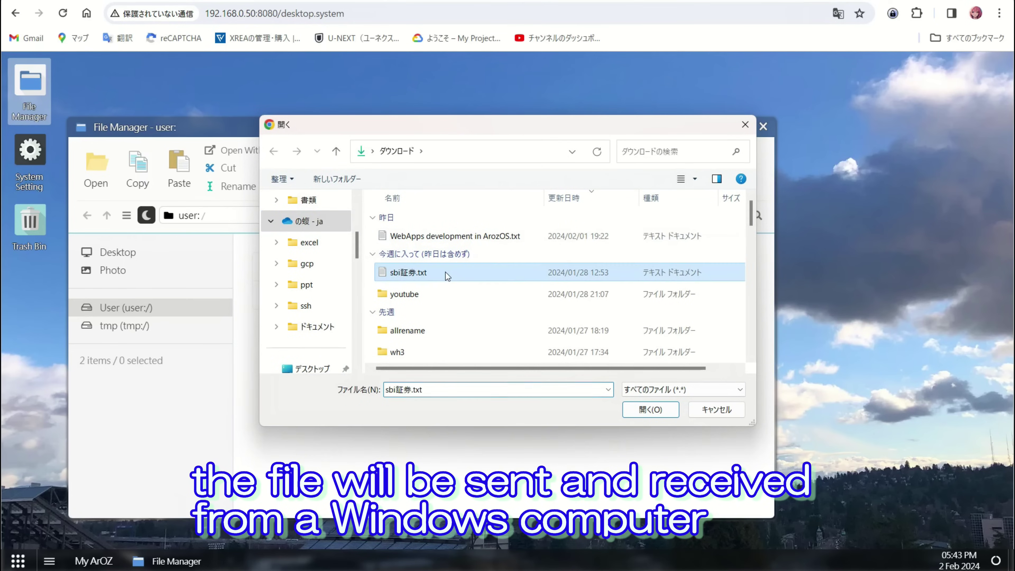
{"action": "scroll", "coordinate": [445, 272], "scroll_direction": "down", "scroll_amount": 2}
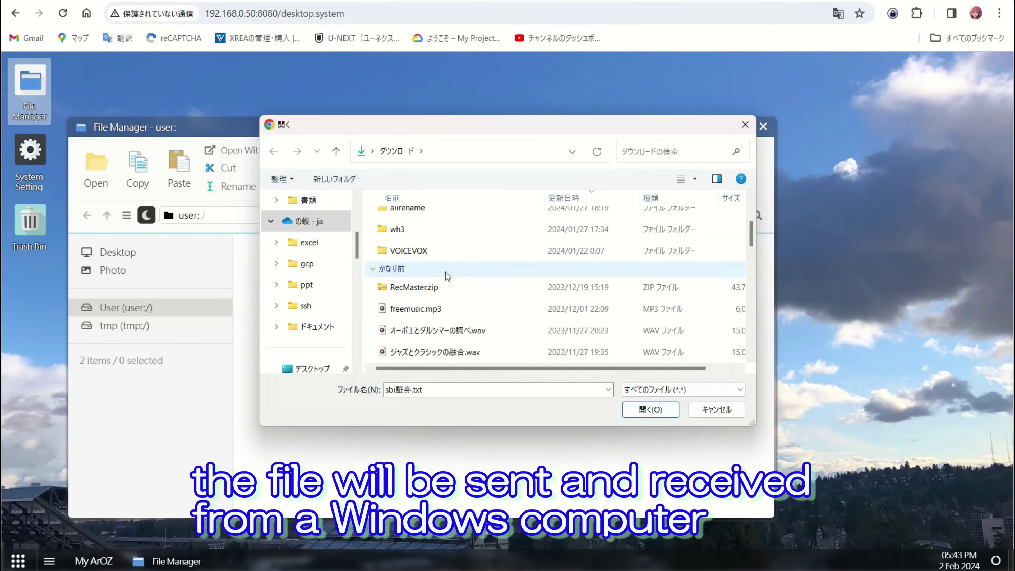
{"action": "double_click", "coordinate": [430, 311]}
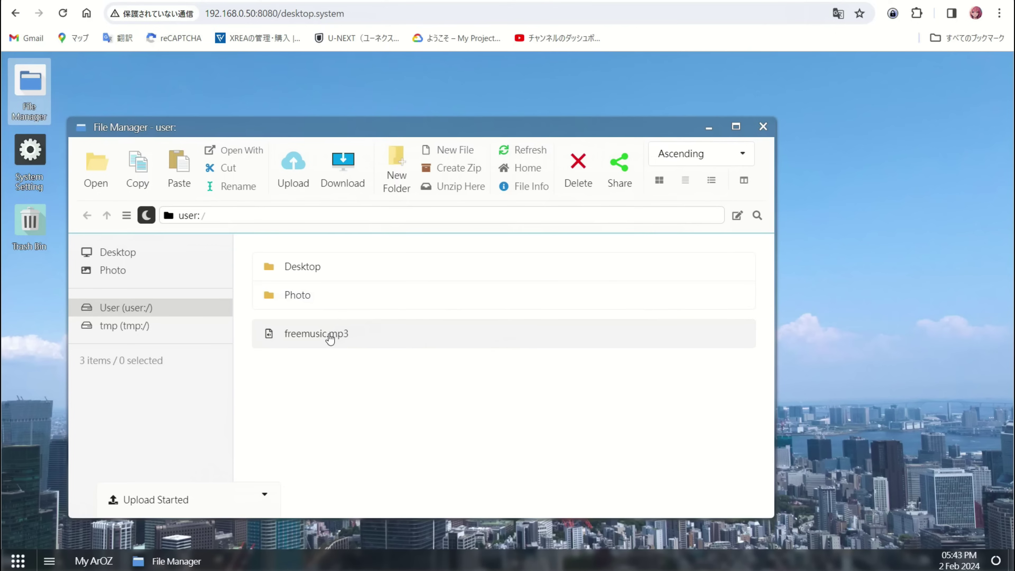
Open the uploaded freemusic.mp3 with Audio Player set as the default WebApp for .mp3 files
{"action": "double_click", "coordinate": [329, 336]}
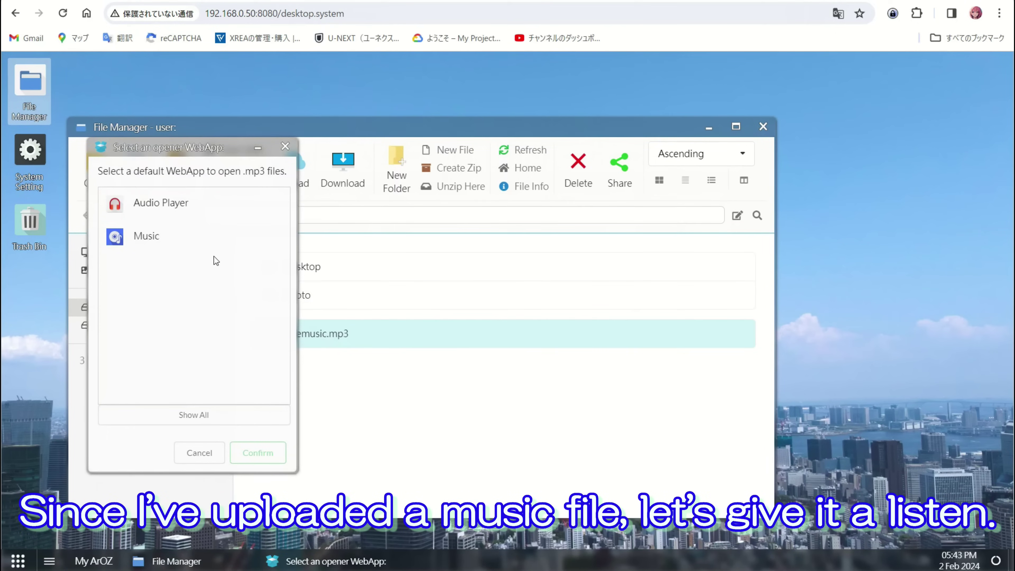
{"action": "left_click", "coordinate": [172, 212]}
{"action": "left_click", "coordinate": [166, 203]}
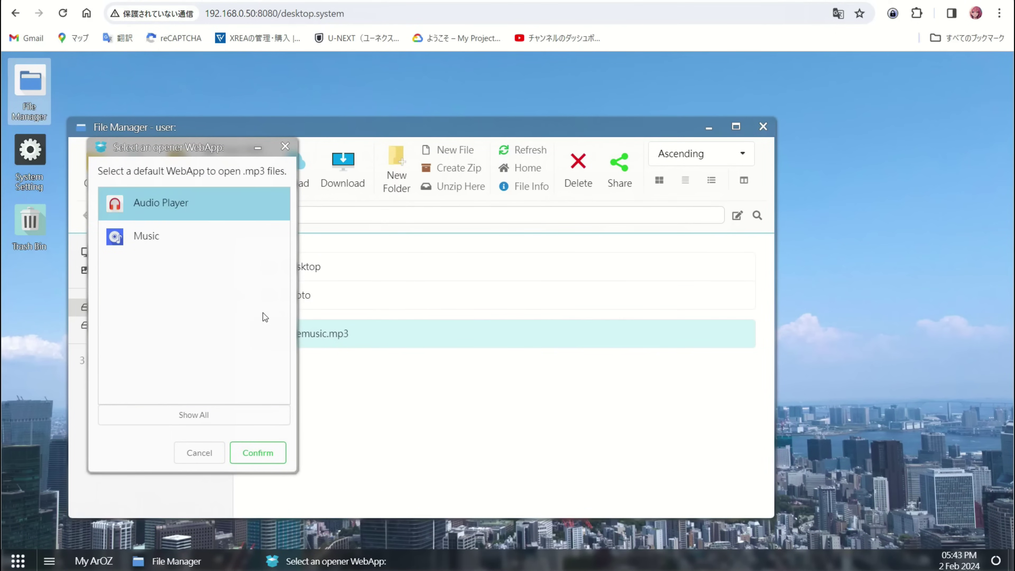
{"action": "left_click", "coordinate": [261, 453]}
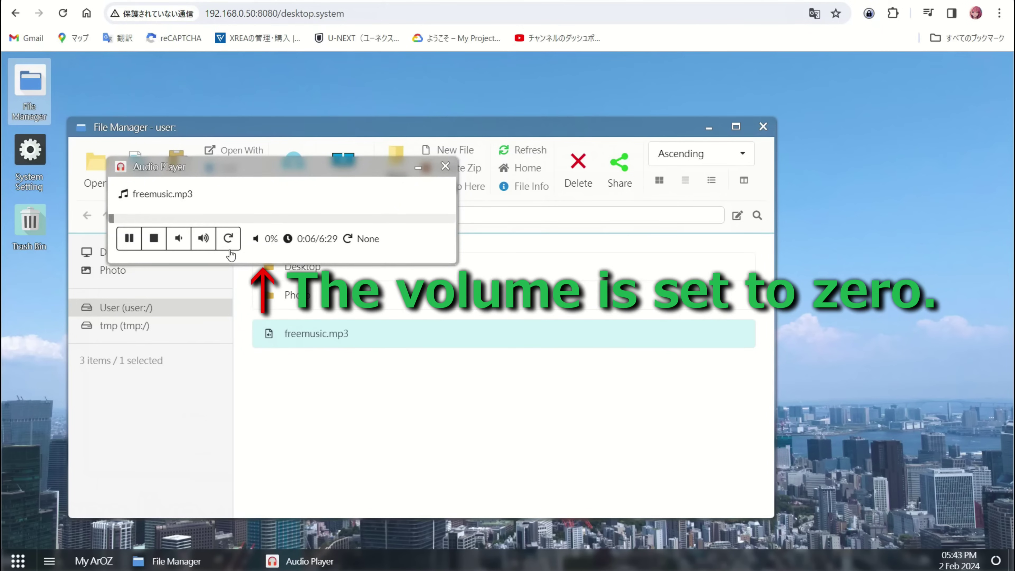
Raise the playback volume to 15%, then stop the music and close Audio Player
{"action": "left_click", "coordinate": [204, 239]}
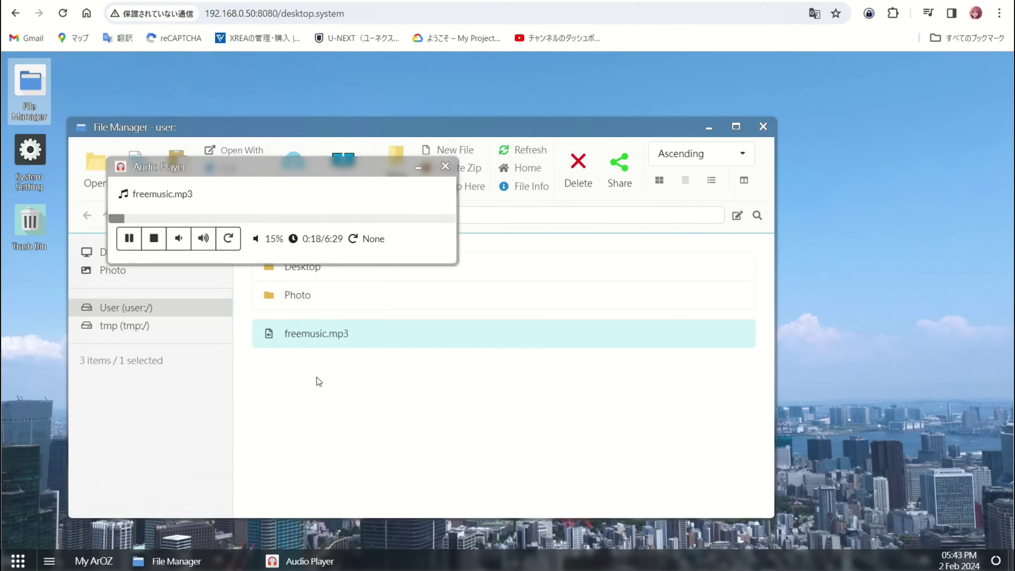
{"action": "left_click", "coordinate": [153, 237]}
{"action": "left_click", "coordinate": [445, 166]}
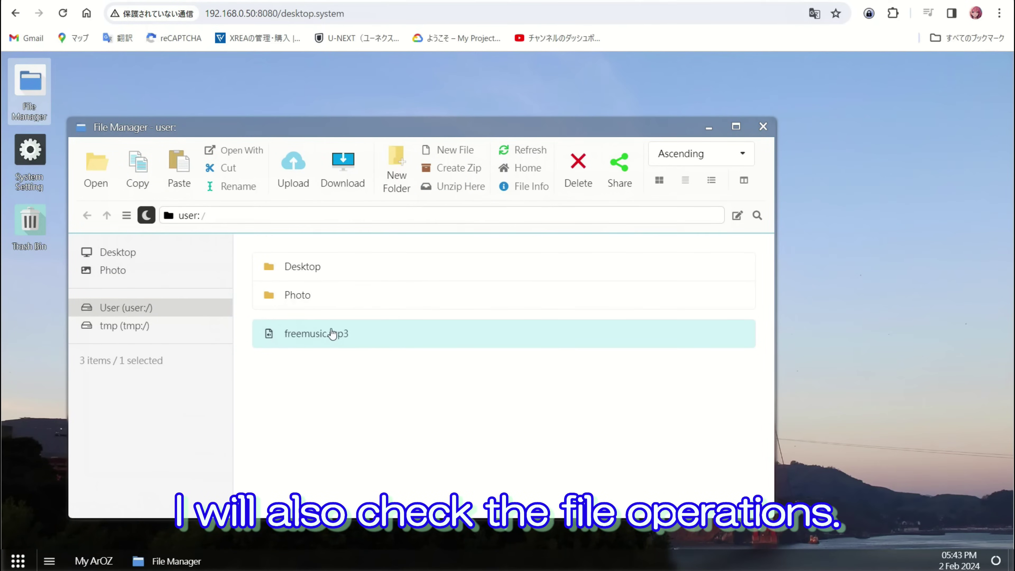
Move freemusic.mp3 to the trash, then permanently delete all files in the Trash Bin and close it
{"action": "left_click", "coordinate": [582, 173]}
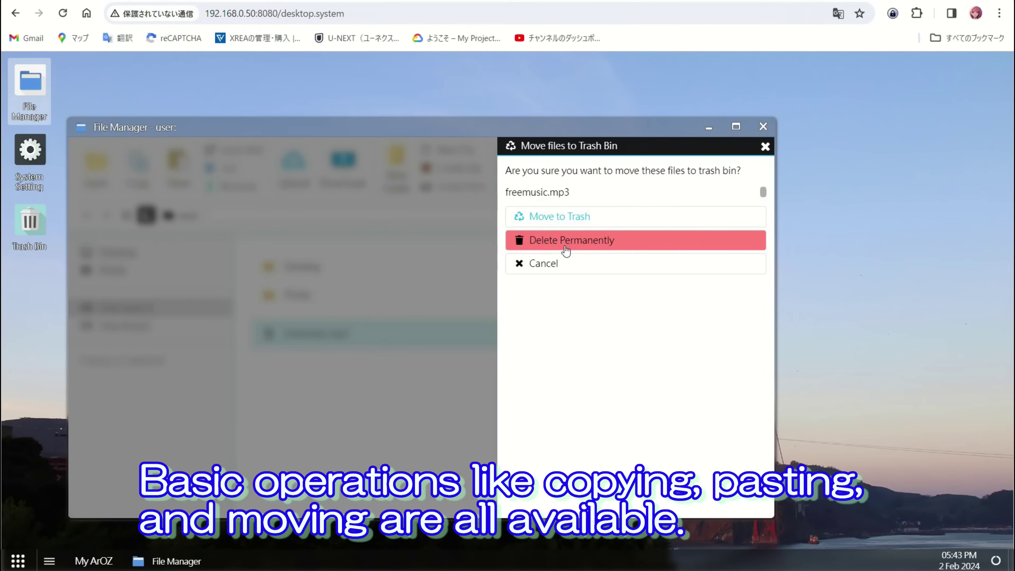
{"action": "left_click", "coordinate": [566, 217]}
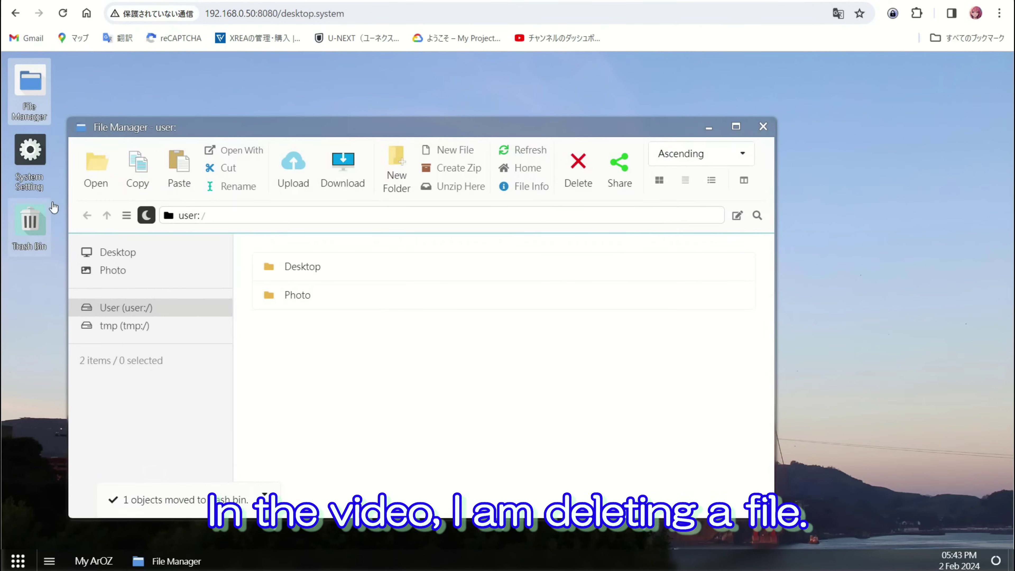
{"action": "double_click", "coordinate": [37, 218]}
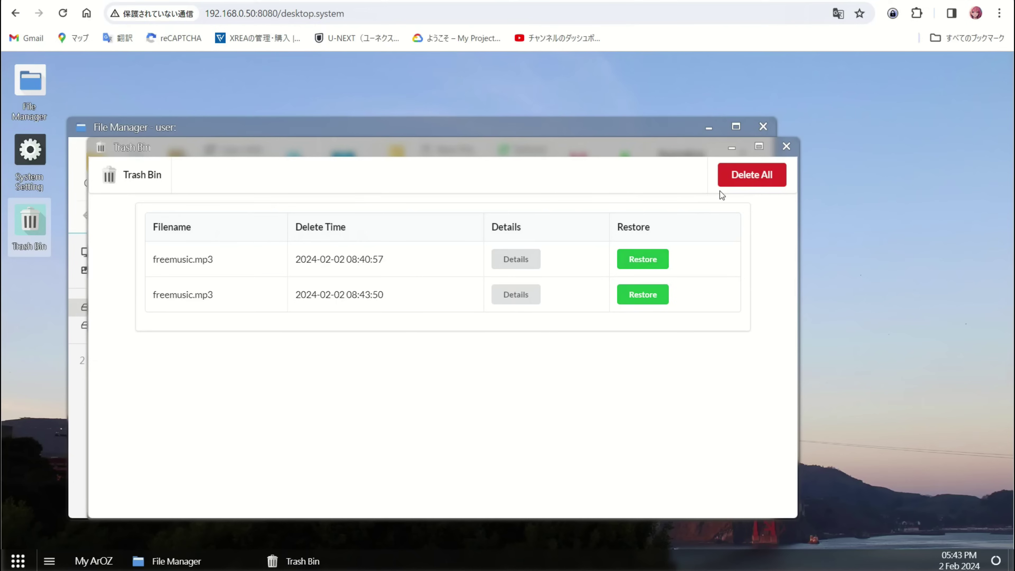
{"action": "left_click", "coordinate": [743, 180]}
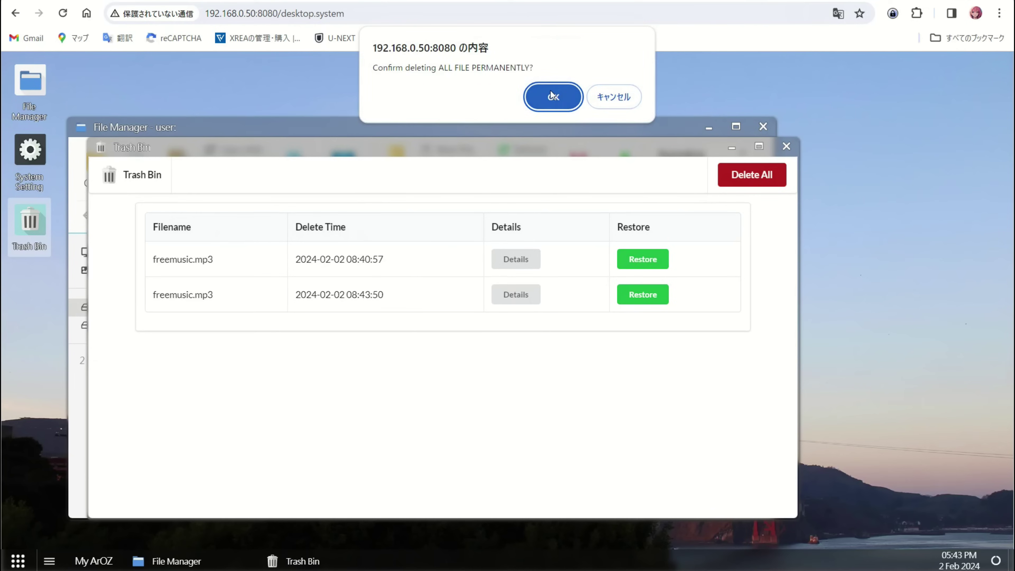
{"action": "left_click", "coordinate": [543, 94]}
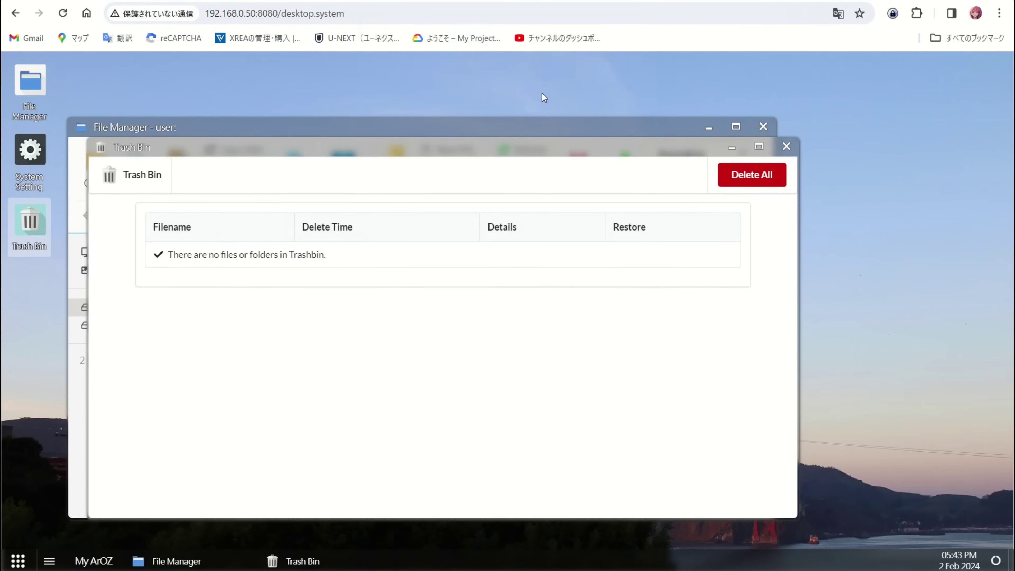
{"action": "left_click", "coordinate": [786, 146]}
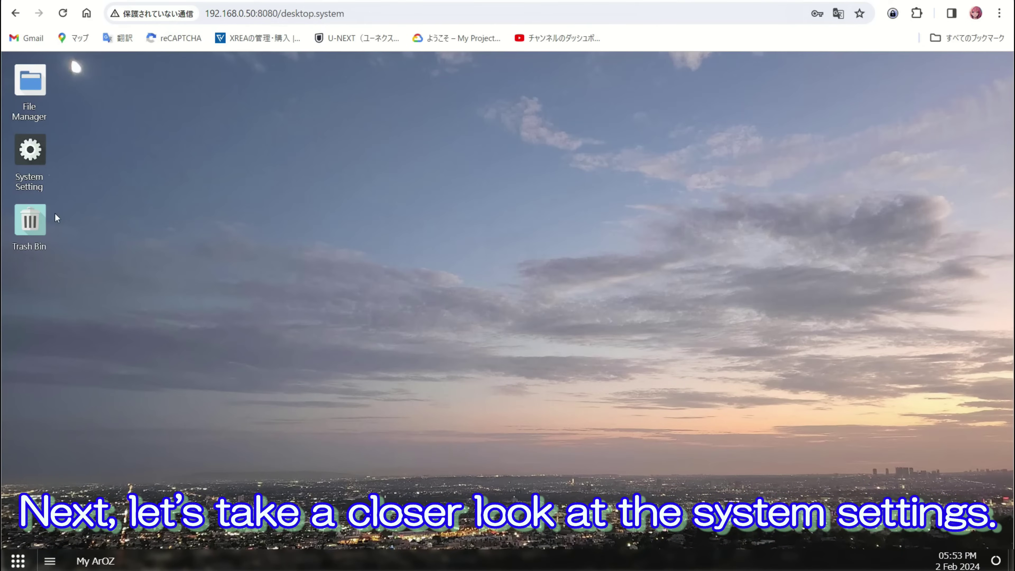
Open System Setting and view the client device information under Devices & IoT
{"action": "double_click", "coordinate": [32, 180]}
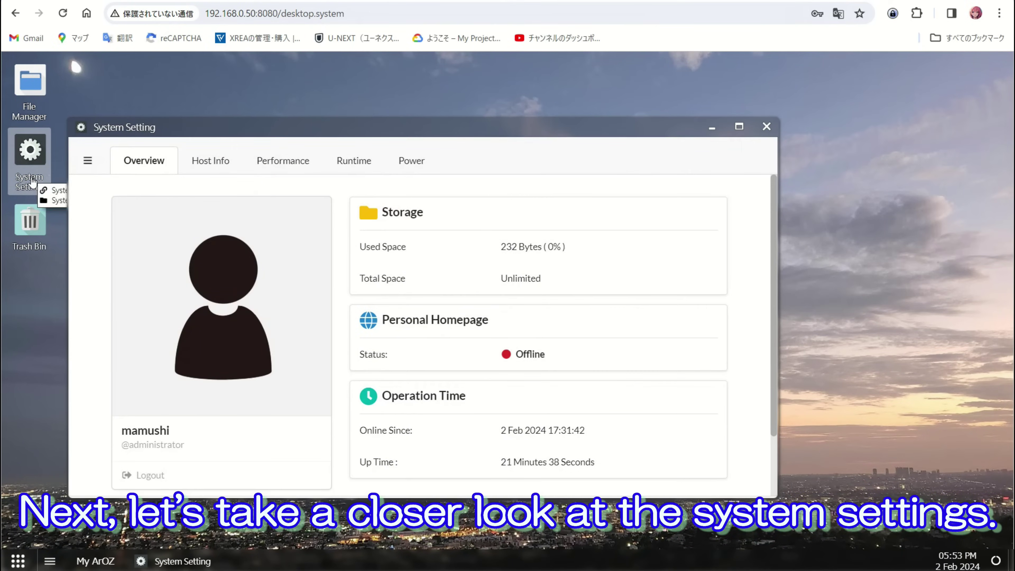
{"action": "left_click", "coordinate": [88, 161]}
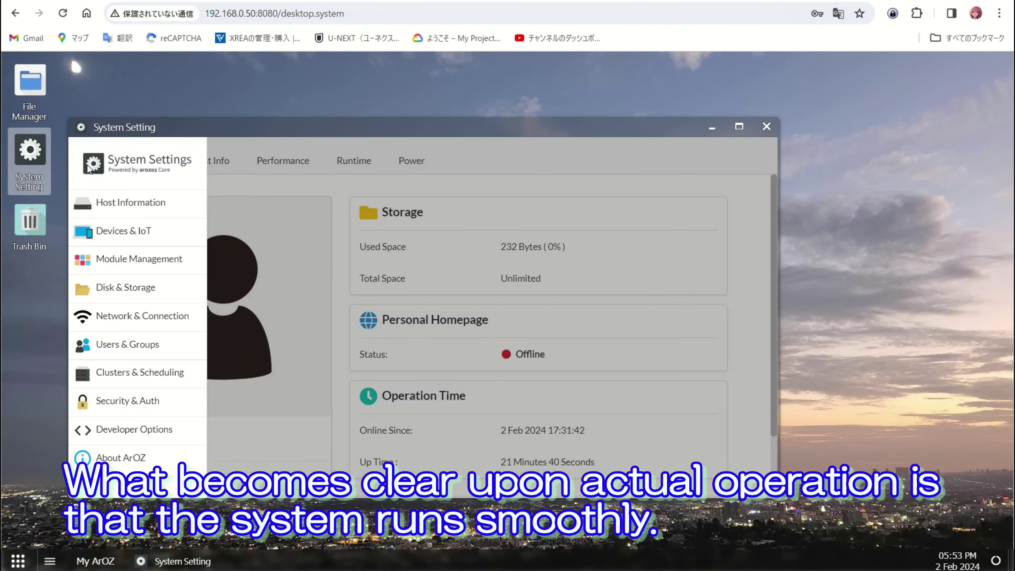
{"action": "left_click", "coordinate": [91, 232]}
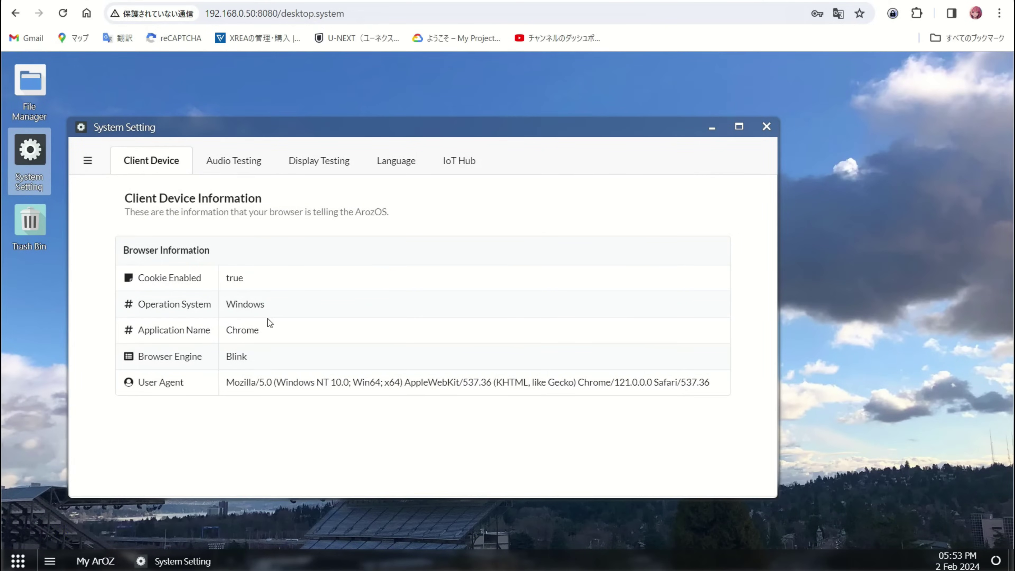
Test the left speaker, the right speaker and the combined speaker output in Audio Testing, and check the master volume
{"action": "left_click", "coordinate": [241, 172]}
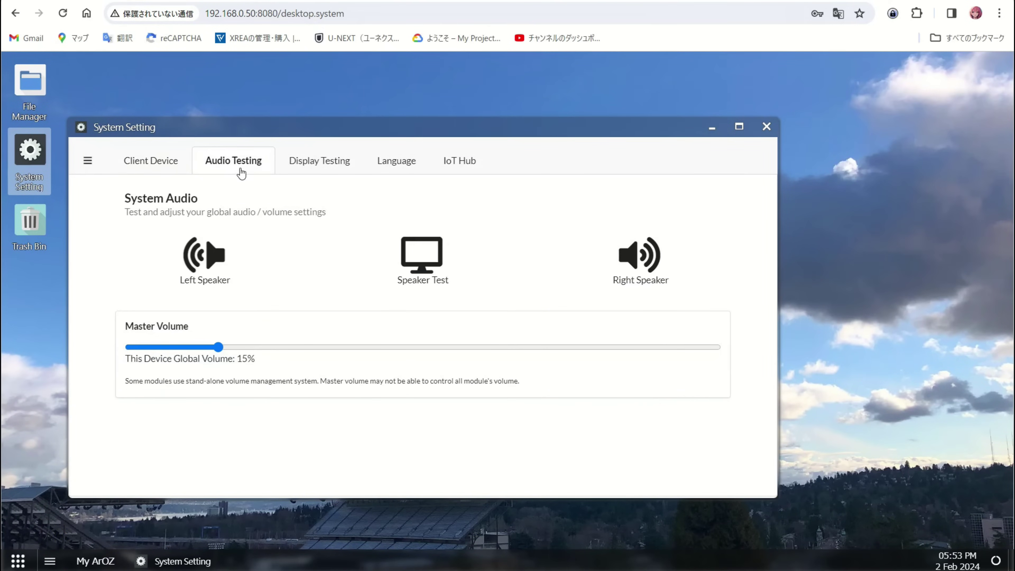
{"action": "left_click", "coordinate": [223, 245]}
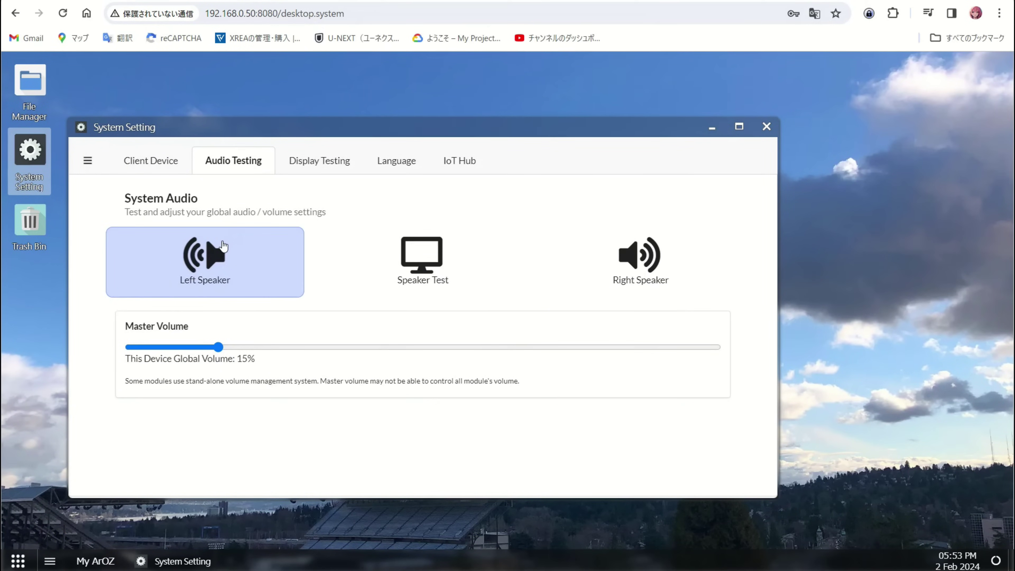
{"action": "left_click", "coordinate": [584, 255]}
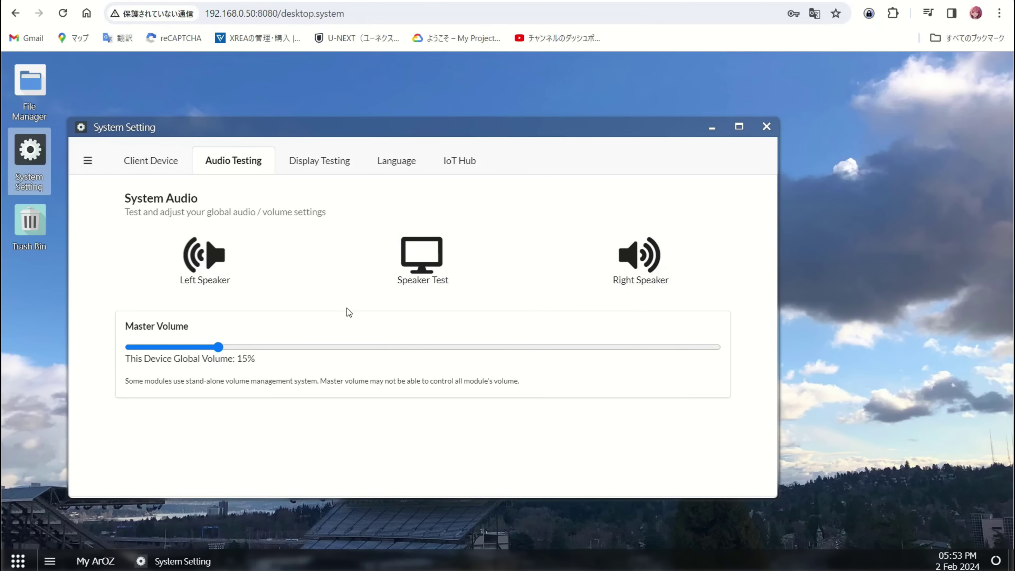
{"action": "left_click", "coordinate": [389, 285]}
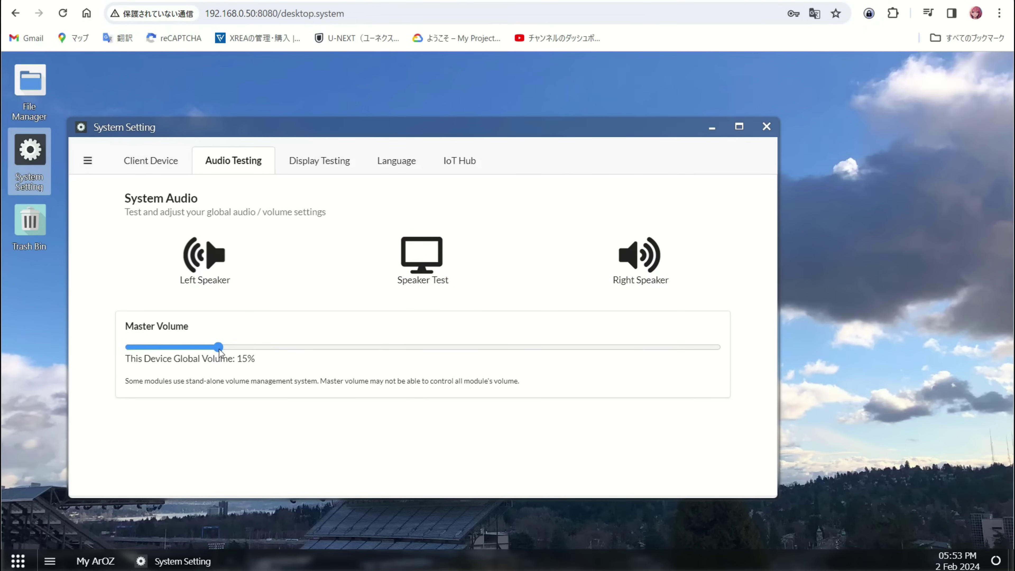
{"action": "mouse_move", "coordinate": [219, 347]}
{"action": "left_mouse_down"}
{"action": "mouse_move", "coordinate": [177, 356]}
{"action": "mouse_move", "coordinate": [219, 356]}
{"action": "left_mouse_up"}
Look through the Display Testing, Language and IoT Hub pages of the device settings
{"action": "left_click", "coordinate": [313, 153]}
{"action": "left_click", "coordinate": [382, 169]}
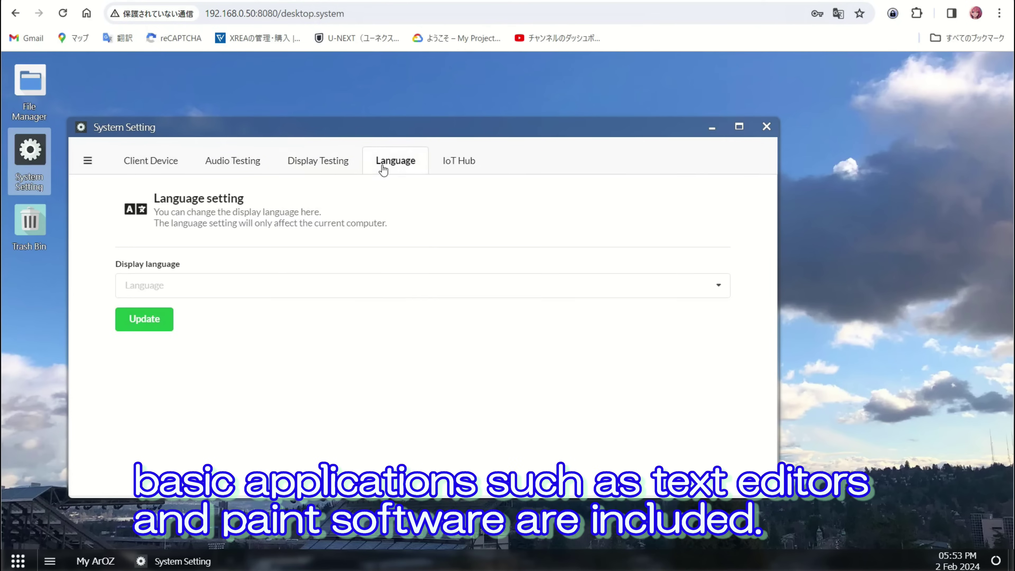
{"action": "left_click", "coordinate": [471, 167]}
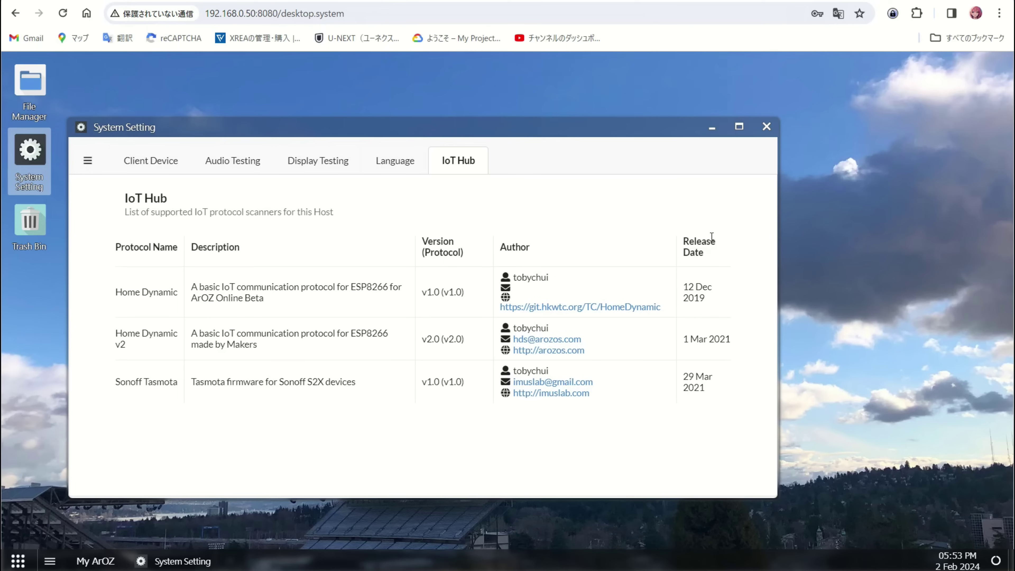
Open Module Management and look through the full list of installed modules and their supported file types
{"action": "left_click", "coordinate": [88, 163]}
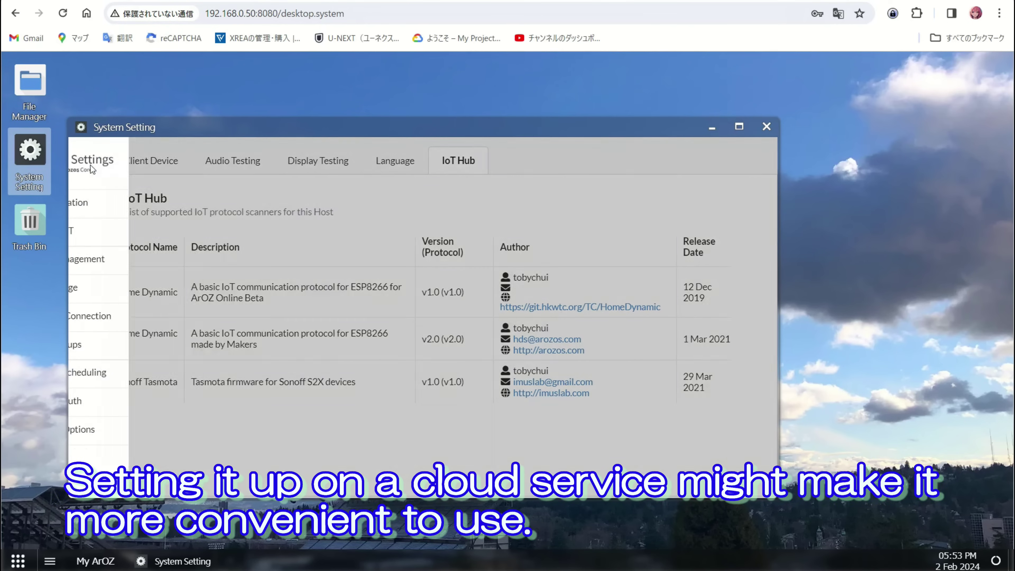
{"action": "left_click", "coordinate": [100, 256]}
{"action": "scroll", "coordinate": [212, 231], "scroll_direction": "down", "scroll_amount": 5}
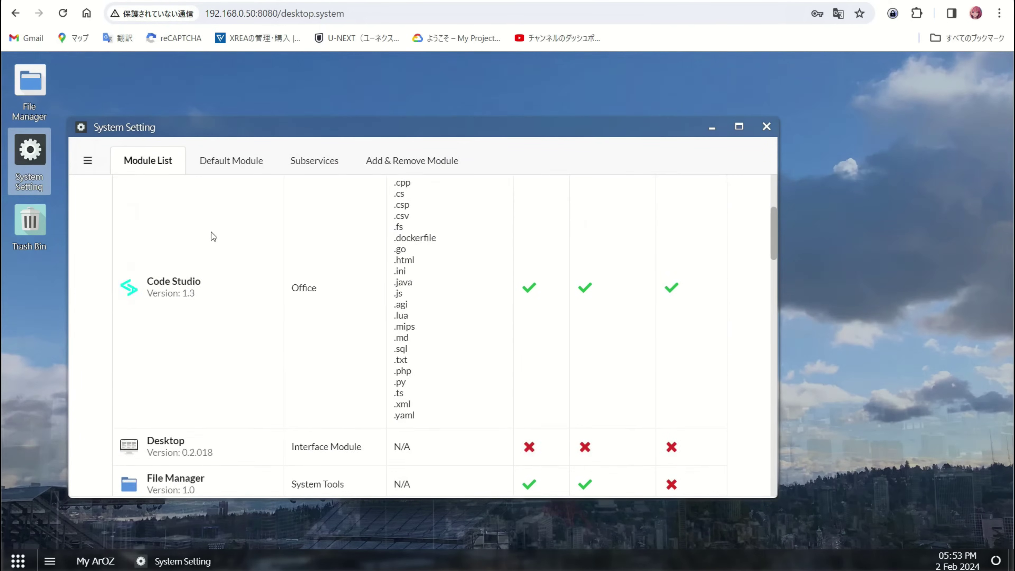
{"action": "scroll", "coordinate": [212, 232], "scroll_direction": "down", "scroll_amount": 10}
{"action": "scroll", "coordinate": [212, 232], "scroll_direction": "down", "scroll_amount": 8}
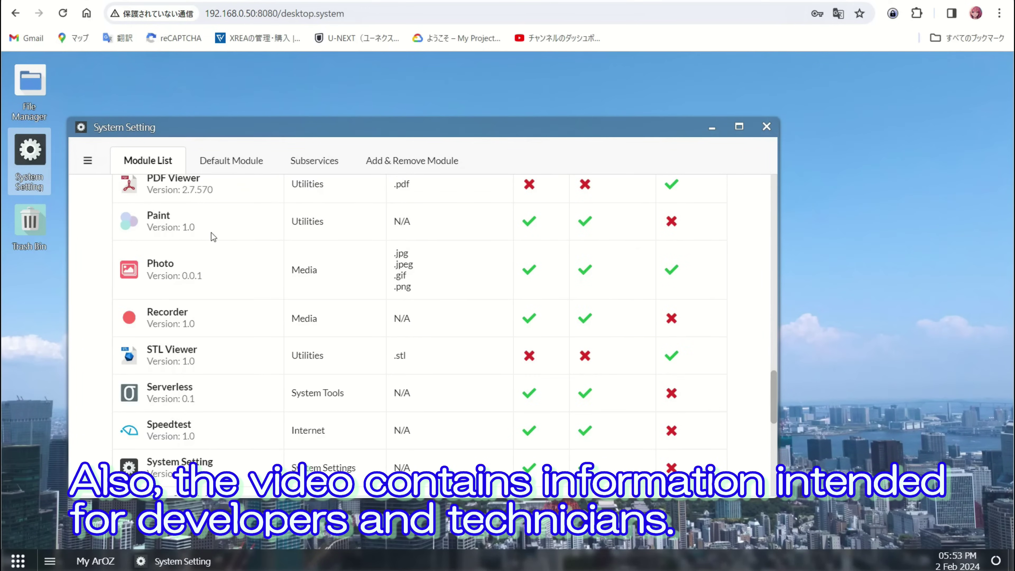
{"action": "scroll", "coordinate": [211, 234], "scroll_direction": "up", "scroll_amount": 20}
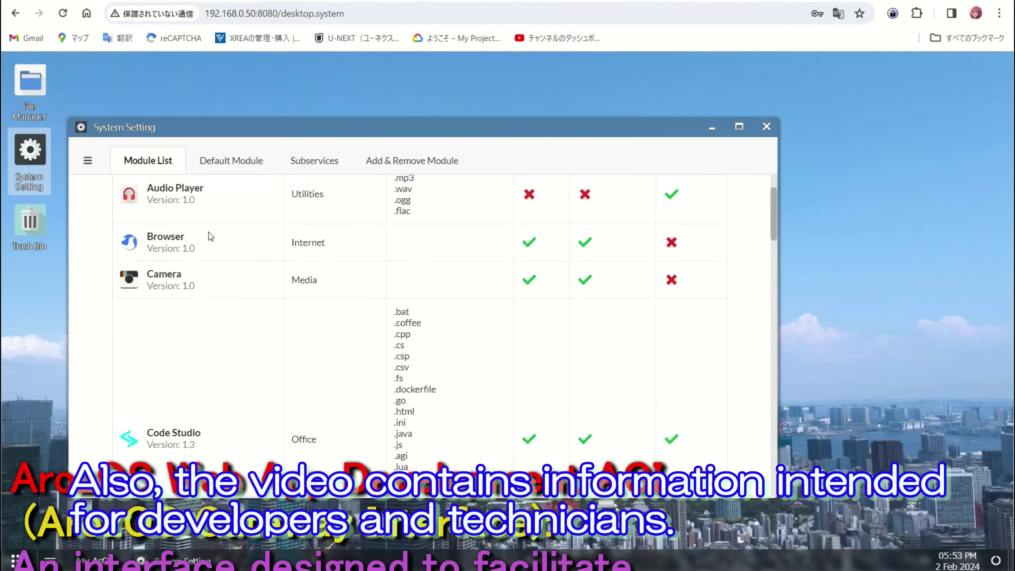
Examine the default opening modules, the subservices, and the installation and removal options for WebApp modules
{"action": "left_click", "coordinate": [226, 165]}
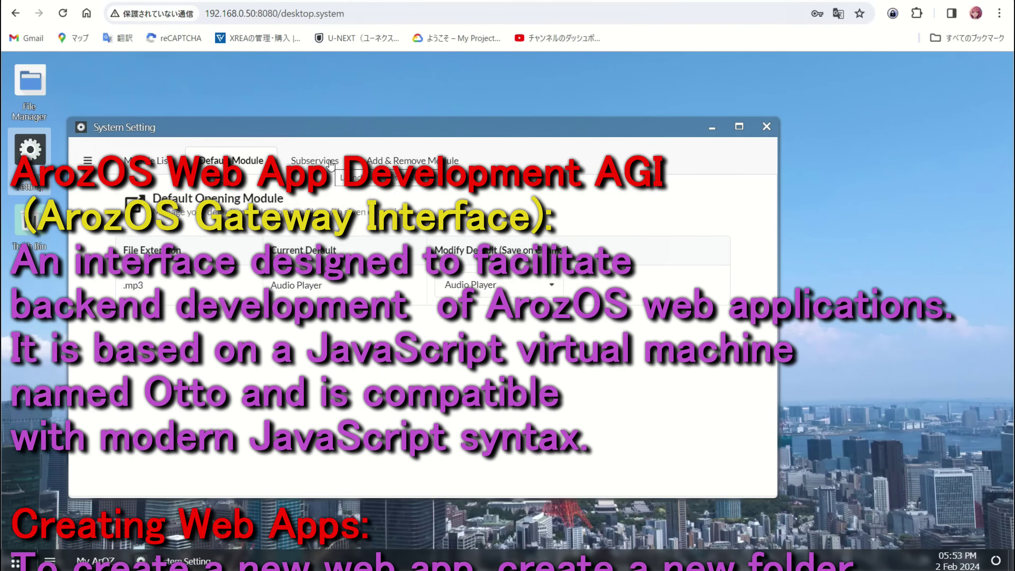
{"action": "left_click", "coordinate": [330, 164]}
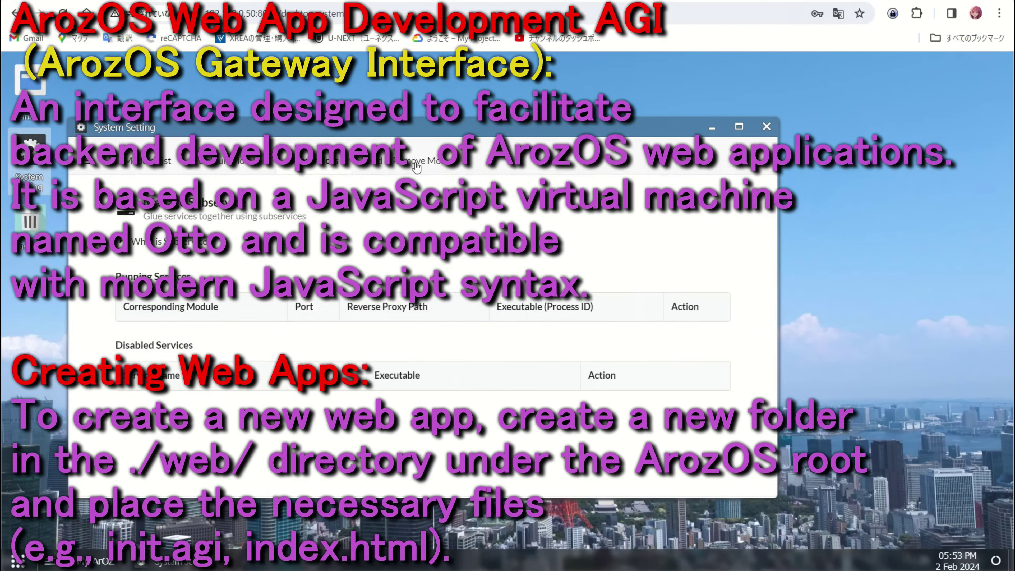
{"action": "left_click", "coordinate": [415, 165]}
{"action": "scroll", "coordinate": [325, 274], "scroll_direction": "down", "scroll_amount": 10}
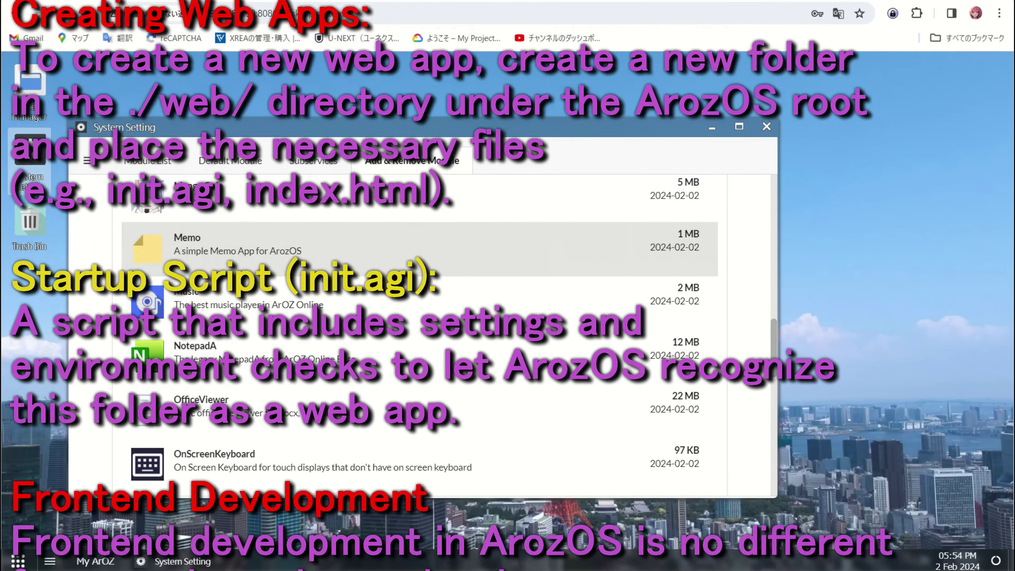
{"action": "scroll", "coordinate": [326, 279], "scroll_direction": "up", "scroll_amount": 4}
{"action": "scroll", "coordinate": [326, 280], "scroll_direction": "up", "scroll_amount": 8}
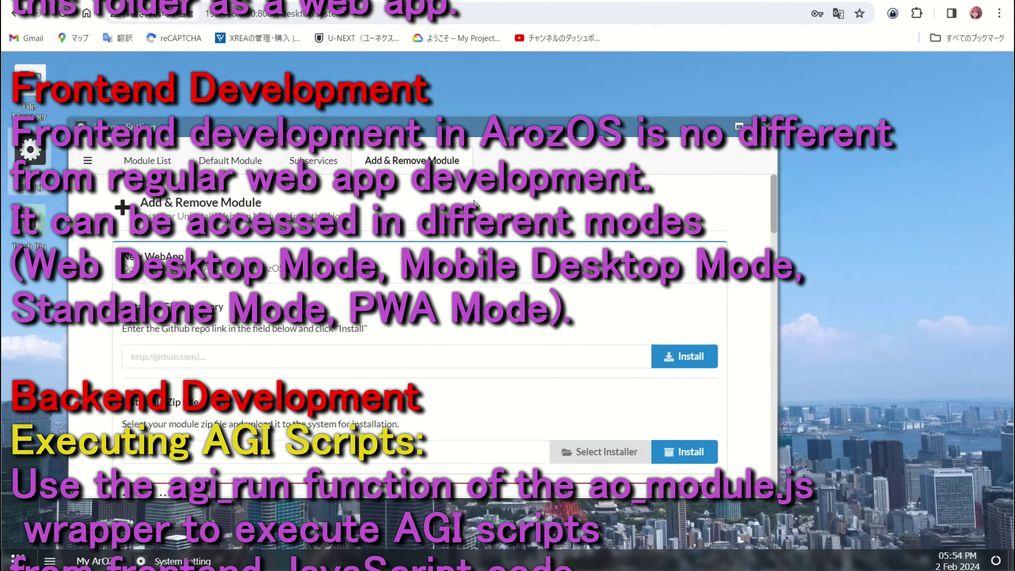
{"action": "scroll", "coordinate": [560, 294], "scroll_direction": "down", "scroll_amount": 10}
{"action": "scroll", "coordinate": [539, 304], "scroll_direction": "up", "scroll_amount": 10}
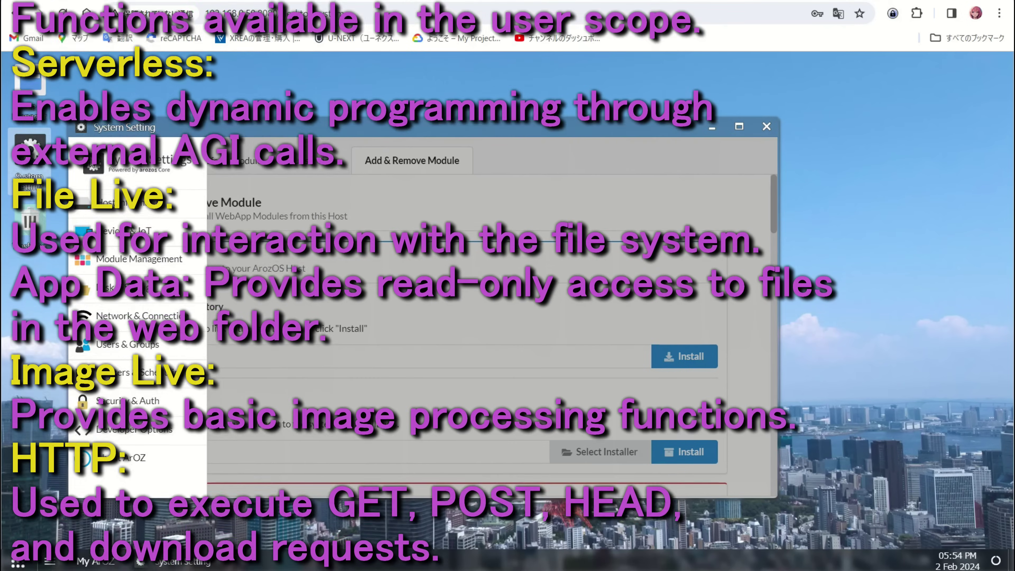
Look through the Storage Quota, Space Finder, Disk Space, Disk SMART and Storage Pools pages of the Disk & Storage settings
{"action": "left_click", "coordinate": [87, 160]}
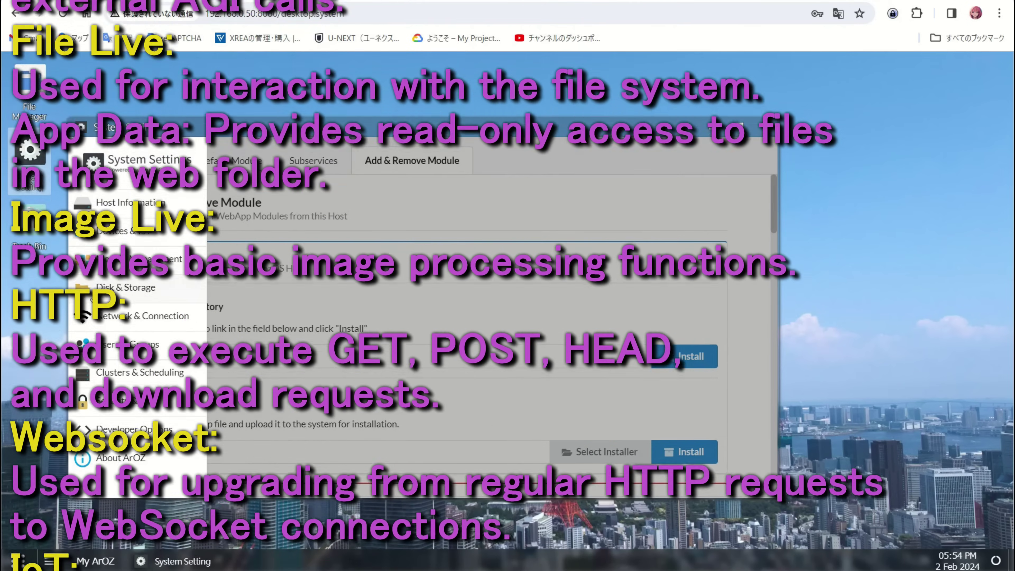
{"action": "left_click", "coordinate": [124, 287]}
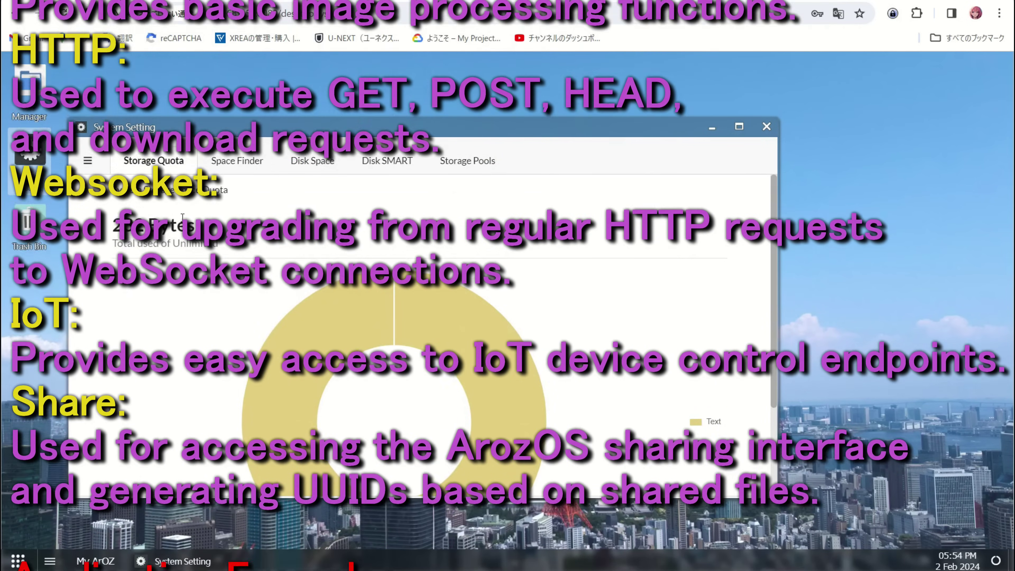
{"action": "left_click", "coordinate": [237, 161]}
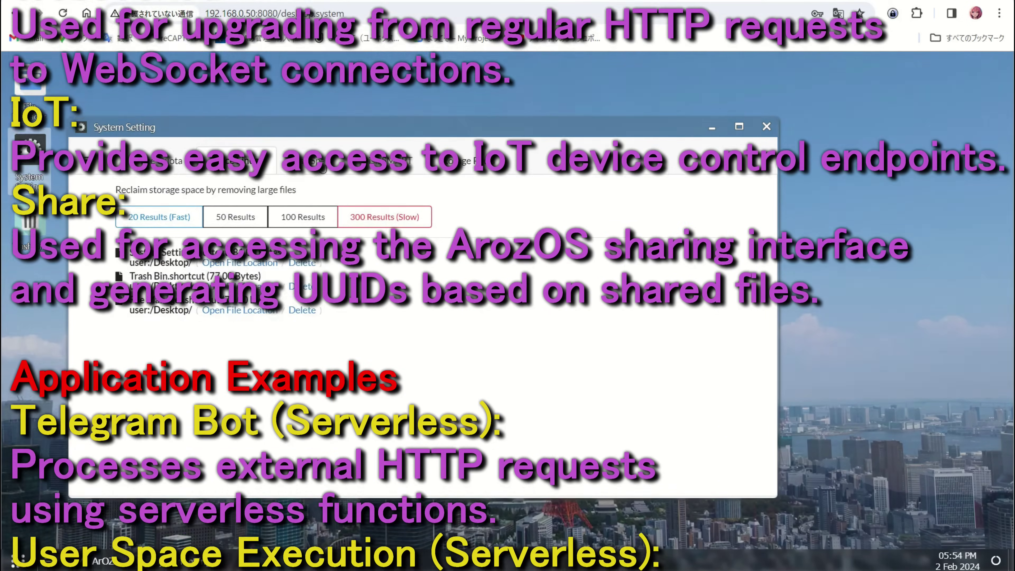
{"action": "left_click", "coordinate": [323, 163]}
{"action": "left_click", "coordinate": [386, 162]}
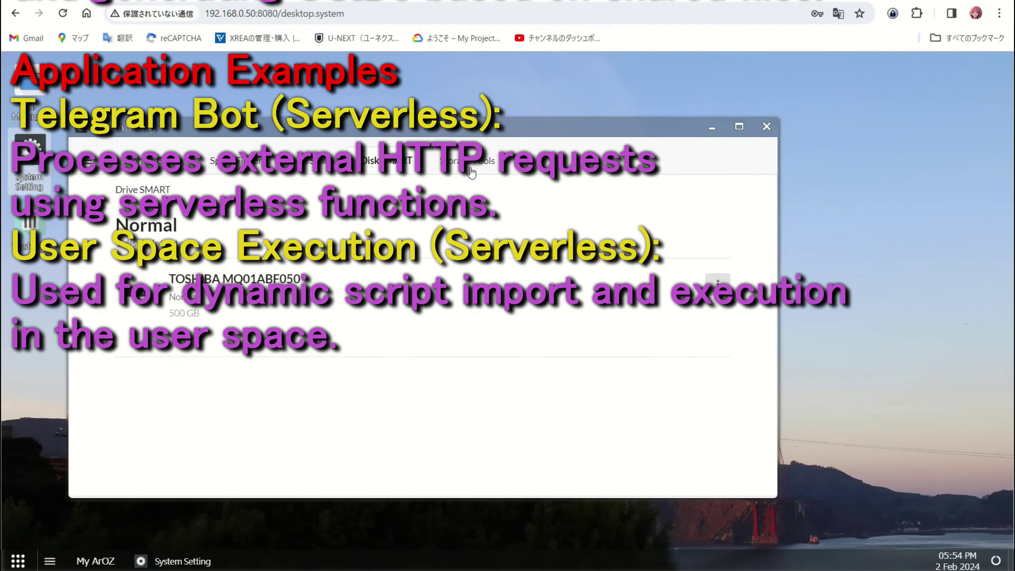
{"action": "left_click", "coordinate": [471, 173]}
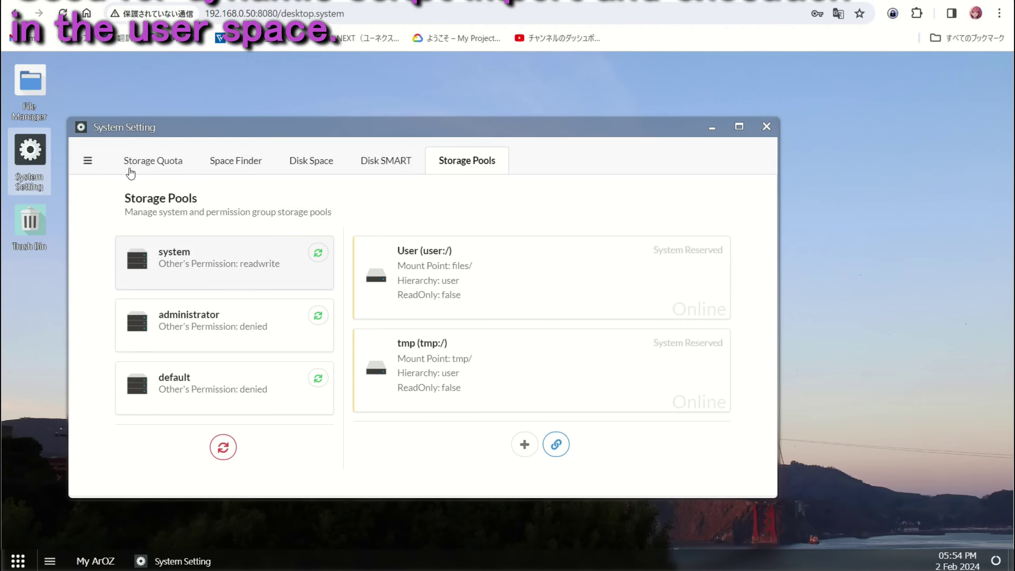
Look through the Network Info, Personal Page, WiFi Info, WiFi Settings and File Servers pages of the network settings
{"action": "left_click", "coordinate": [85, 161]}
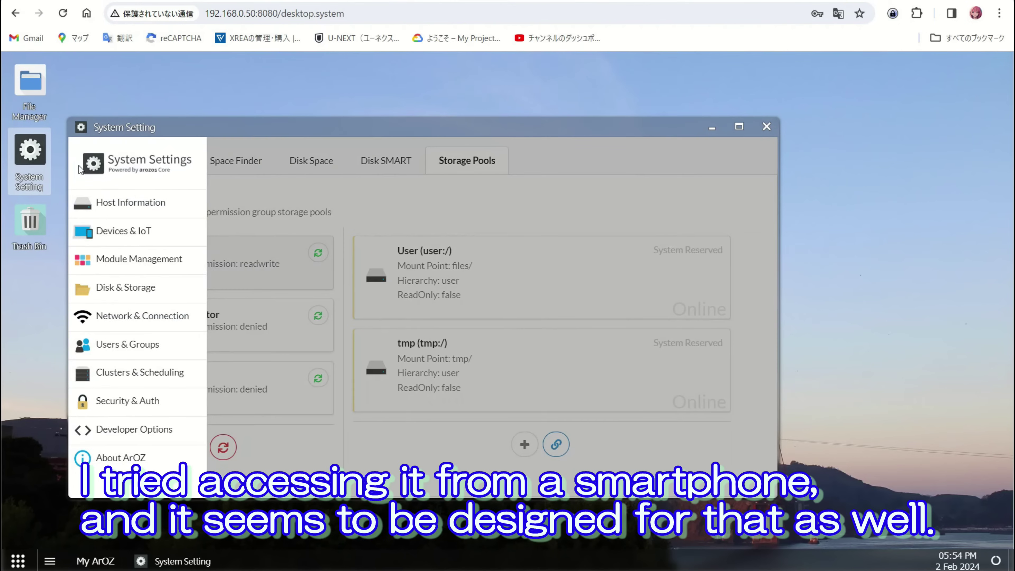
{"action": "left_click", "coordinate": [100, 315]}
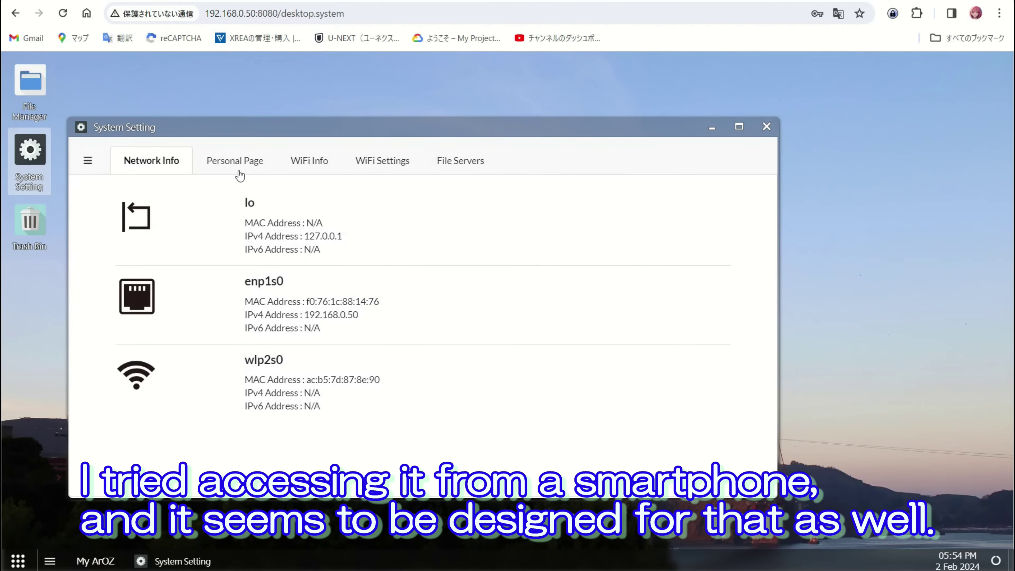
{"action": "left_click", "coordinate": [236, 171]}
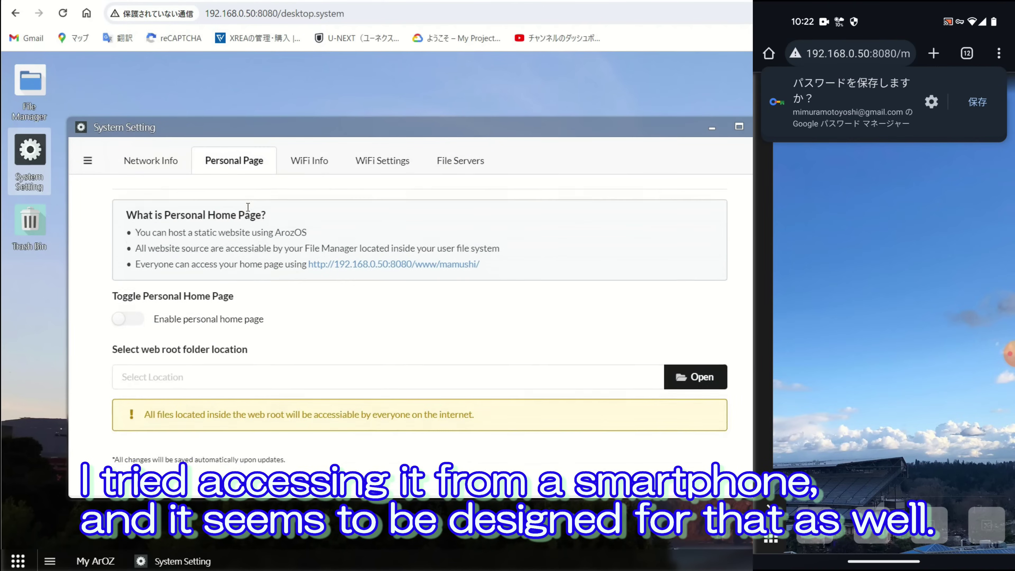
{"action": "left_click", "coordinate": [307, 161]}
{"action": "left_click", "coordinate": [402, 167]}
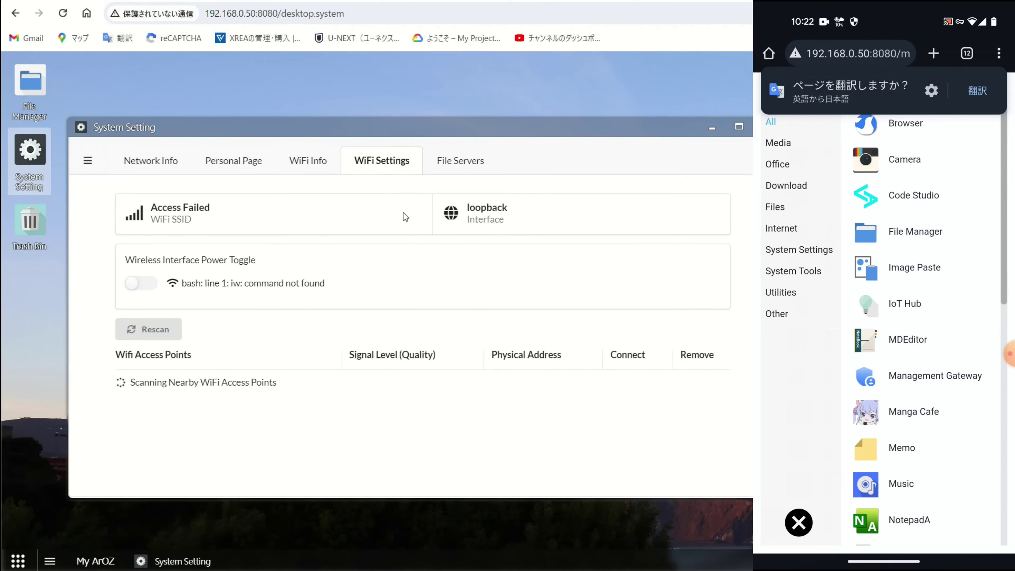
{"action": "left_click", "coordinate": [463, 169]}
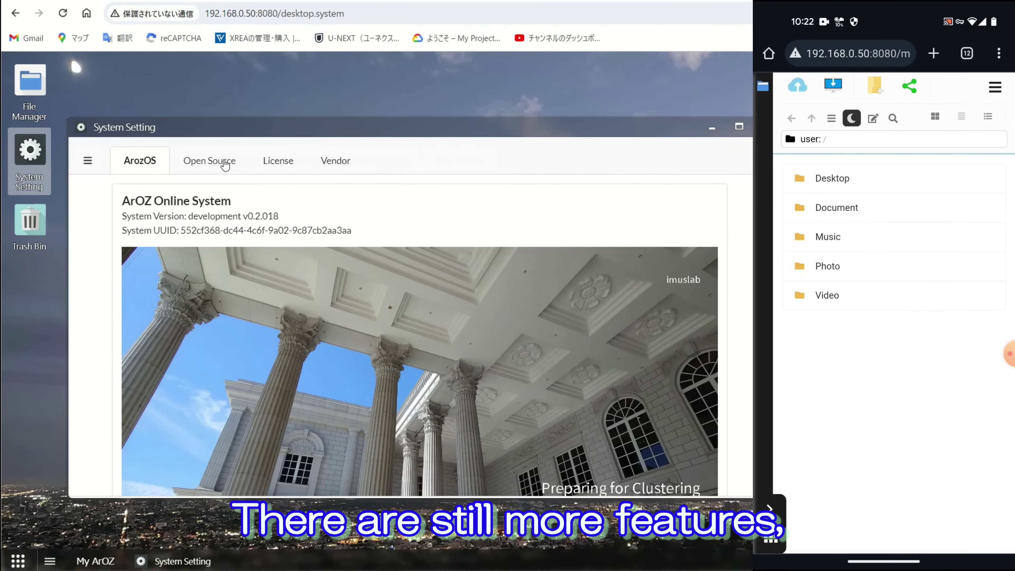
View the Open Source, License and Vendor pages of the system's About information
{"action": "left_click", "coordinate": [221, 162]}
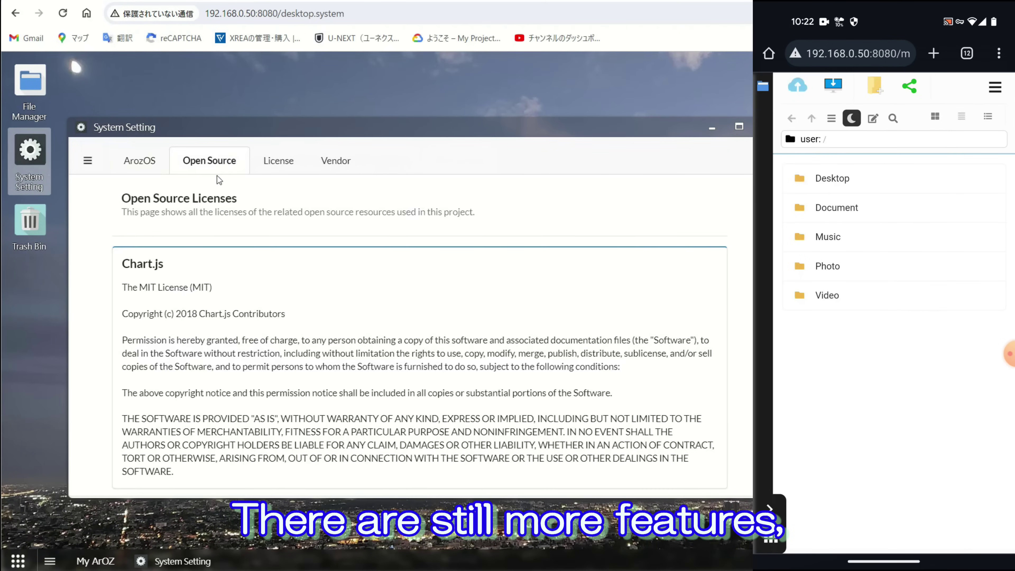
{"action": "left_click", "coordinate": [277, 168]}
{"action": "left_click", "coordinate": [334, 169]}
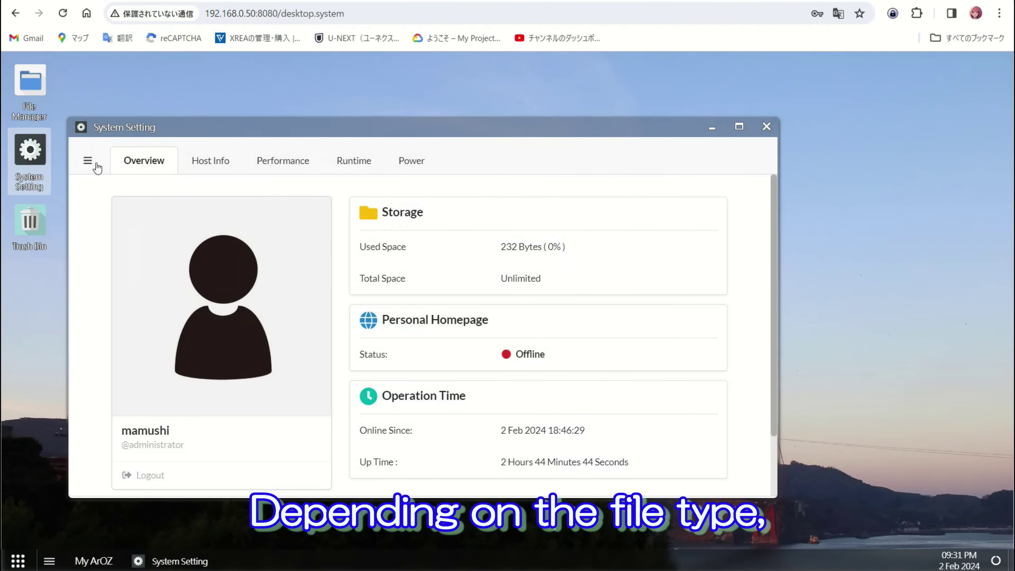
Open the File Servers page of the Network & Connection settings and turn on the SFTP server
{"action": "left_click", "coordinate": [88, 160]}
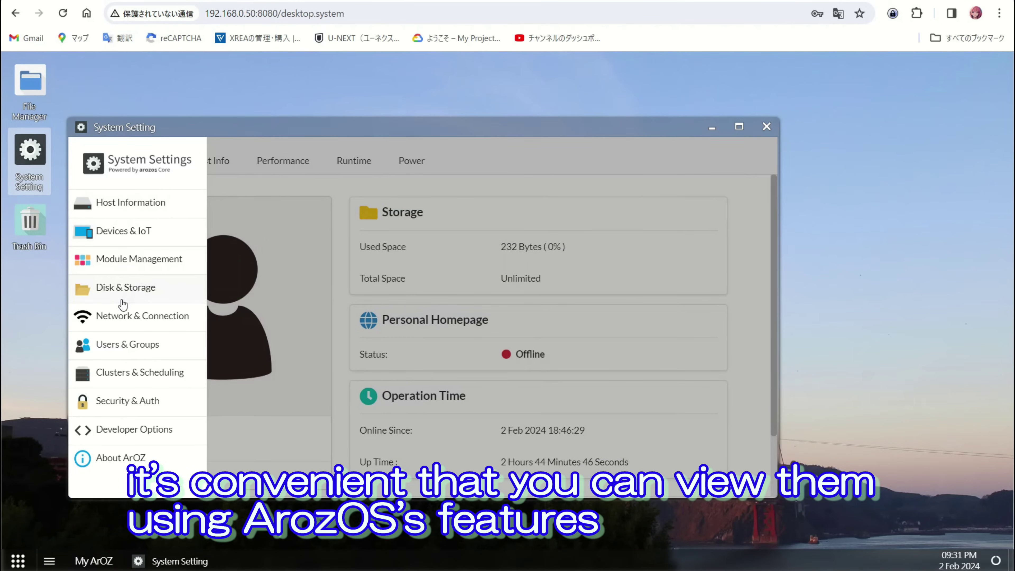
{"action": "left_click", "coordinate": [123, 314]}
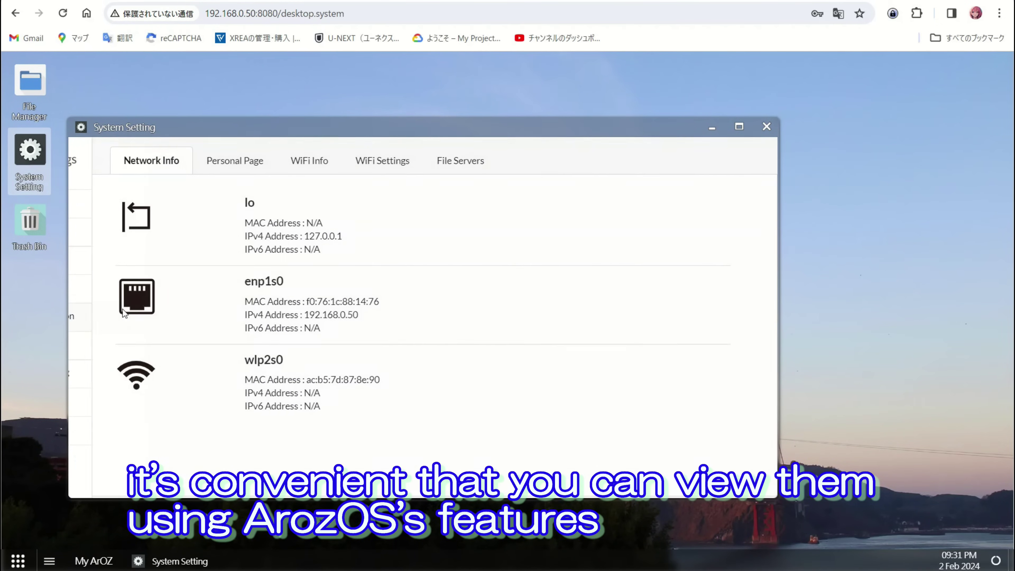
{"action": "left_click", "coordinate": [462, 162]}
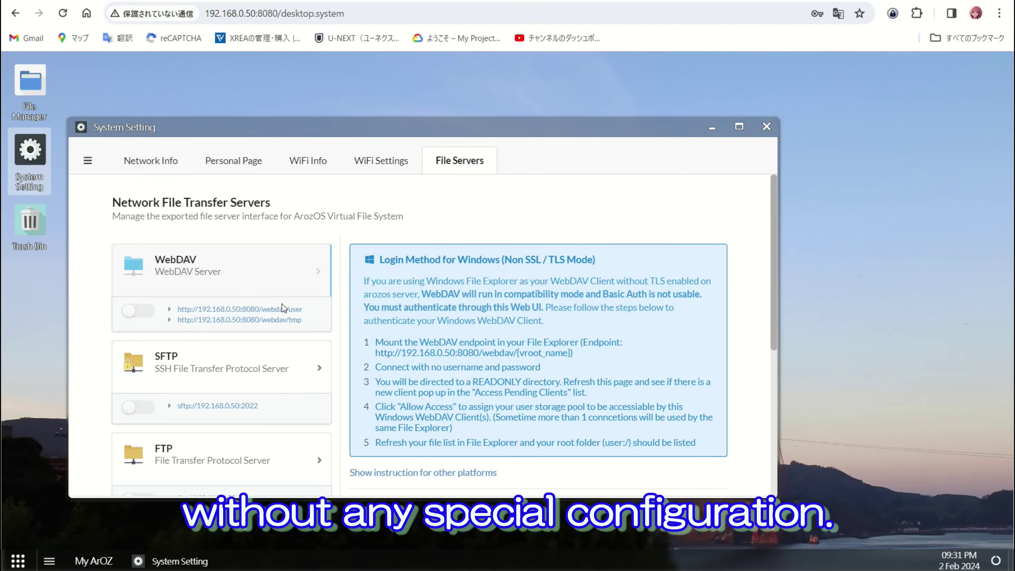
{"action": "scroll", "coordinate": [261, 323], "scroll_direction": "down", "scroll_amount": 5}
{"action": "scroll", "coordinate": [225, 370], "scroll_direction": "up", "scroll_amount": 5}
{"action": "left_click", "coordinate": [225, 370]}
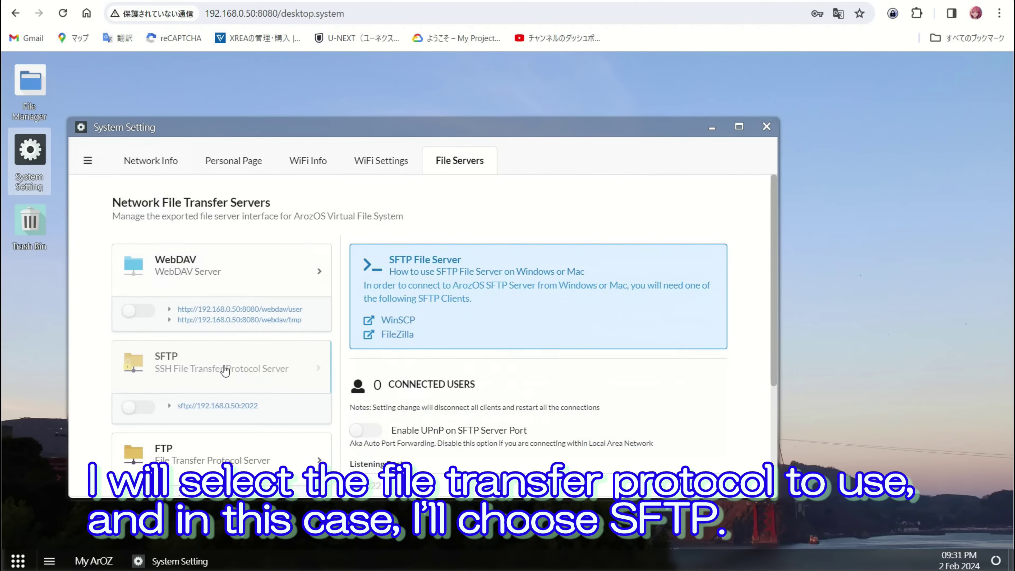
{"action": "scroll", "coordinate": [449, 351], "scroll_direction": "down", "scroll_amount": 3}
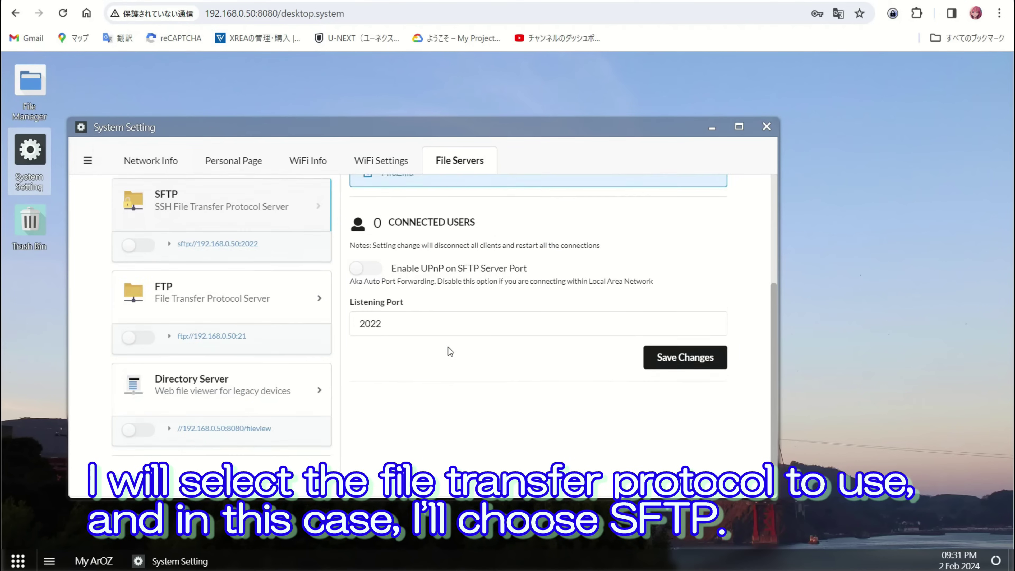
{"action": "scroll", "coordinate": [447, 346], "scroll_direction": "up", "scroll_amount": 3}
{"action": "left_click", "coordinate": [139, 414]}
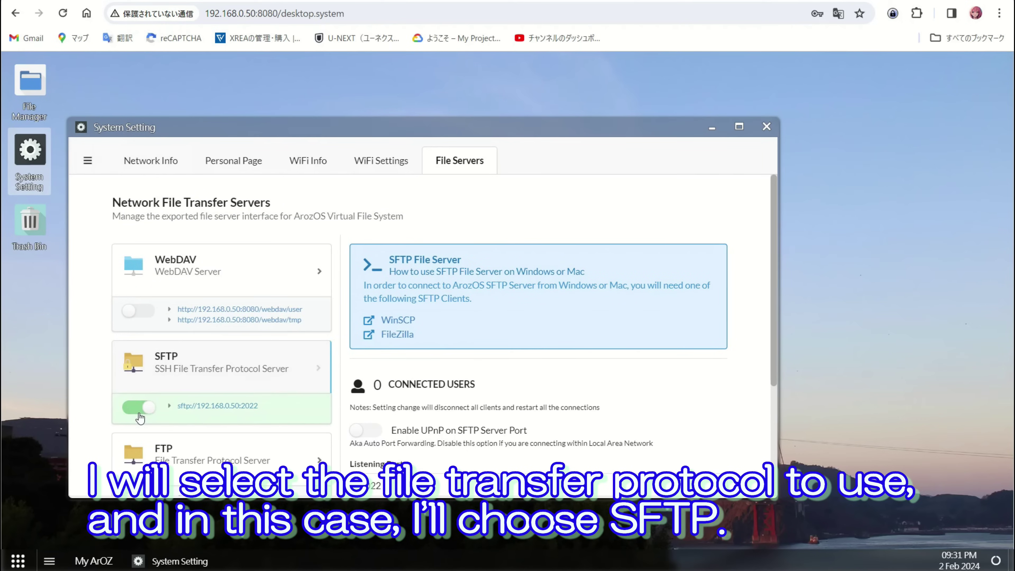
Enable UPnP on the SFTP server port and save the changes
{"action": "scroll", "coordinate": [369, 433], "scroll_direction": "down", "scroll_amount": 3}
{"action": "scroll", "coordinate": [368, 433], "scroll_direction": "up", "scroll_amount": 3}
{"action": "left_click", "coordinate": [361, 432]}
{"action": "scroll", "coordinate": [361, 435], "scroll_direction": "down", "scroll_amount": 3}
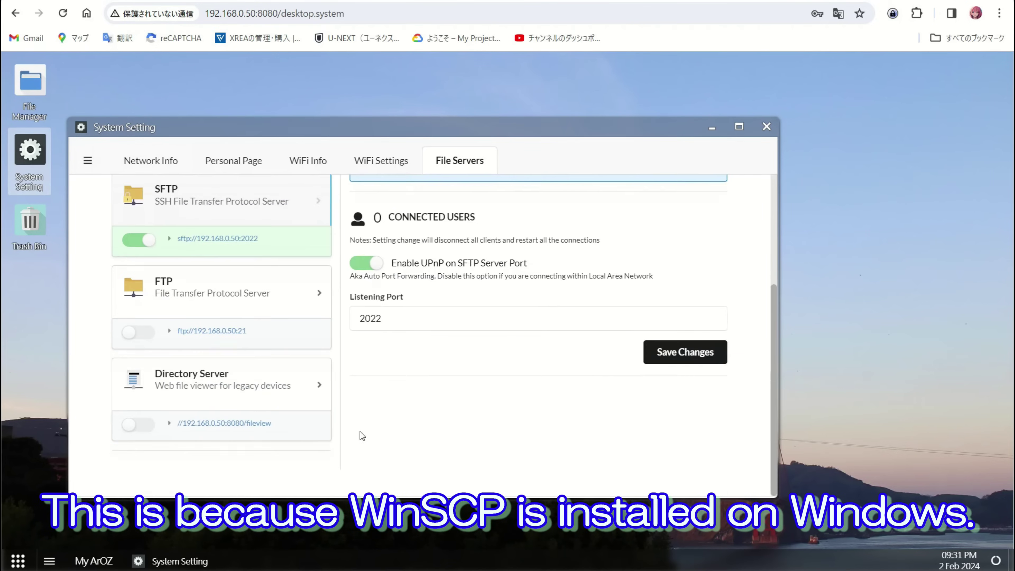
{"action": "left_click", "coordinate": [674, 353]}
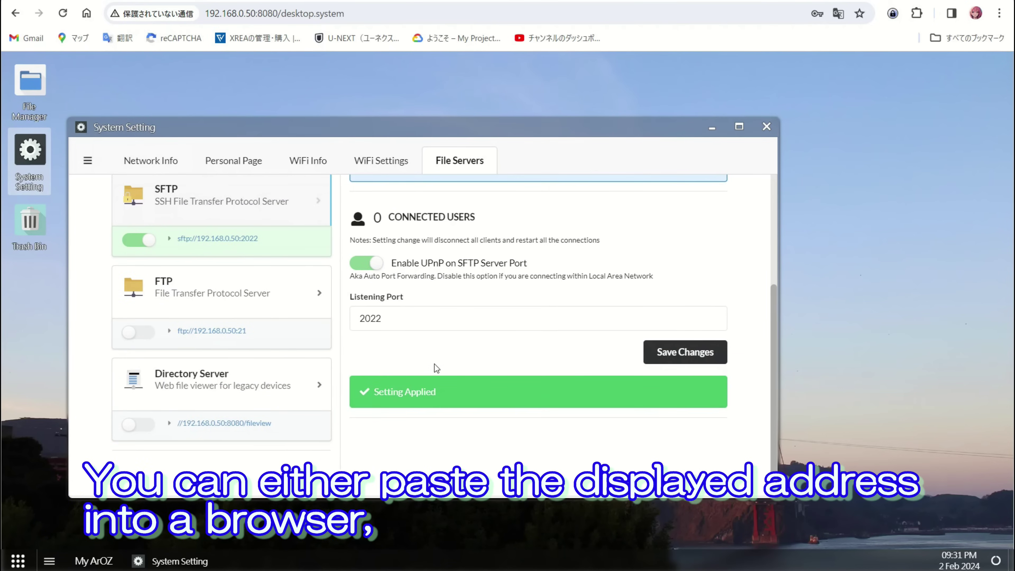
Copy the SFTP server address sftp://192.168.0.50:2022, go to it in a new browser tab and allow it to open in WinSCP
{"action": "scroll", "coordinate": [430, 366], "scroll_direction": "up", "scroll_amount": 3}
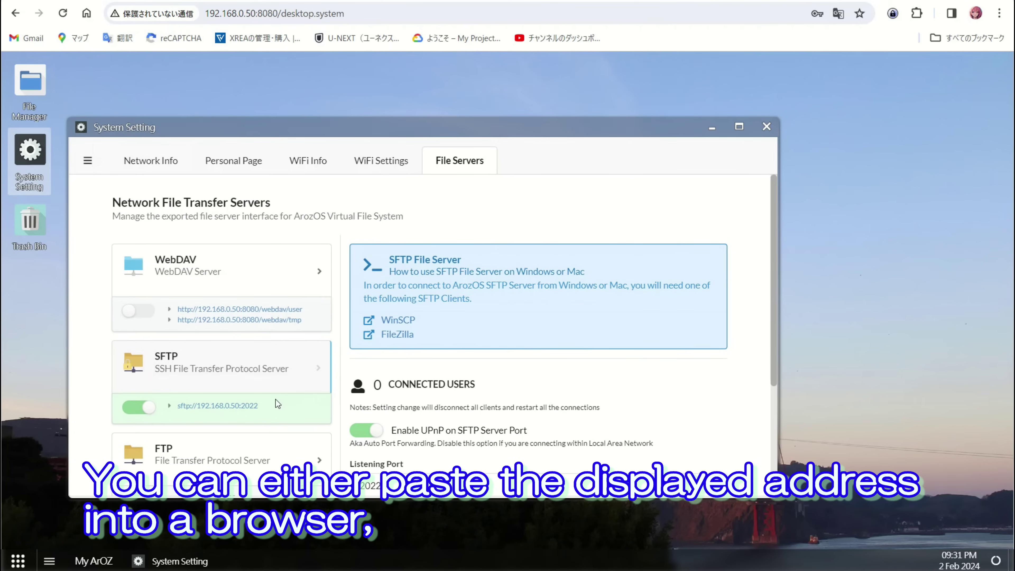
{"action": "left_click", "coordinate": [249, 407]}
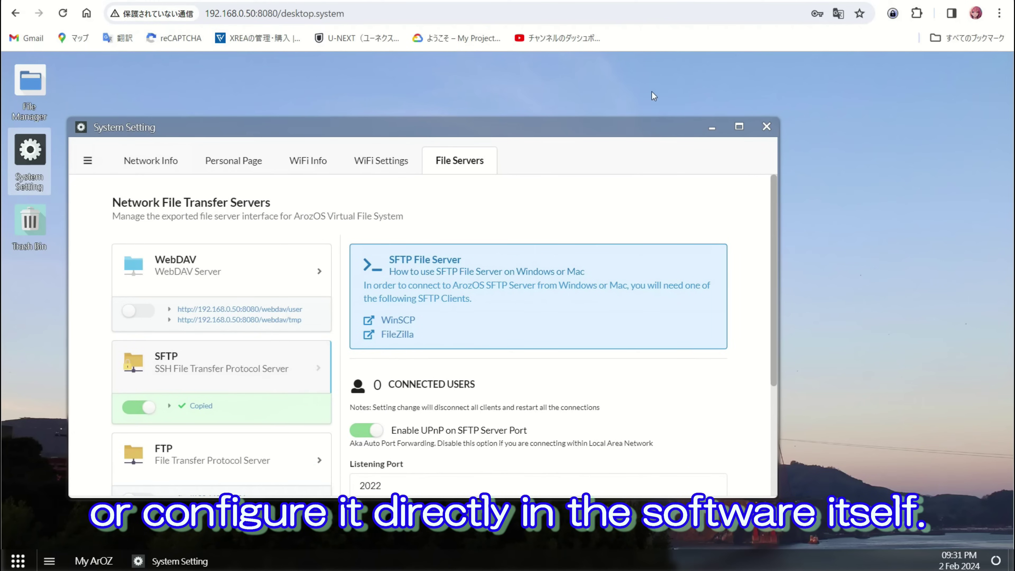
{"action": "key", "text": "ctrl+t"}
{"action": "right_click", "coordinate": [442, 23]}
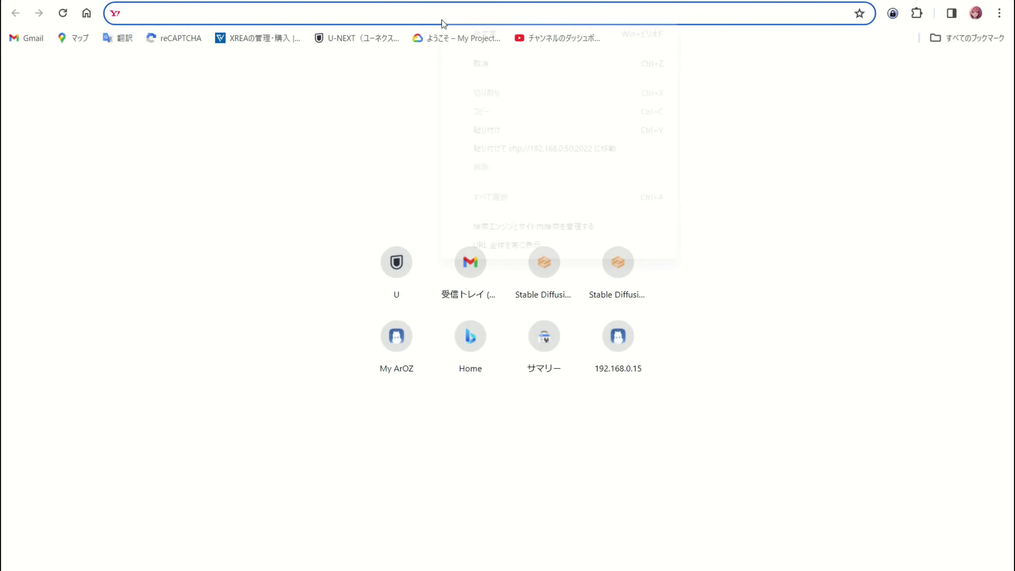
{"action": "left_click", "coordinate": [497, 152]}
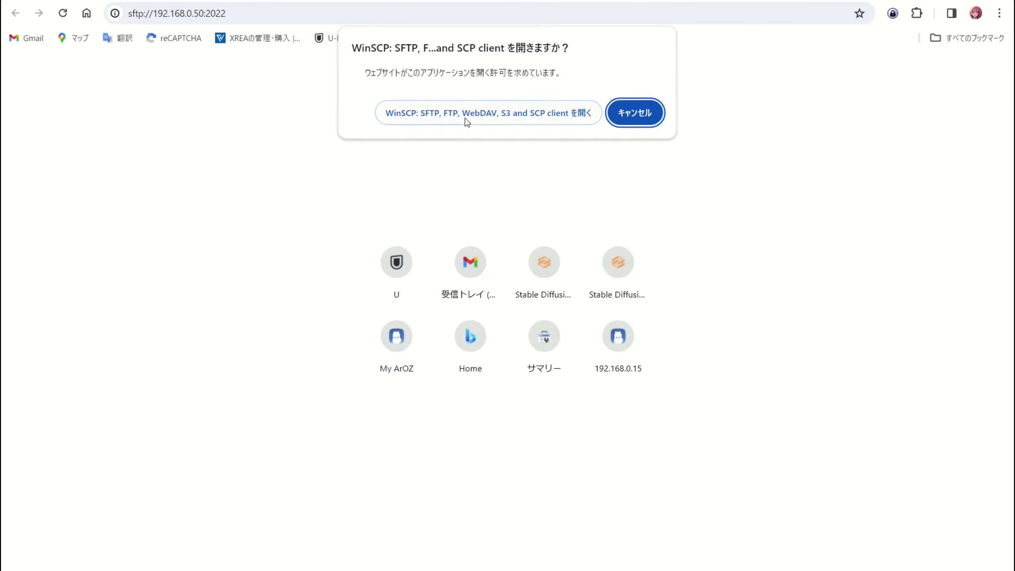
{"action": "left_click", "coordinate": [479, 113]}
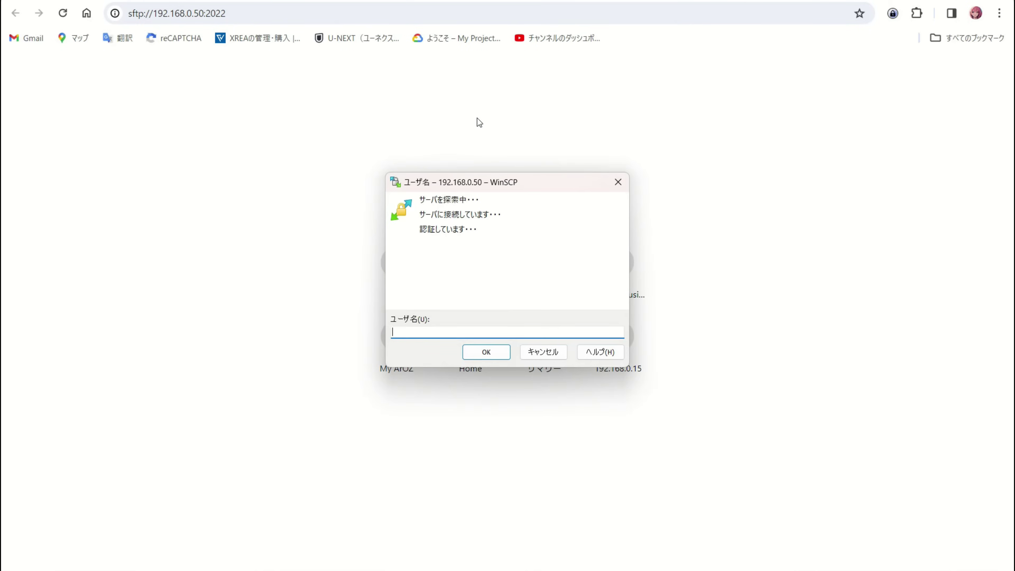
Log in to the SFTP server in WinSCP with the account's user name and password
{"action": "type", "text": "mamushi"}
{"action": "key", "text": "Return"}
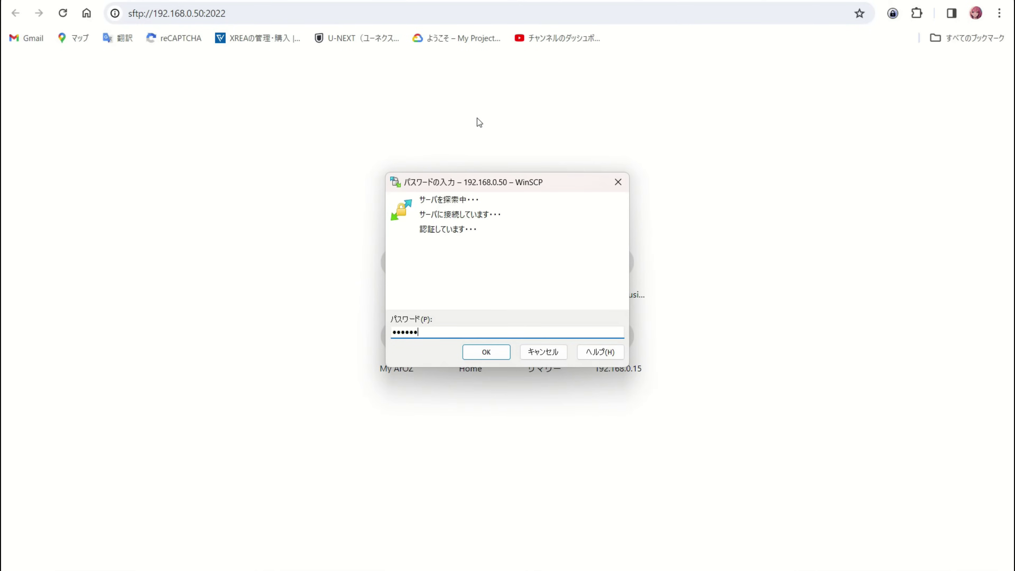
{"action": "key", "text": "Return"}
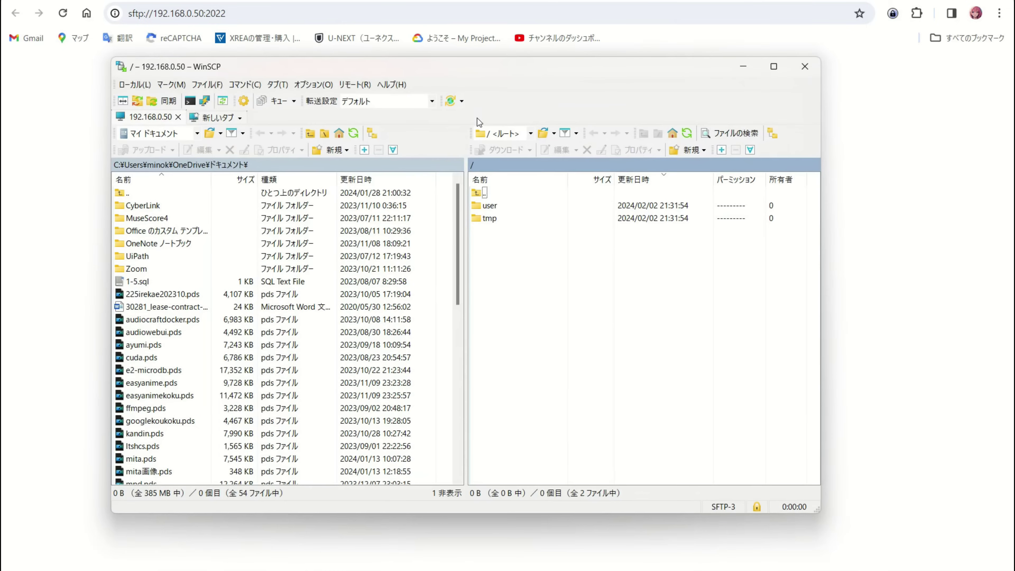
Upload freemusic.mp3 from the Windows Downloads folder to the remote /user/Music folder
{"action": "double_click", "coordinate": [491, 205]}
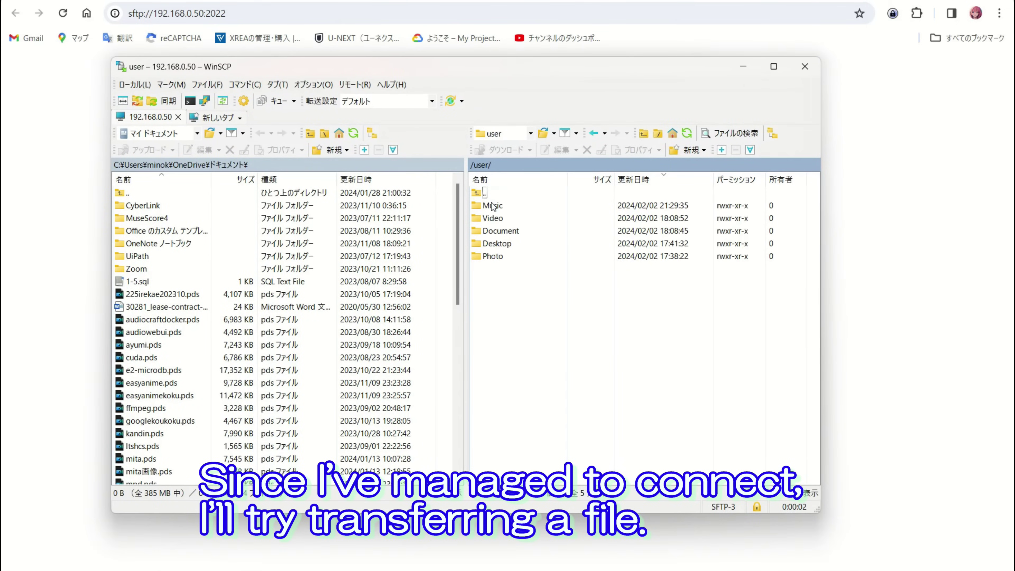
{"action": "double_click", "coordinate": [492, 205]}
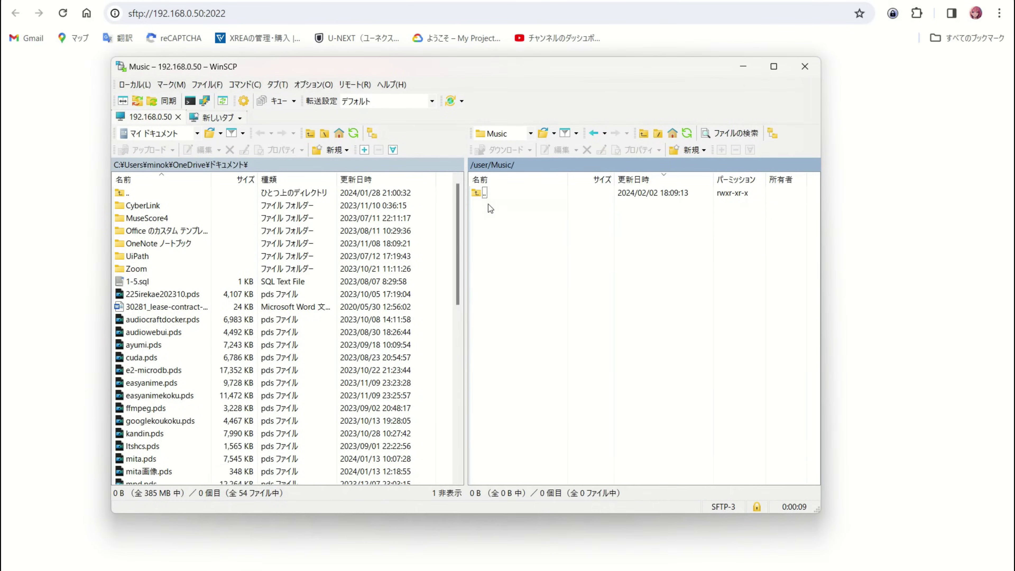
{"action": "right_click", "coordinate": [502, 566]}
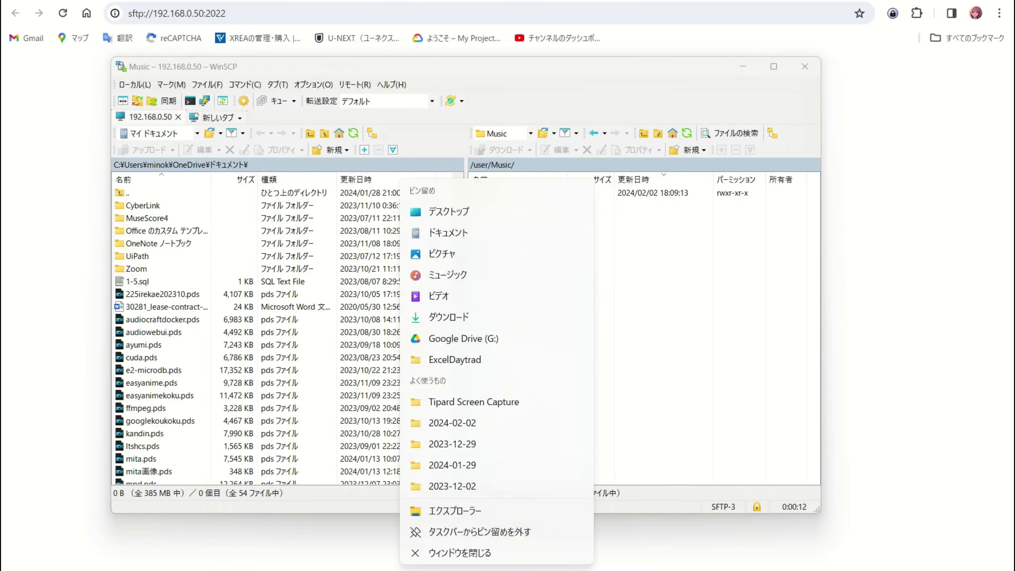
{"action": "left_click", "coordinate": [460, 316]}
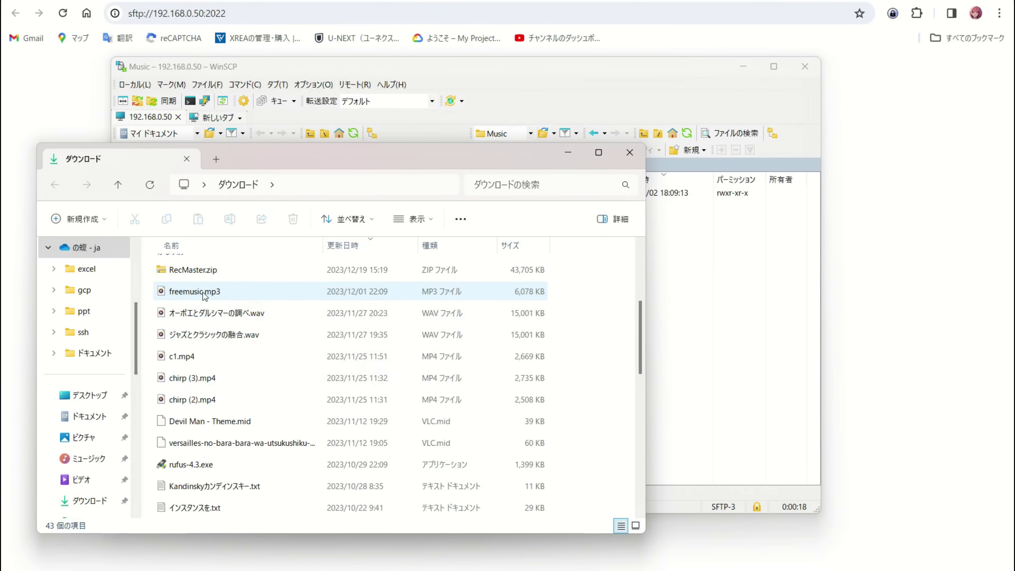
{"action": "left_click_drag", "start_coordinate": [205, 296], "coordinate": [679, 271]}
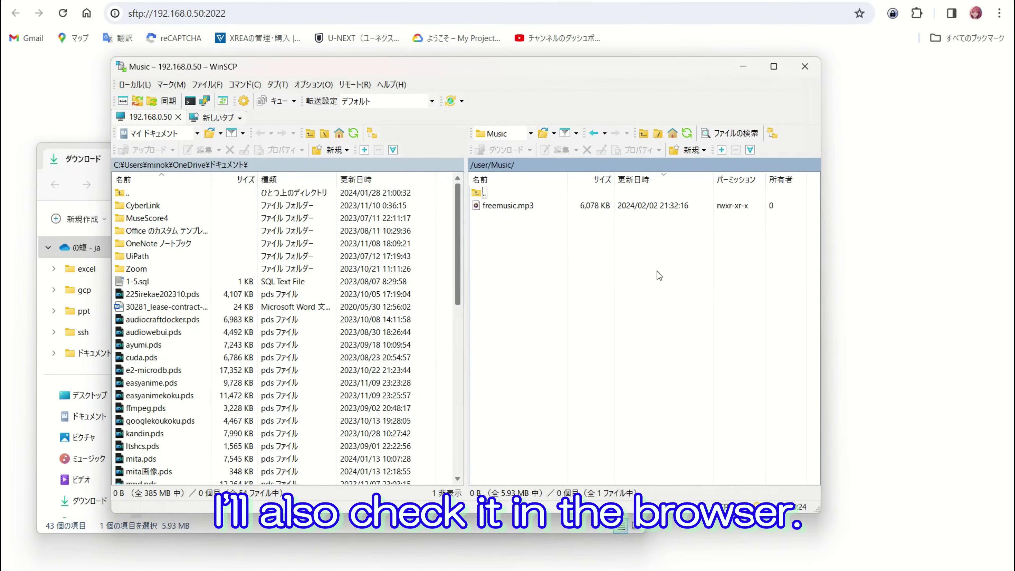
Minimize the WinSCP and Downloads windows, return to the ArozOS desktop in the browser and open its File Manager
{"action": "left_click", "coordinate": [735, 71]}
{"action": "left_click", "coordinate": [566, 150]}
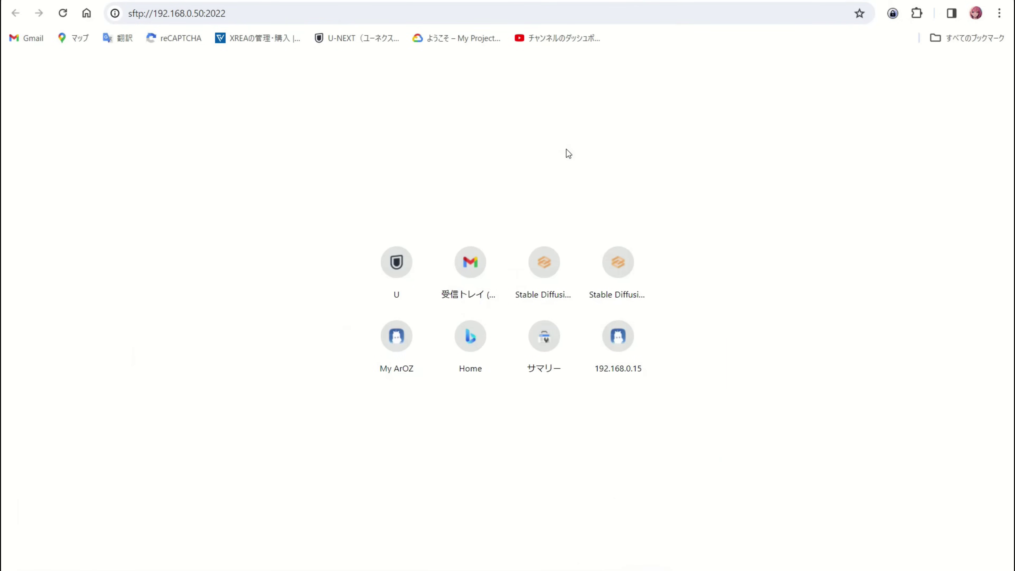
{"action": "left_click", "coordinate": [411, 1]}
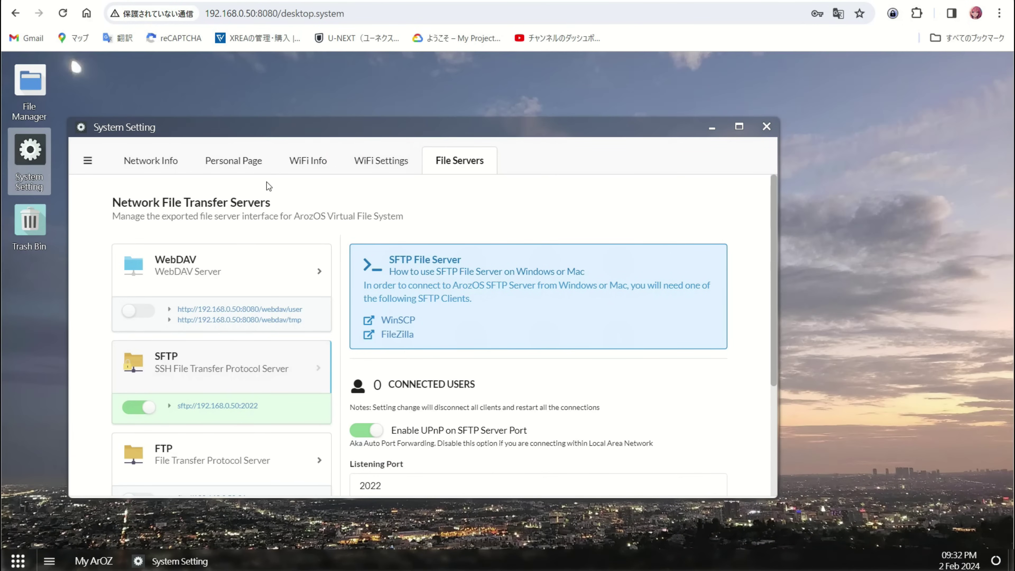
{"action": "double_click", "coordinate": [29, 86]}
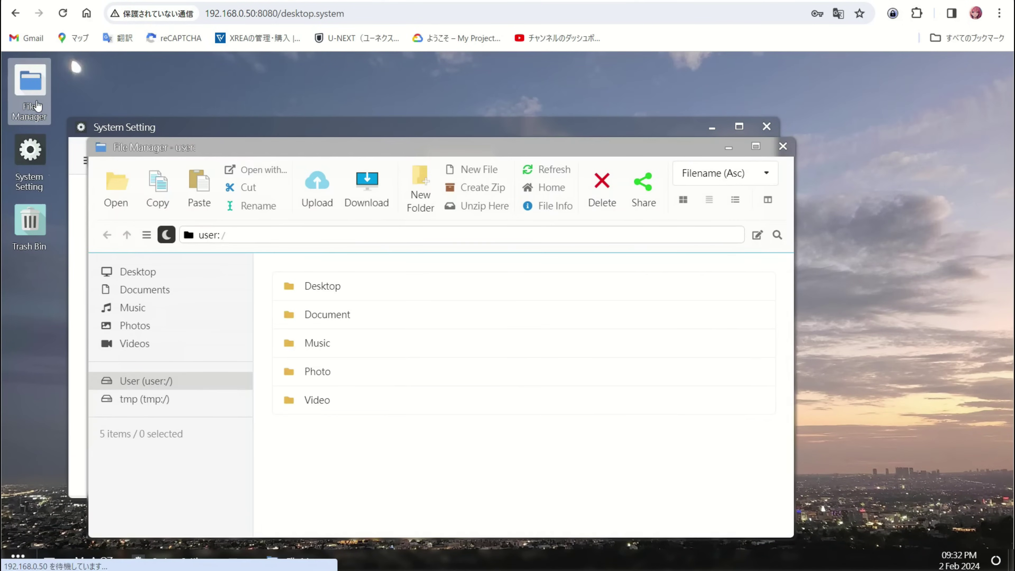
Play freemusic.mp3 from the Music folder, glancing at the server's terminal log during playback, and close the Audio Player
{"action": "double_click", "coordinate": [317, 344]}
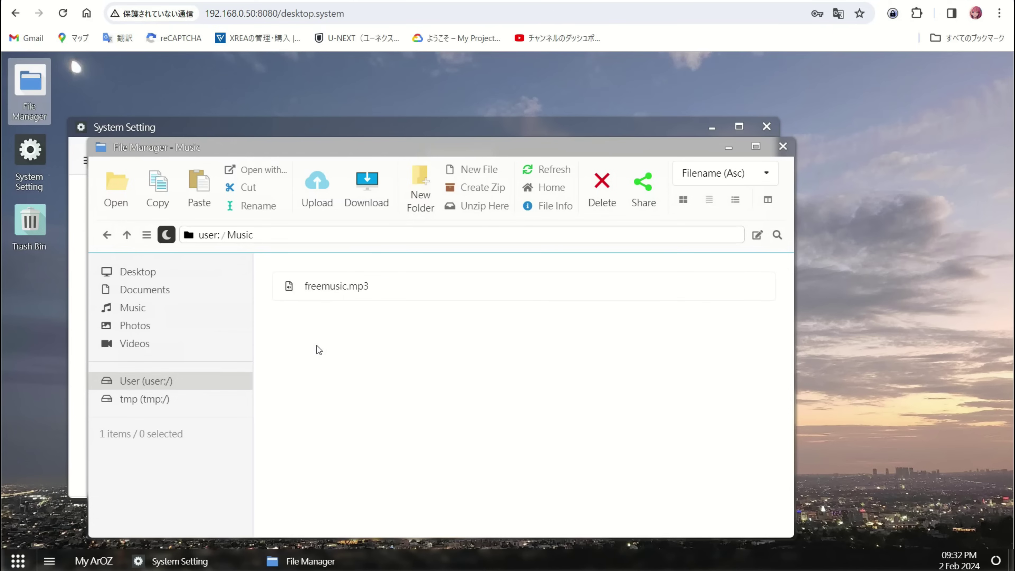
{"action": "double_click", "coordinate": [348, 298]}
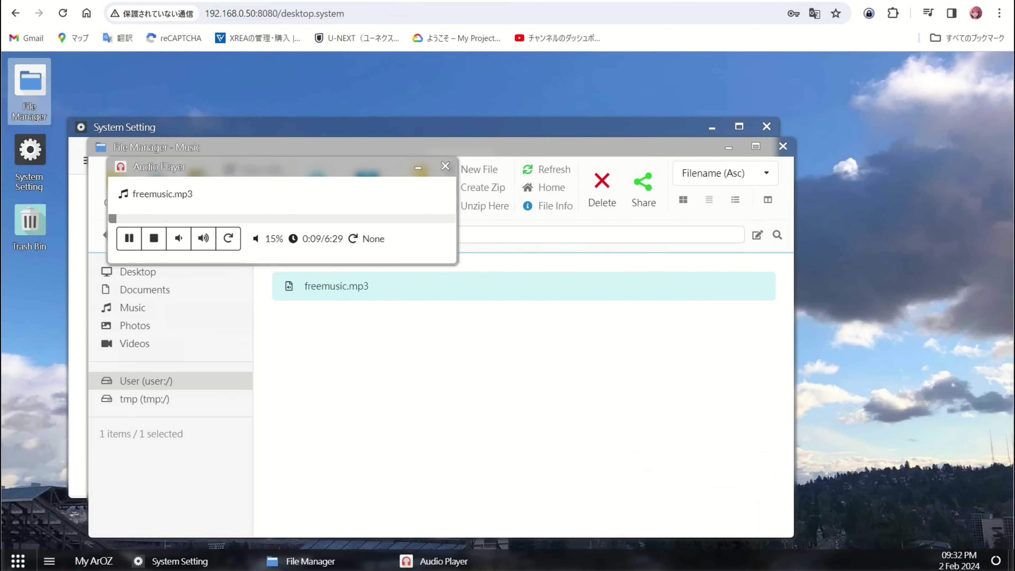
{"action": "key", "text": "alt+Tab"}
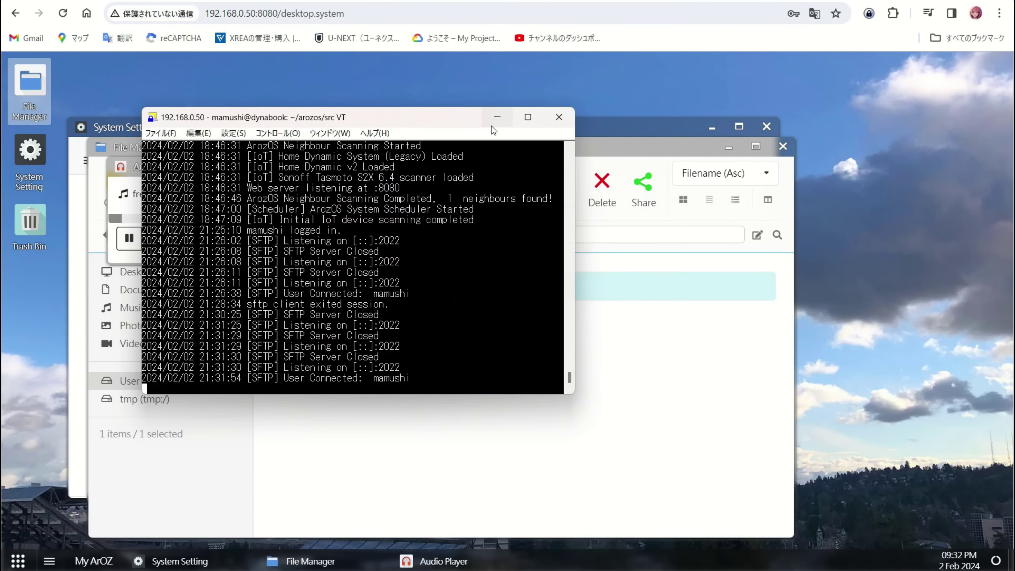
{"action": "key", "text": "alt+Tab"}
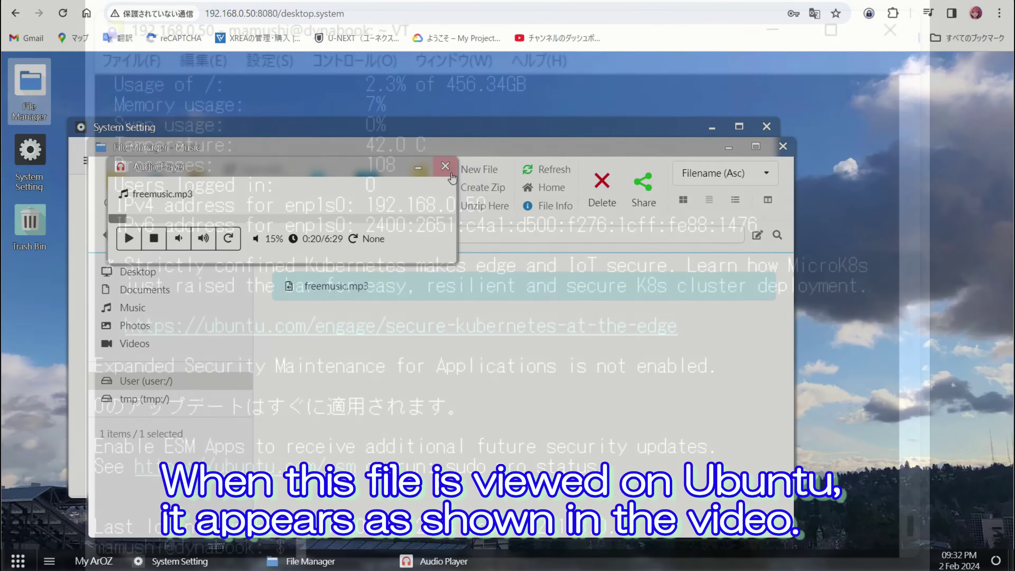
{"action": "left_click", "coordinate": [445, 166]}
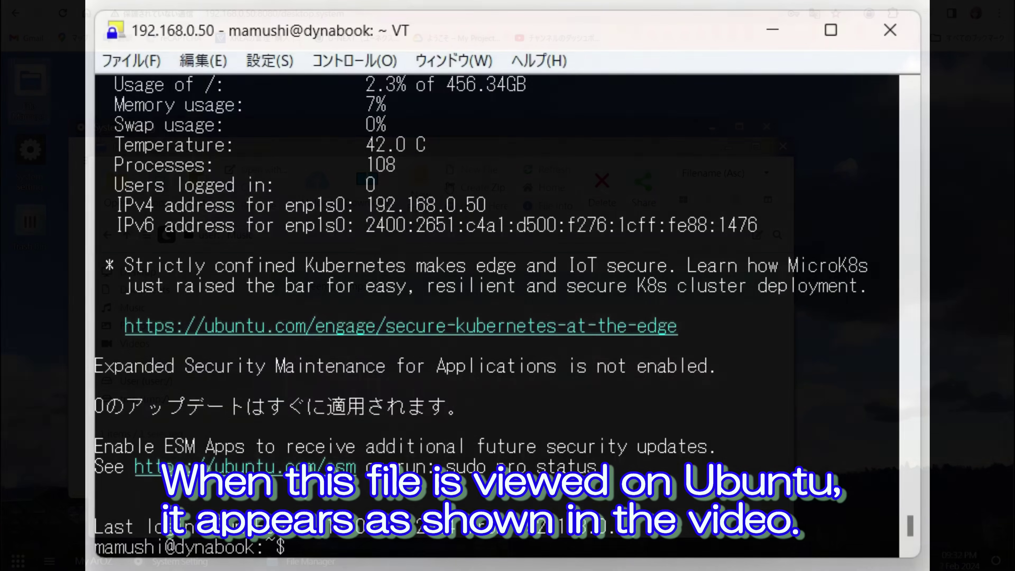
In the Ubuntu terminal, list the home directory, change into arozos/src and list its contents
{"action": "type", "text": "ls"}
{"action": "key", "text": "Return"}
{"action": "type", "text": "cd "}
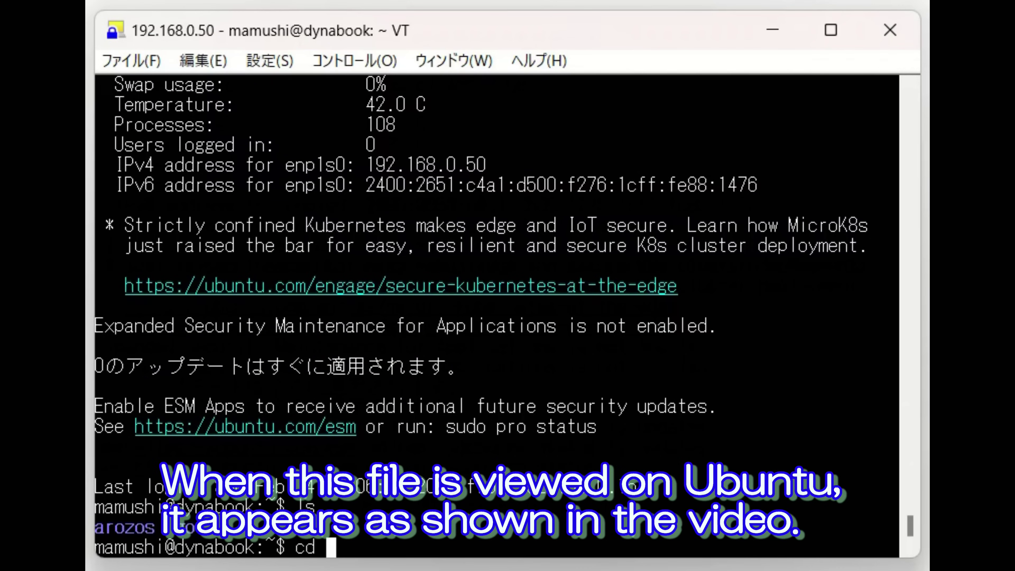
{"action": "type", "text": "arozos"}
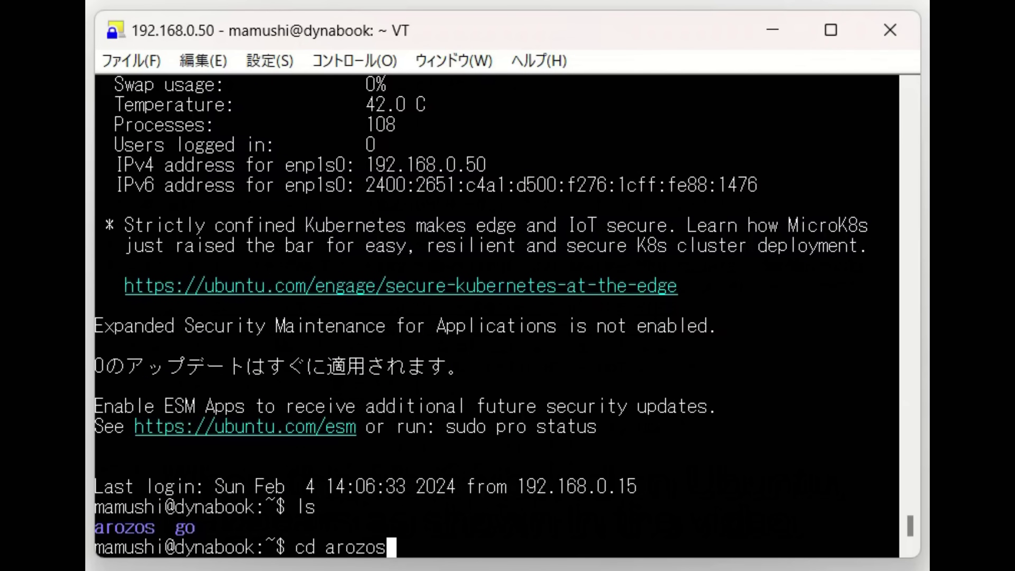
{"action": "key", "text": "Return"}
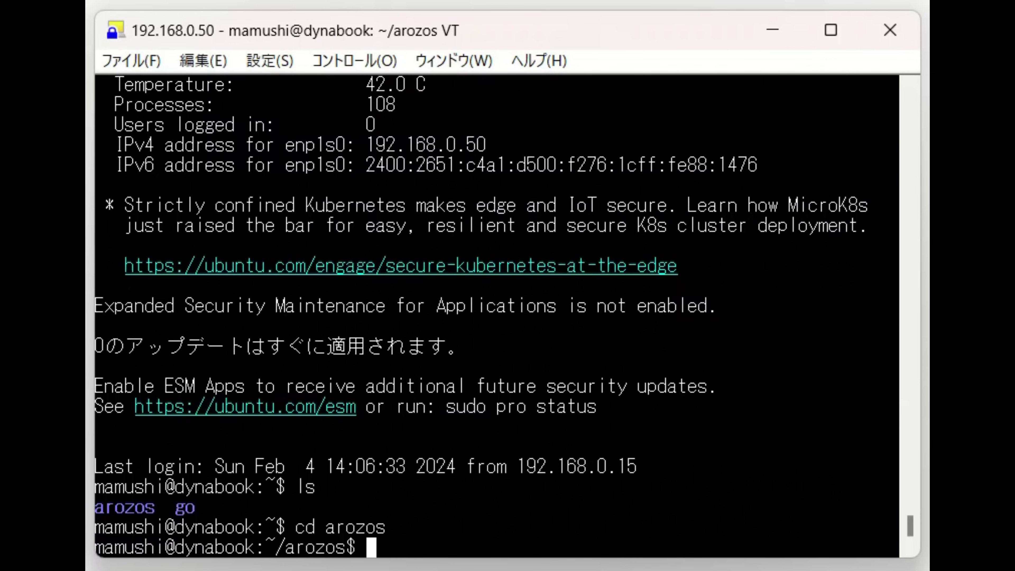
{"action": "type", "text": "cd src"}
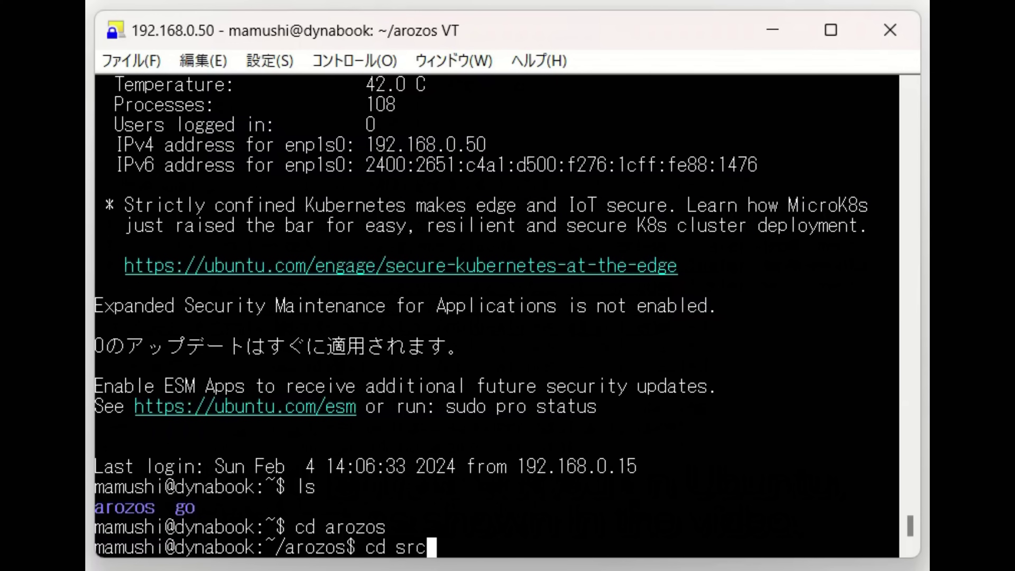
{"action": "key", "text": "Return"}
{"action": "type", "text": "ls"}
{"action": "key", "text": "Return"}
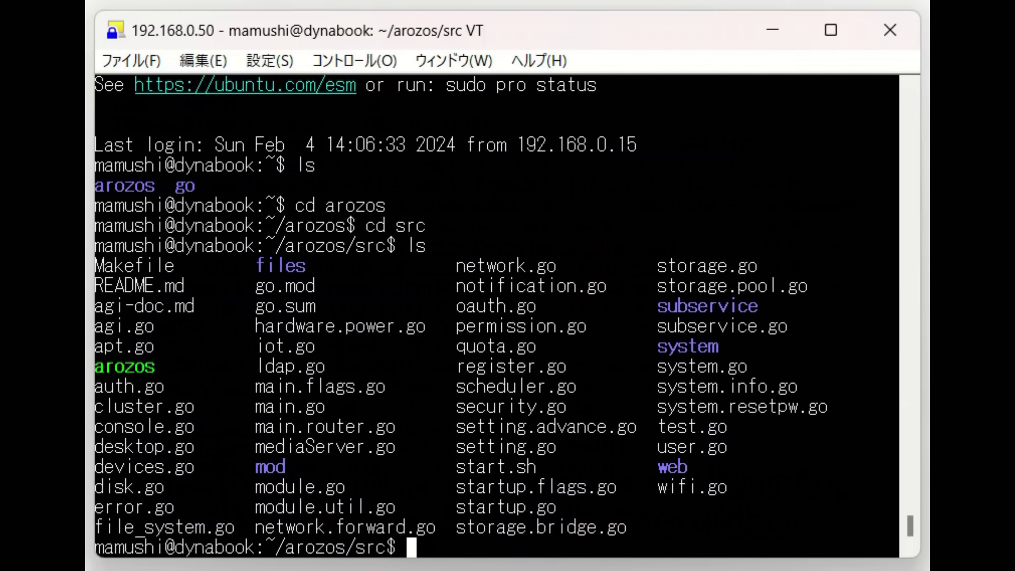
Change into the files directory, list its contents and enter the users subdirectory
{"action": "type", "text": "cd files"}
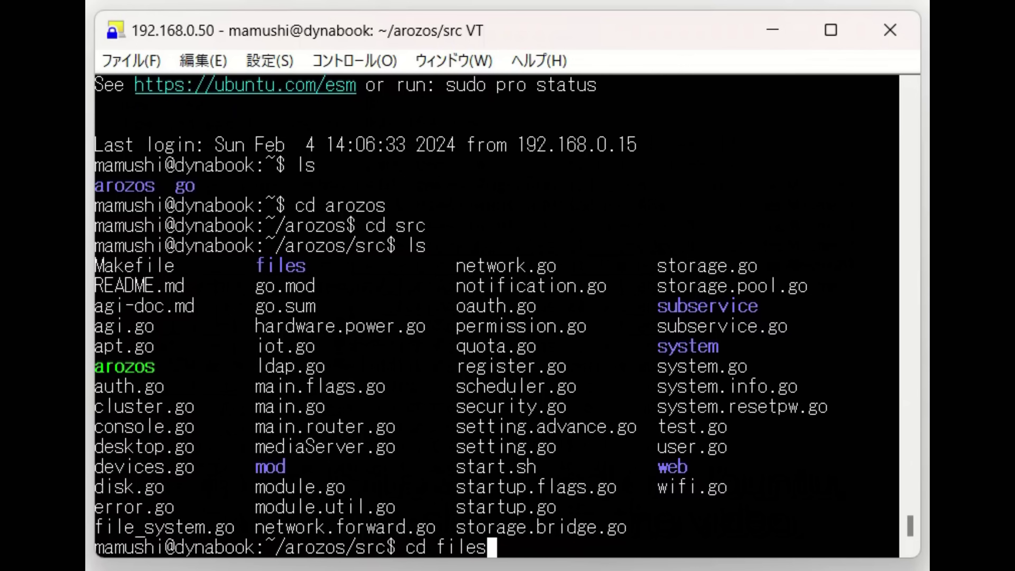
{"action": "key", "text": "Return"}
{"action": "type", "text": "ls"}
{"action": "key", "text": "Return"}
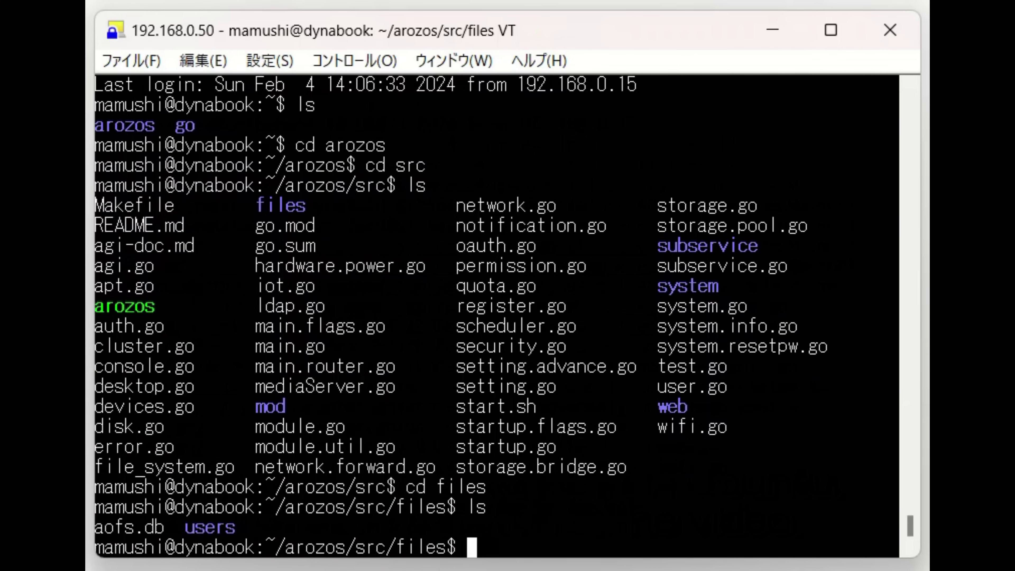
{"action": "type", "text": "cd users"}
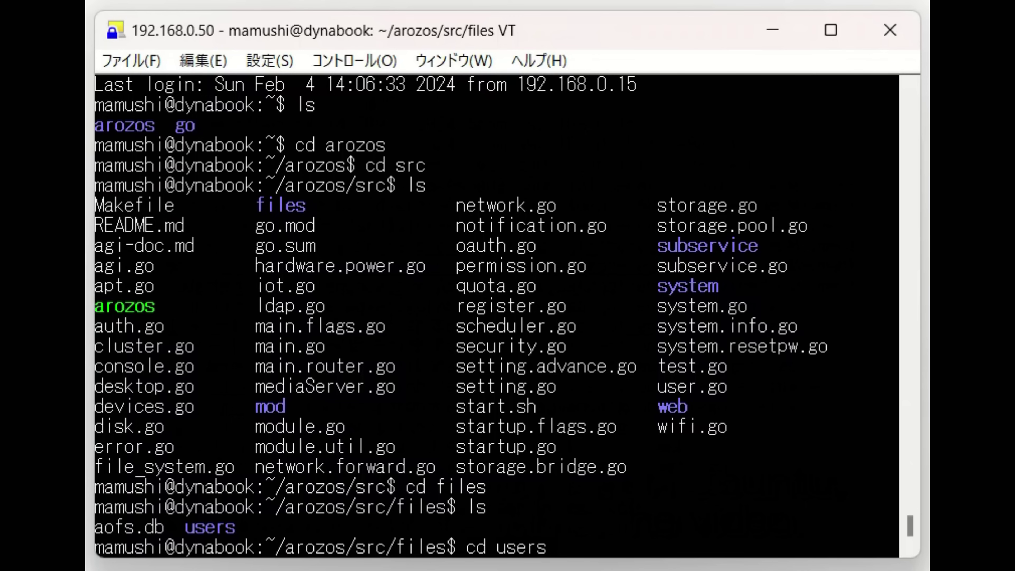
{"action": "key", "text": "Return"}
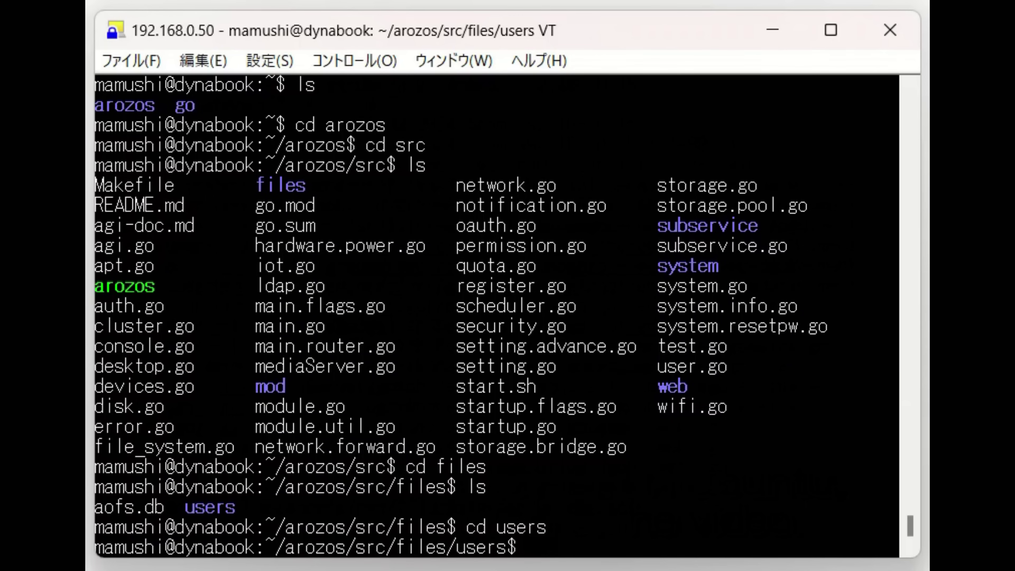
List the users directory, enter the account's own folder and list the files stored there
{"action": "type", "text": "ls"}
{"action": "key", "text": "Return"}
{"action": "type", "text": "cd mamushi"}
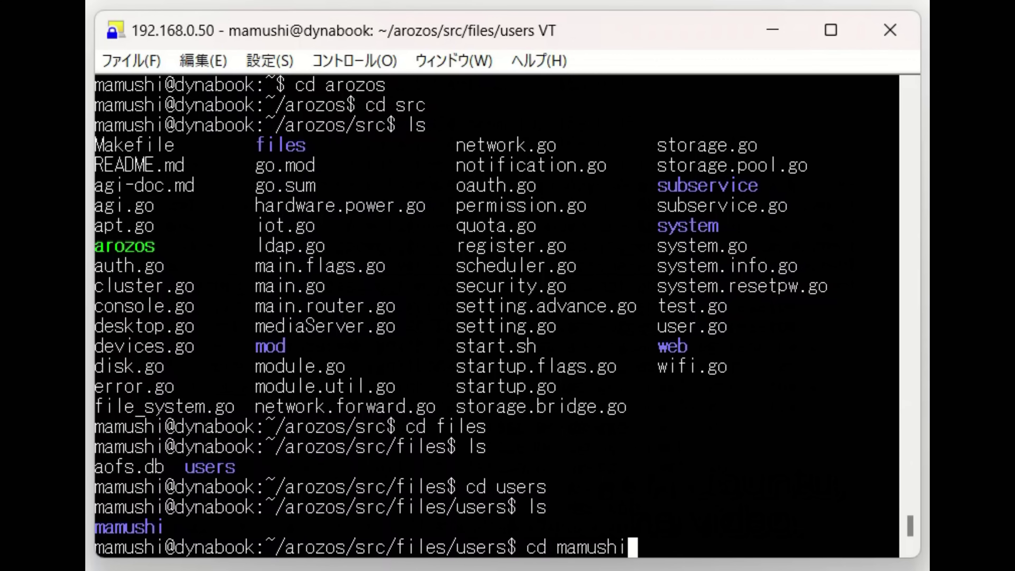
{"action": "key", "text": "Return"}
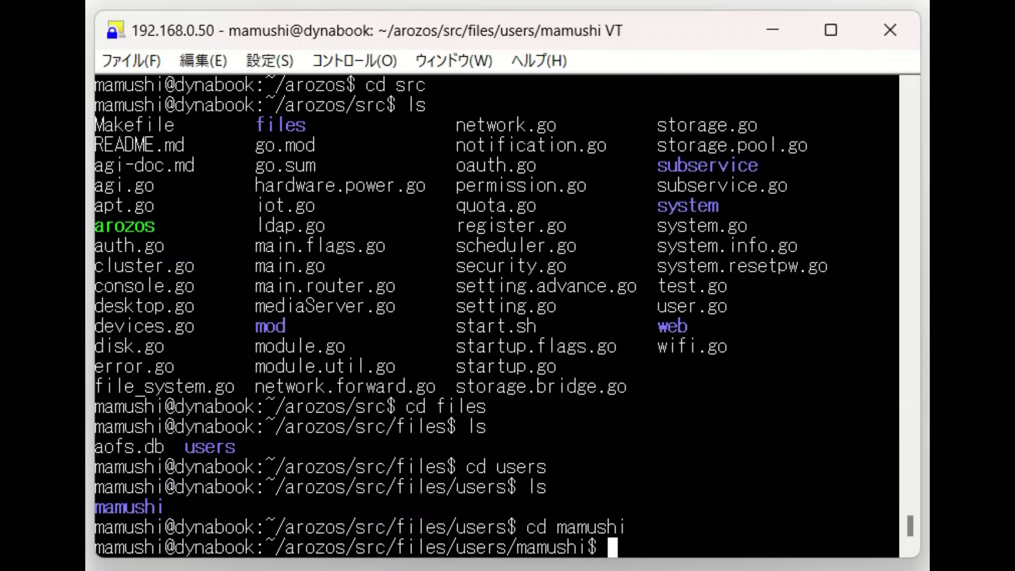
{"action": "type", "text": "ls"}
{"action": "key", "text": "Return"}
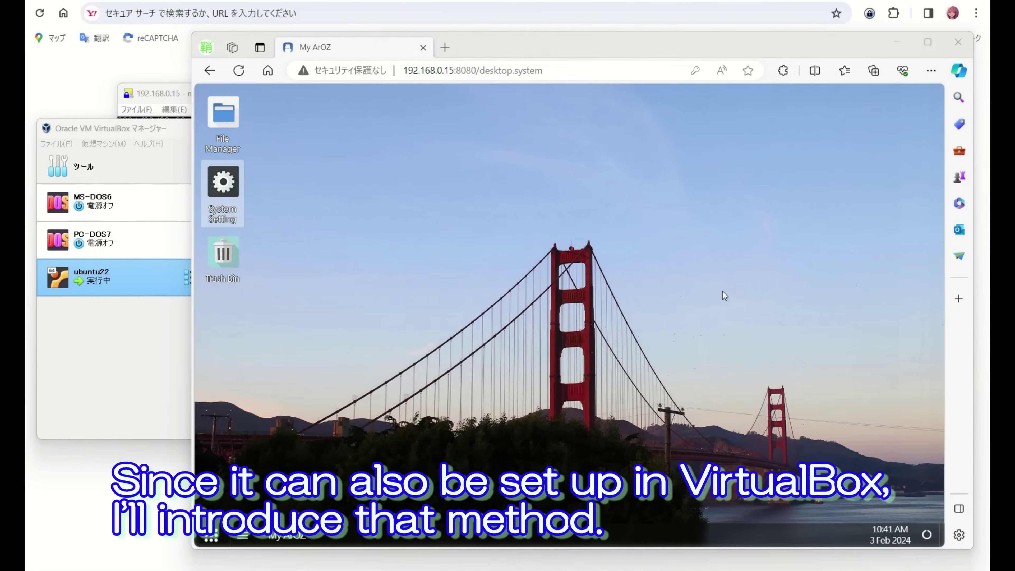
Switch to VirtualBox Manager, review the ubuntu22 machine's port forwarding rules under the advanced network settings, and close its settings
{"action": "left_click", "coordinate": [145, 320]}
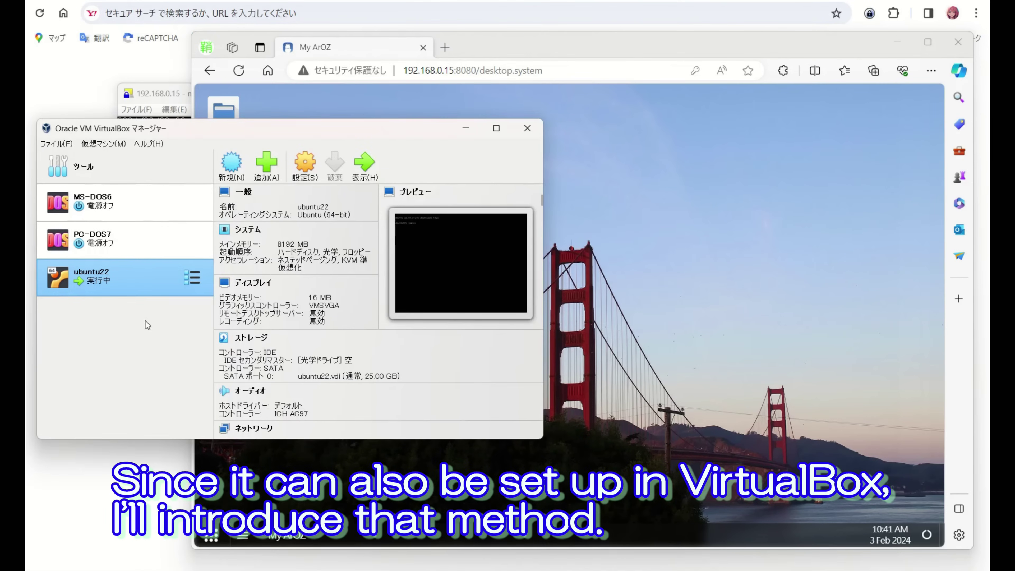
{"action": "left_click", "coordinate": [302, 178]}
{"action": "left_click", "coordinate": [136, 267]}
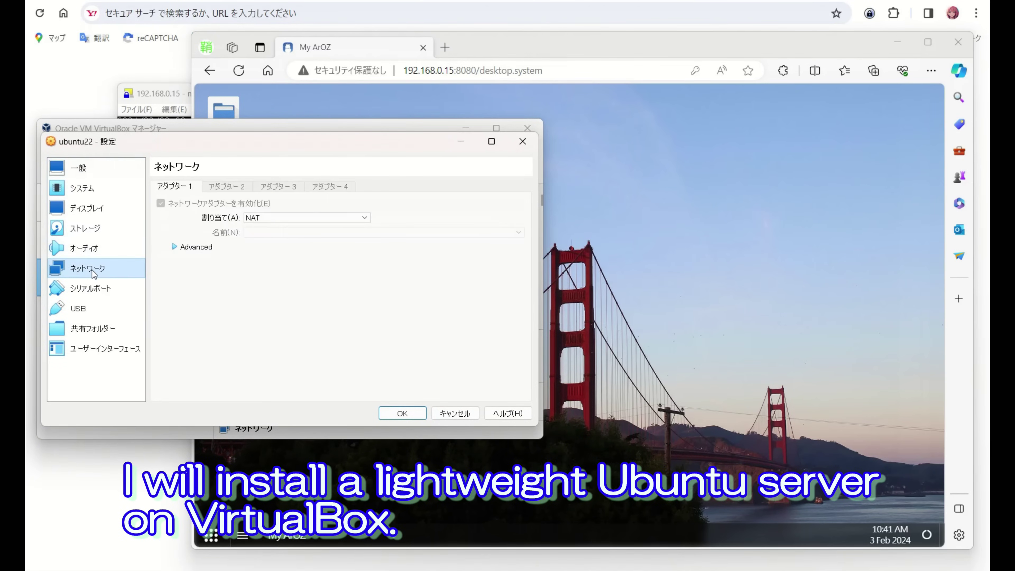
{"action": "left_click", "coordinate": [190, 248]}
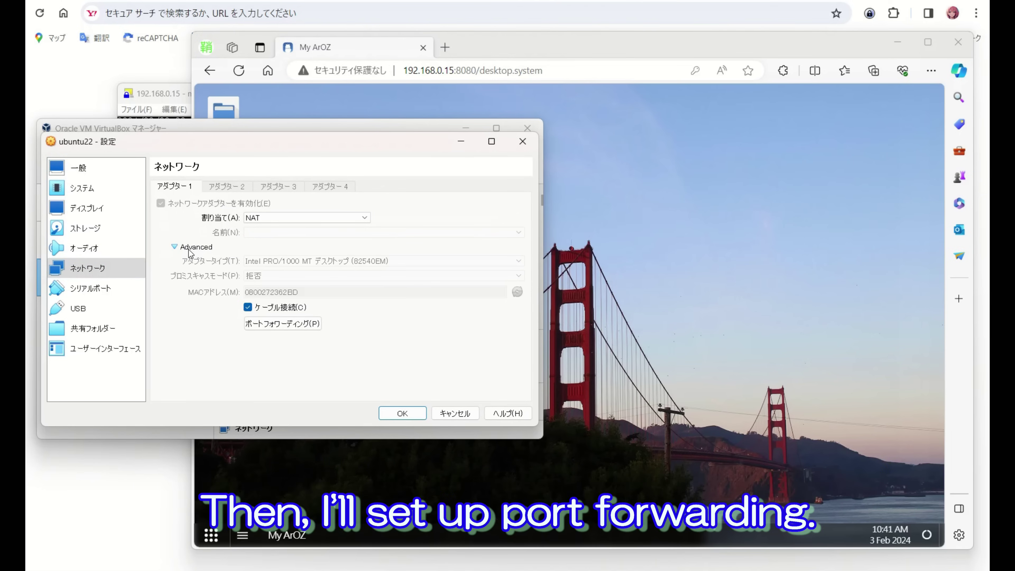
{"action": "left_click", "coordinate": [273, 325]}
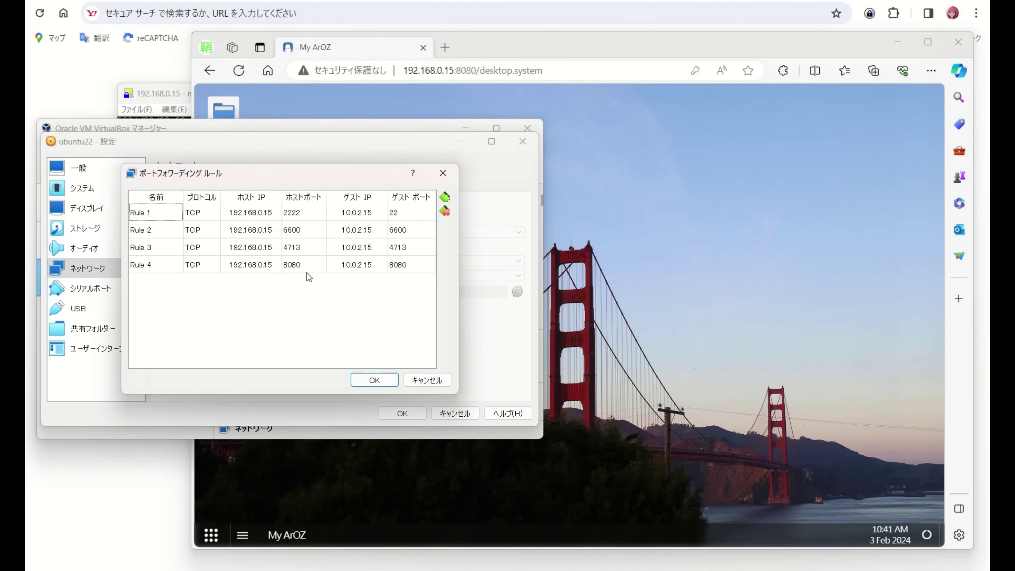
{"action": "left_click", "coordinate": [375, 379]}
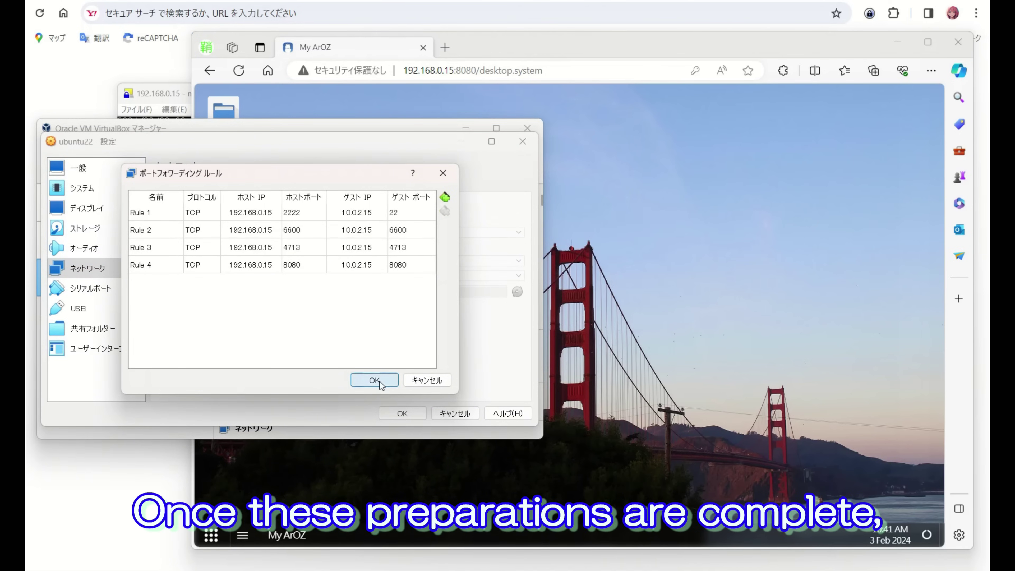
{"action": "left_click", "coordinate": [452, 416]}
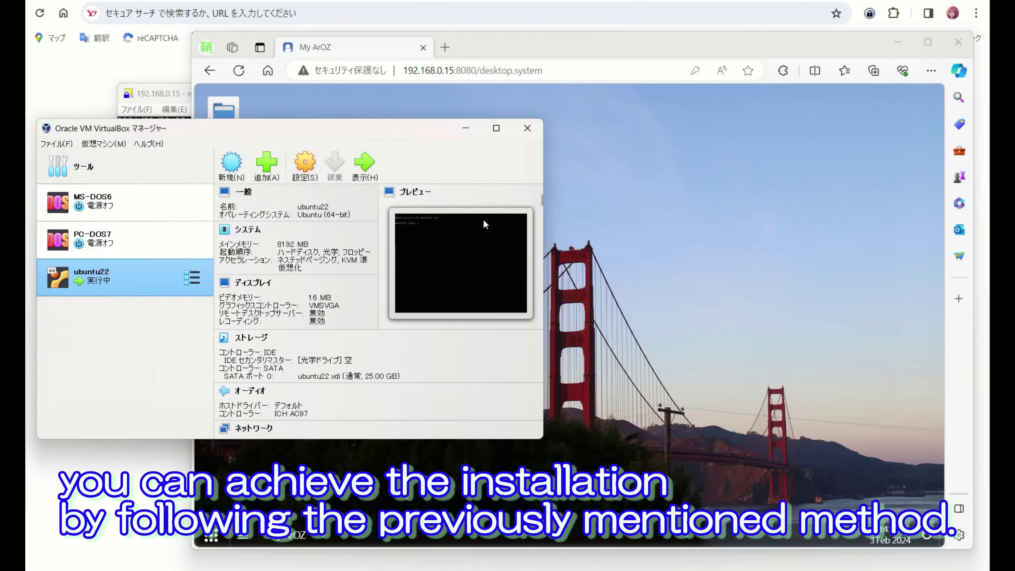
Return to the VirtualBox-hosted ArozOS desktop in the browser, open System Setting and examine the host information
{"action": "left_click", "coordinate": [587, 54]}
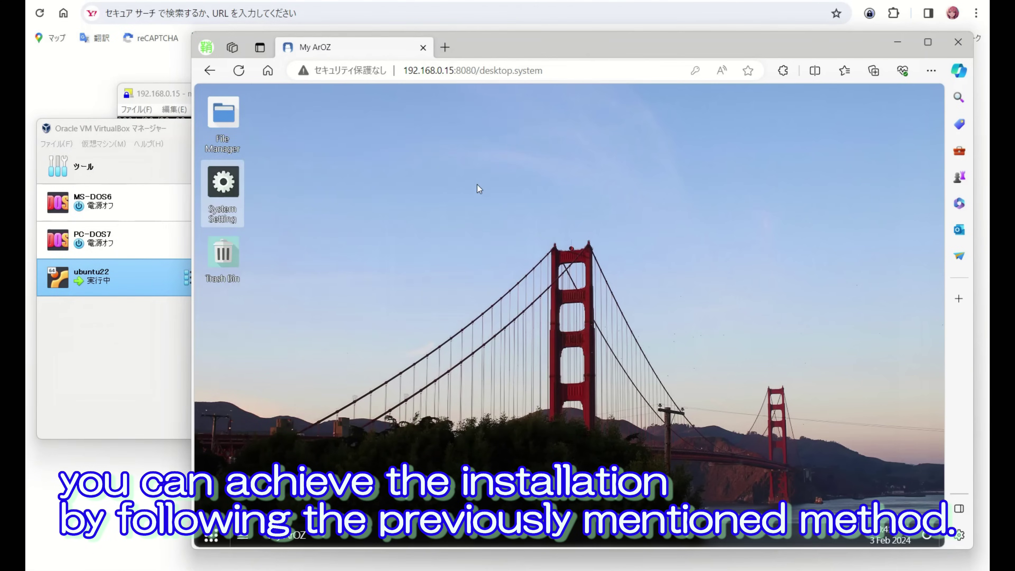
{"action": "double_click", "coordinate": [239, 203]}
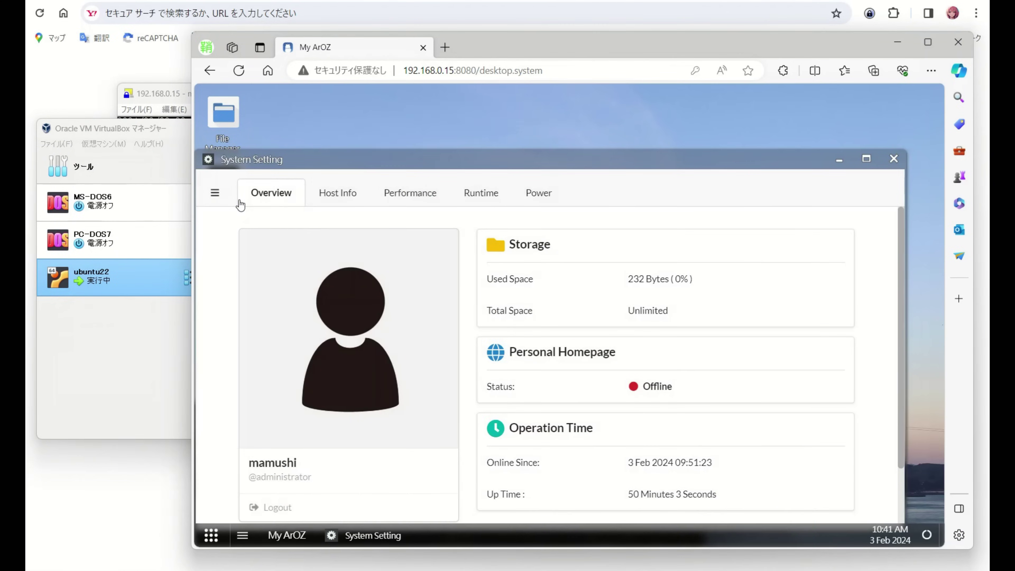
{"action": "left_click", "coordinate": [315, 203]}
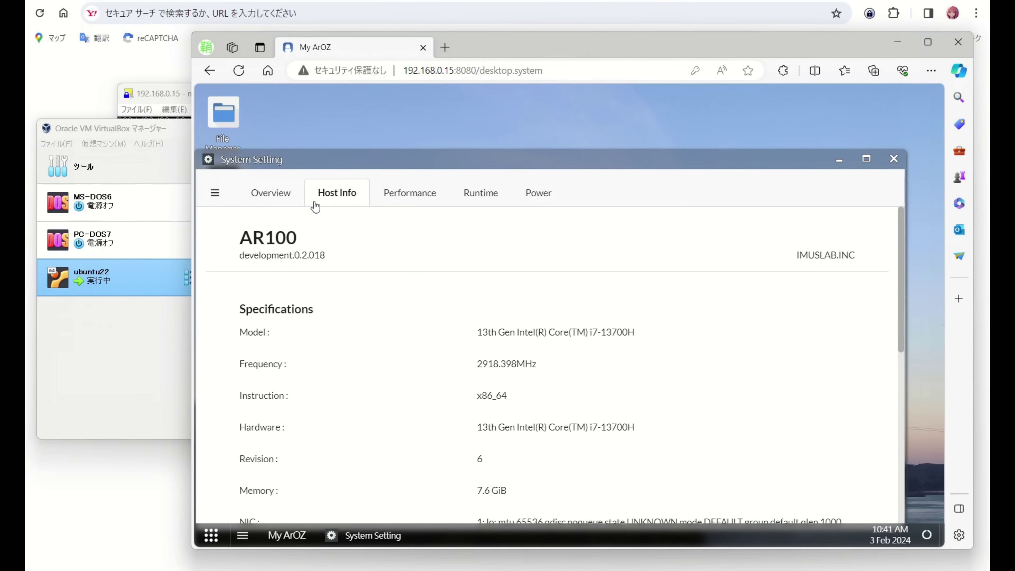
Review the Disk & Storage settings, including the storage quota, Space Finder, Disk Space, Disk SMART and Storage Pools pages
{"action": "left_click", "coordinate": [231, 199]}
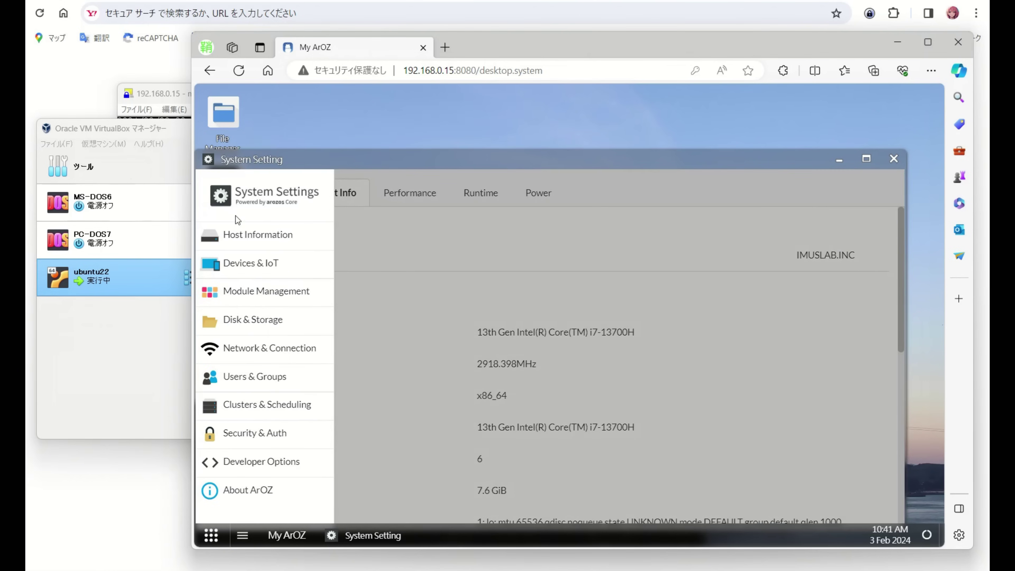
{"action": "left_click", "coordinate": [246, 316]}
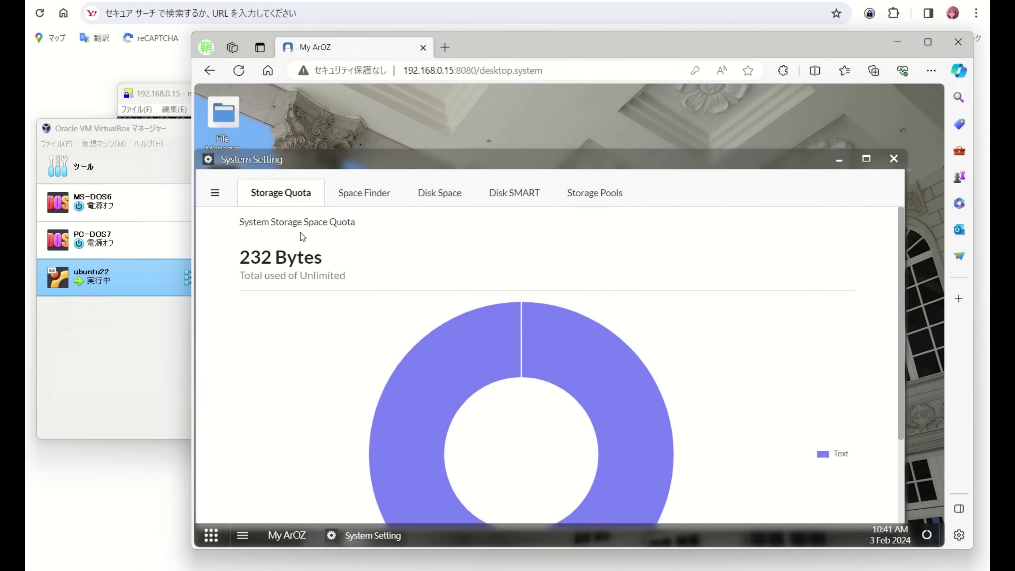
{"action": "left_click", "coordinate": [353, 204]}
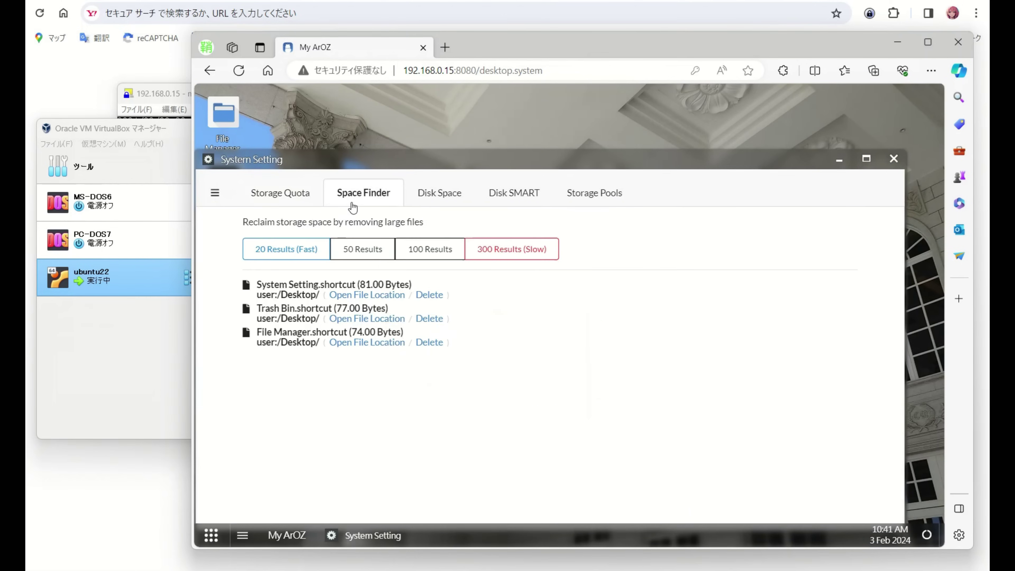
{"action": "left_click", "coordinate": [448, 203]}
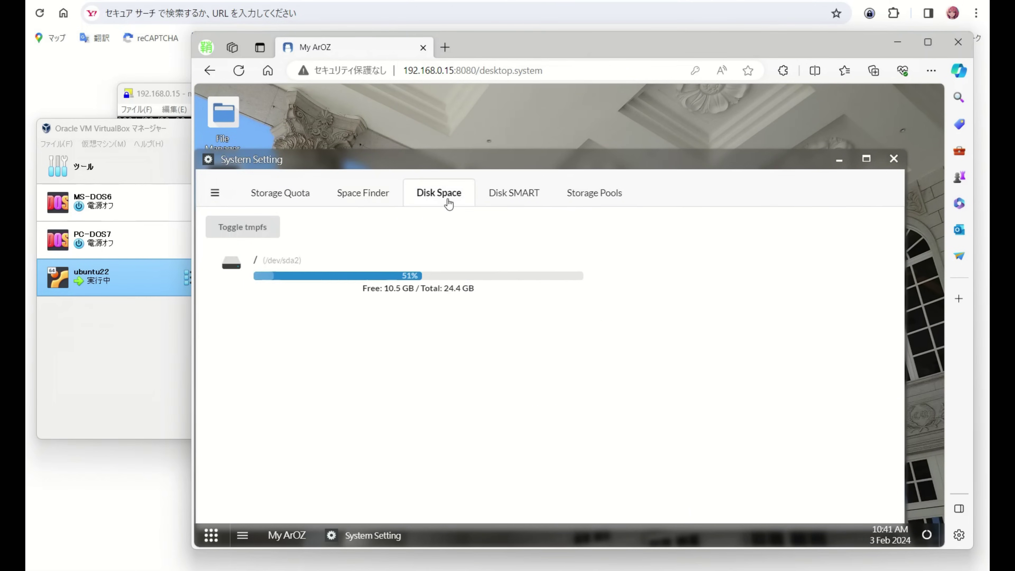
{"action": "left_click", "coordinate": [527, 201]}
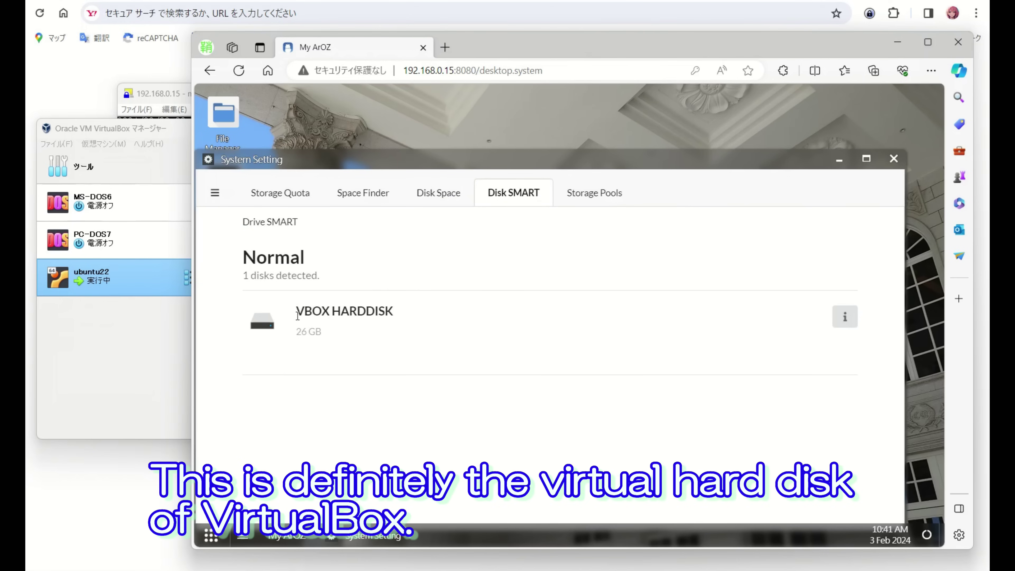
{"action": "left_click", "coordinate": [584, 203]}
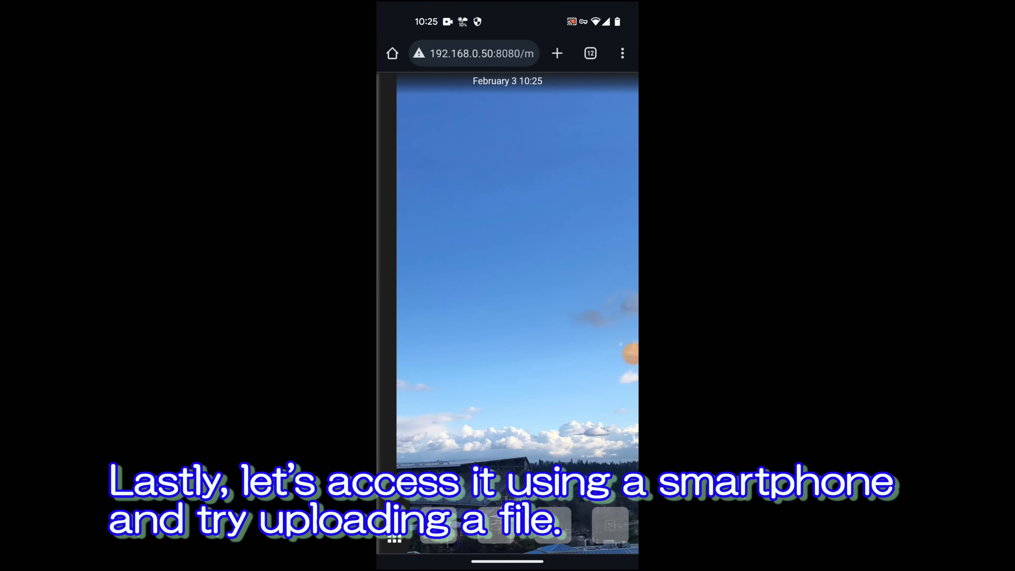
In the smartphone's ArozOS File Manager, upload static_space.mp3 from the phone's audio files to user:/ and play it
{"action": "left_click", "coordinate": [394, 540]}
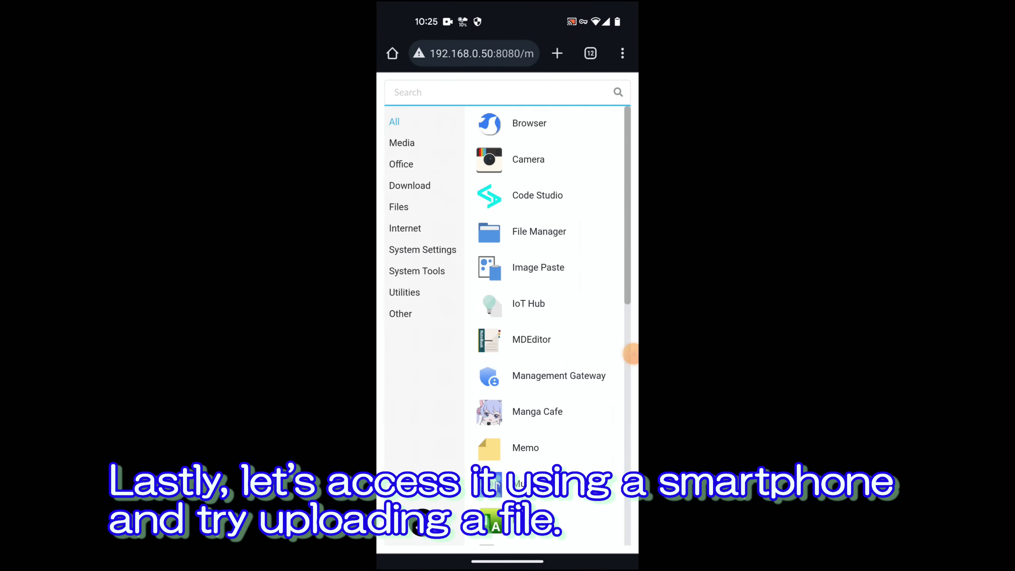
{"action": "left_click", "coordinate": [539, 231]}
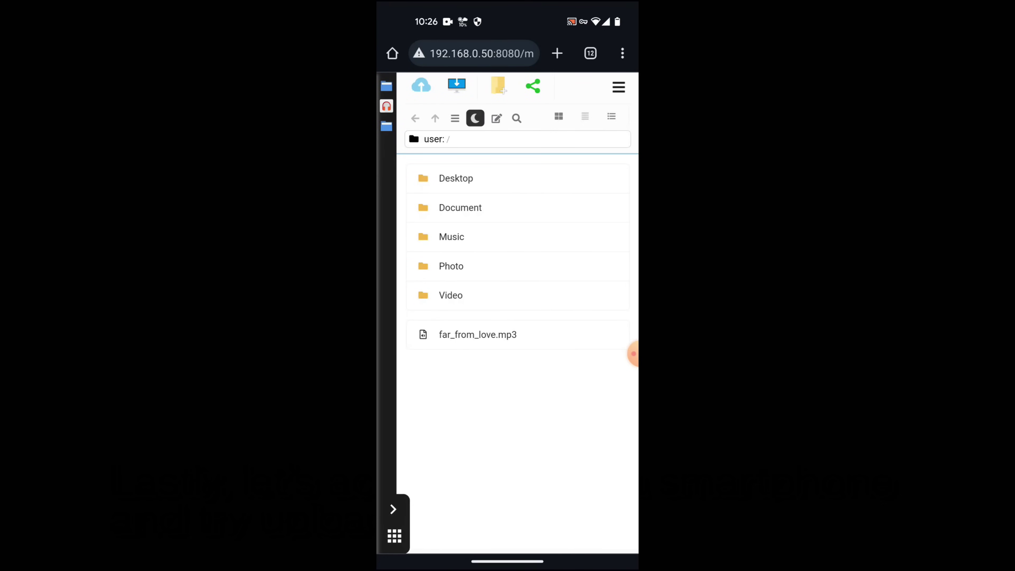
{"action": "left_click", "coordinate": [421, 85]}
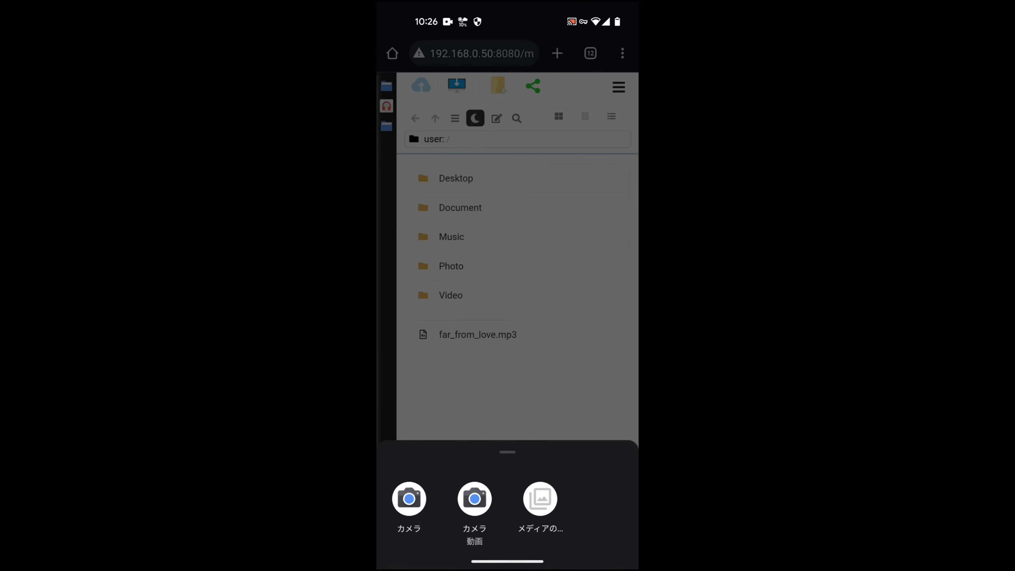
{"action": "left_click", "coordinate": [540, 498]}
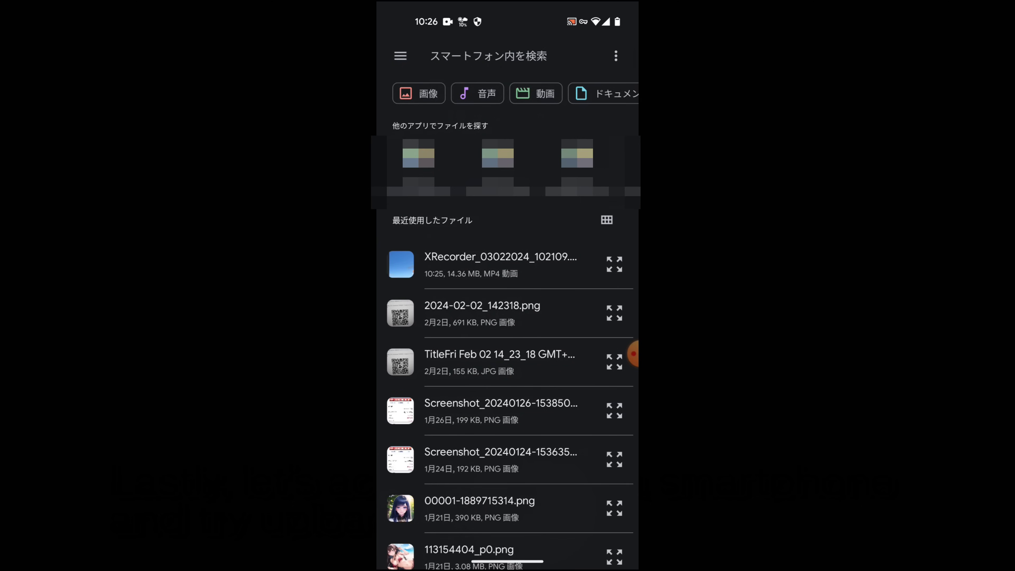
{"action": "left_click", "coordinate": [478, 93]}
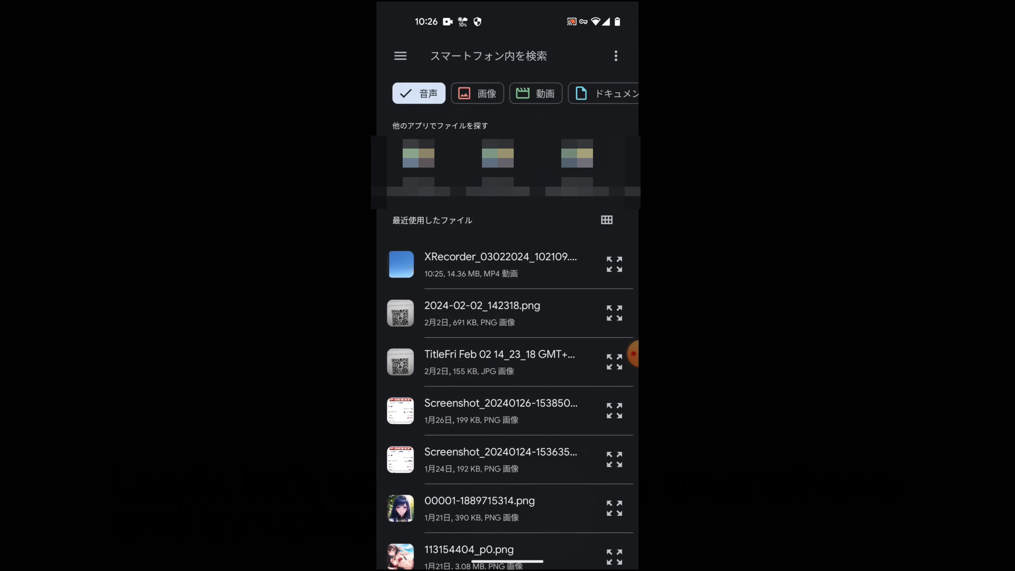
{"action": "scroll", "coordinate": [543, 352], "scroll_direction": "down", "scroll_amount": 10}
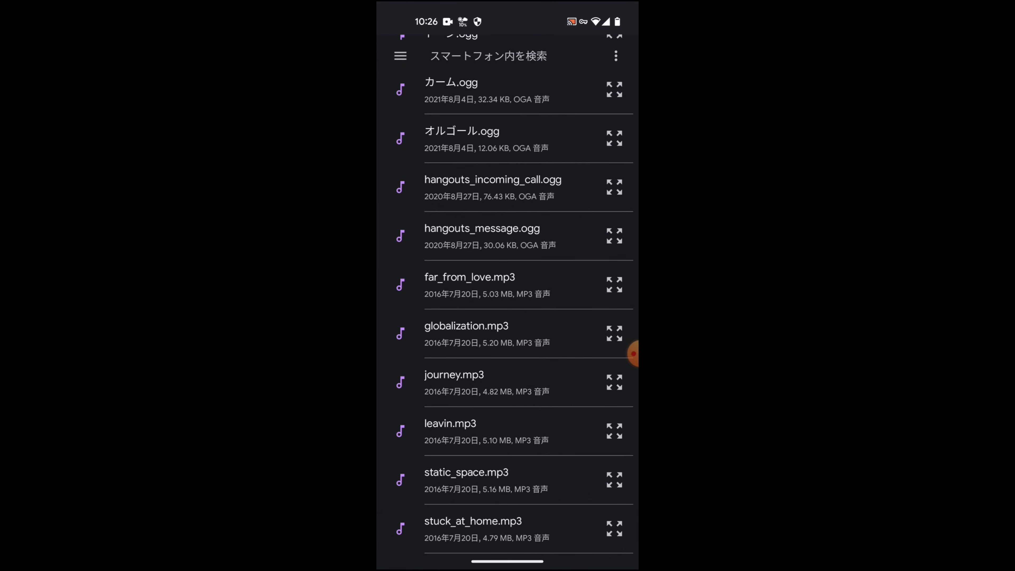
{"action": "left_click", "coordinate": [479, 486]}
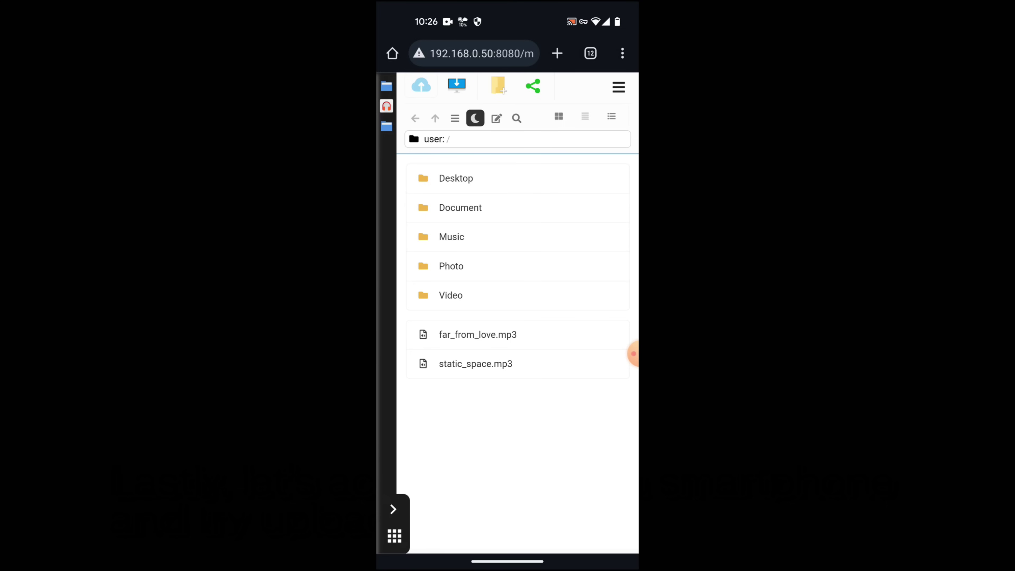
{"action": "left_click", "coordinate": [475, 363]}
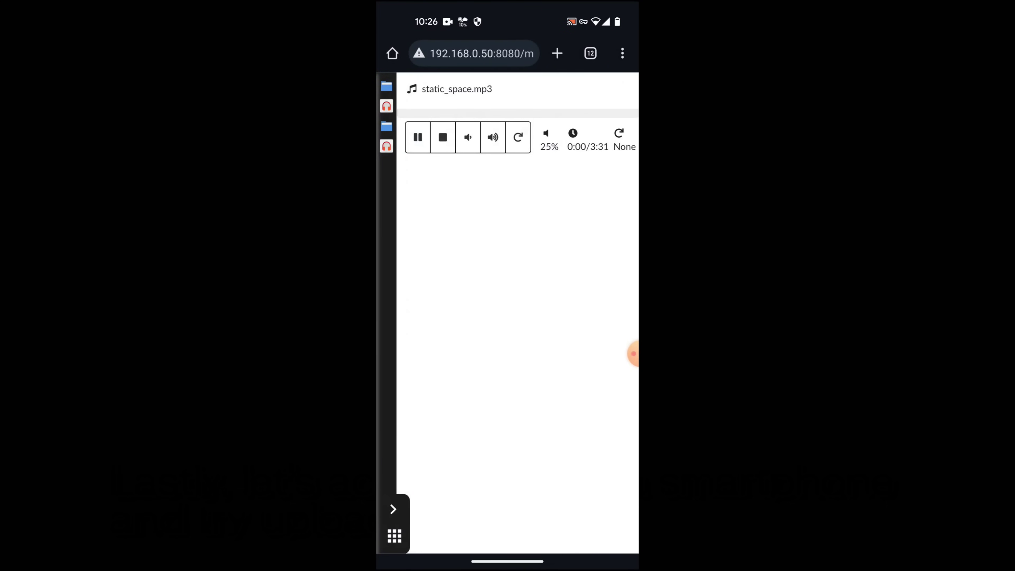